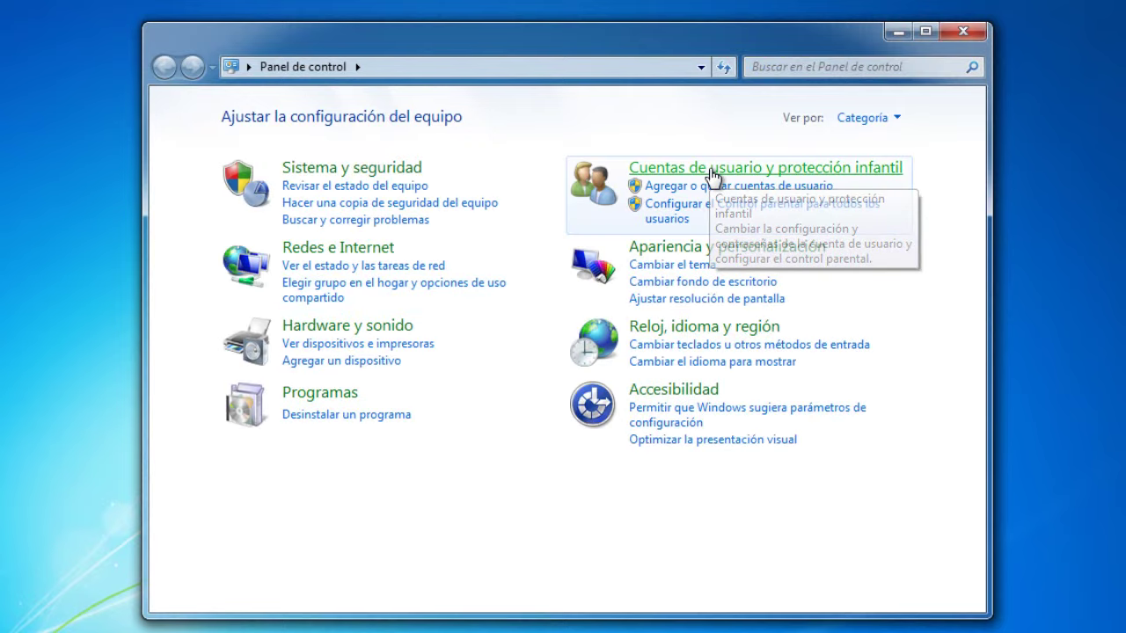
# Set the User Account Control notification level to "No notificarme nunca" and allow the change.
pyautogui.click(710, 178)
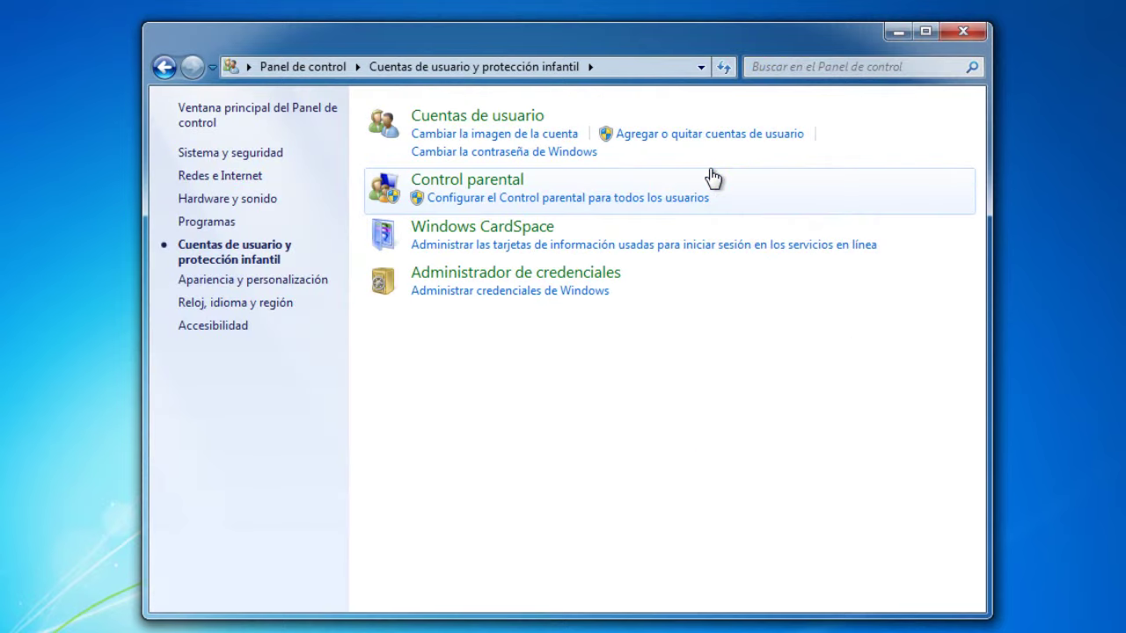
pyautogui.click(517, 123)
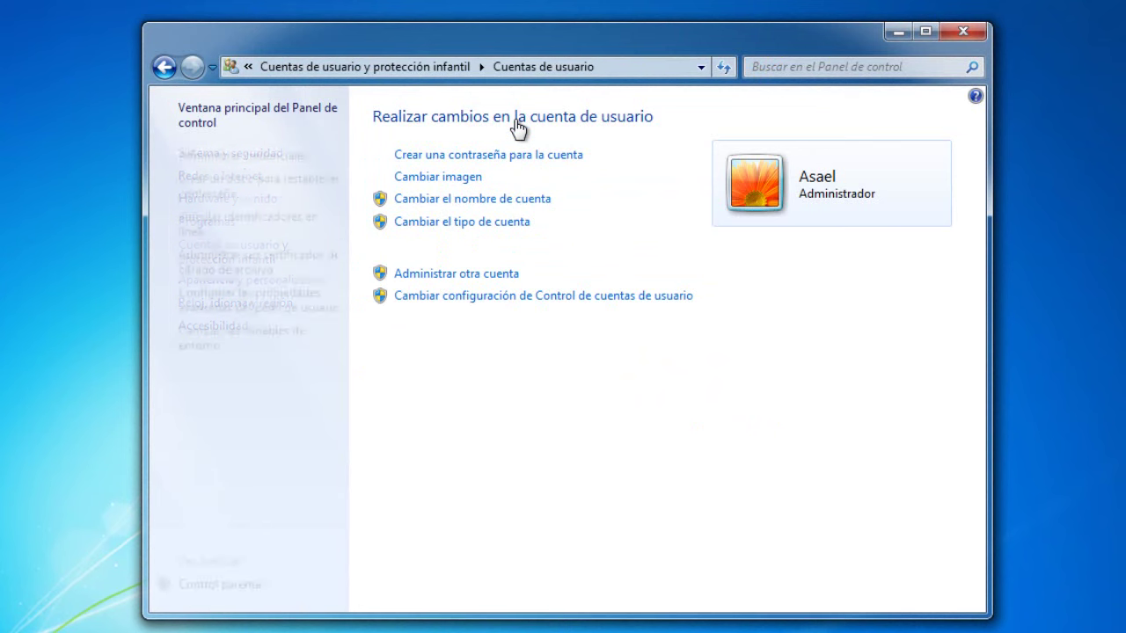
pyautogui.click(442, 297)
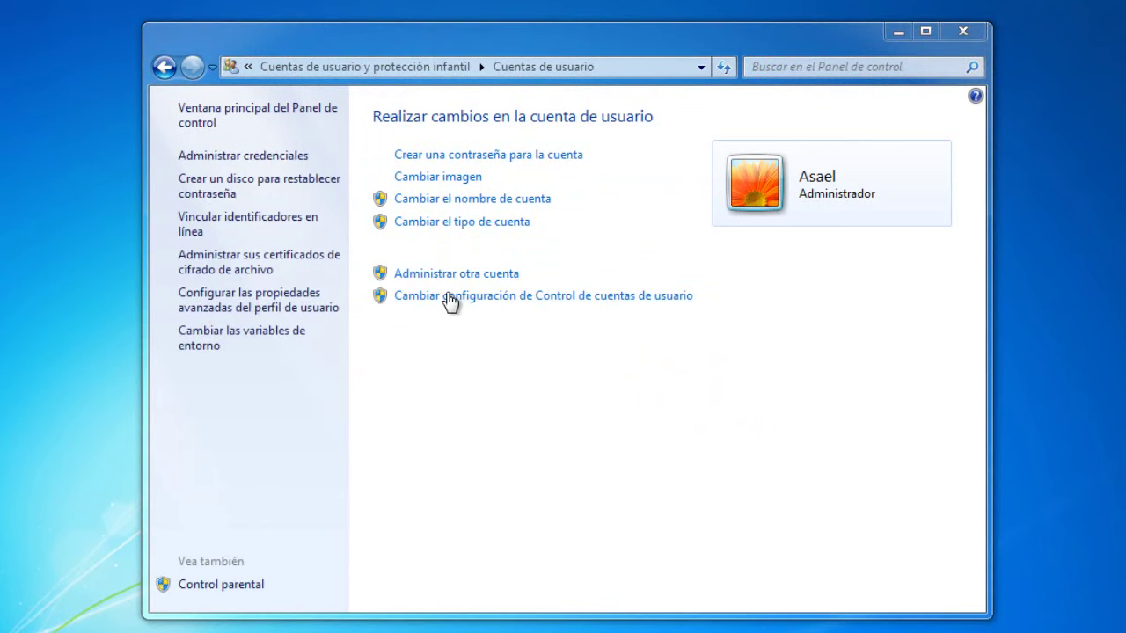
pyautogui.click(324, 269)
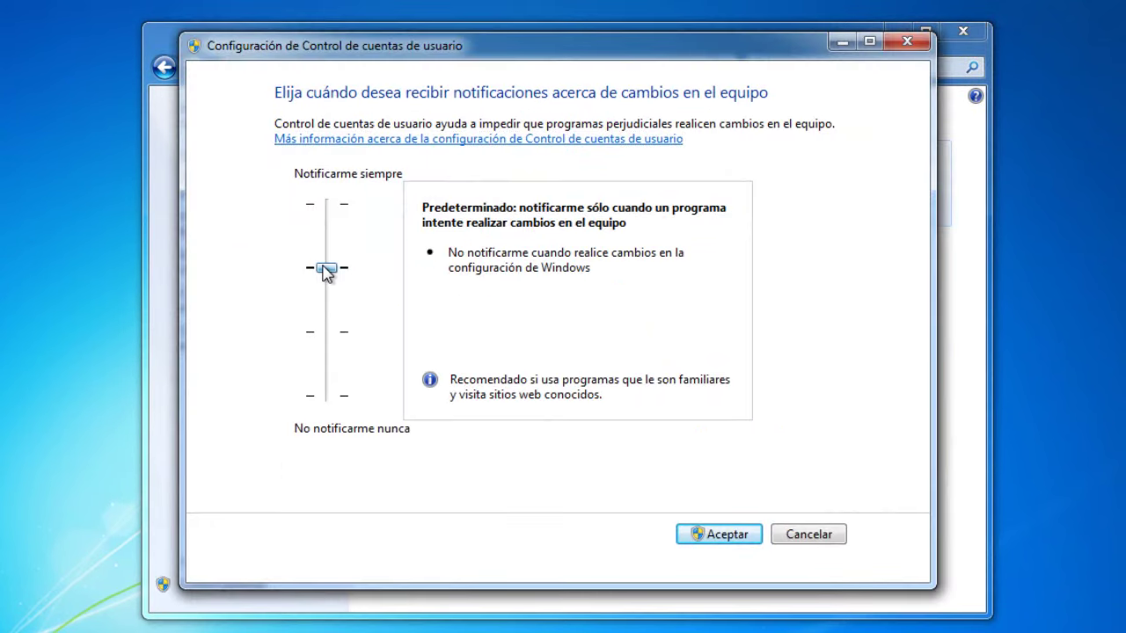
pyautogui.moveTo(324, 276); pyautogui.dragTo(326, 401)
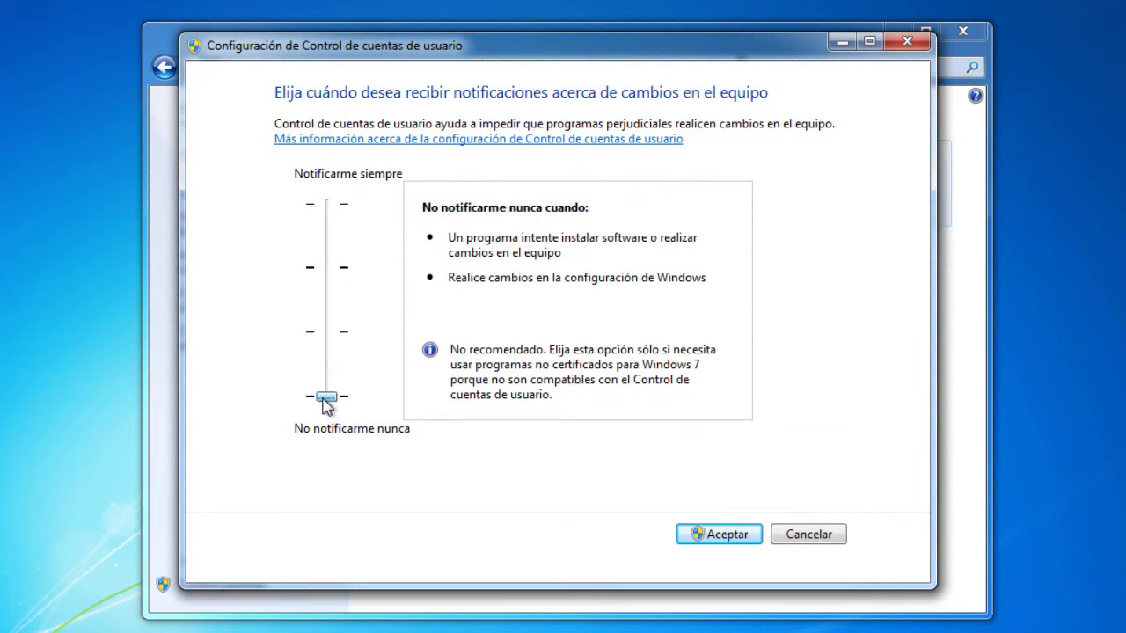
pyautogui.click(723, 532)
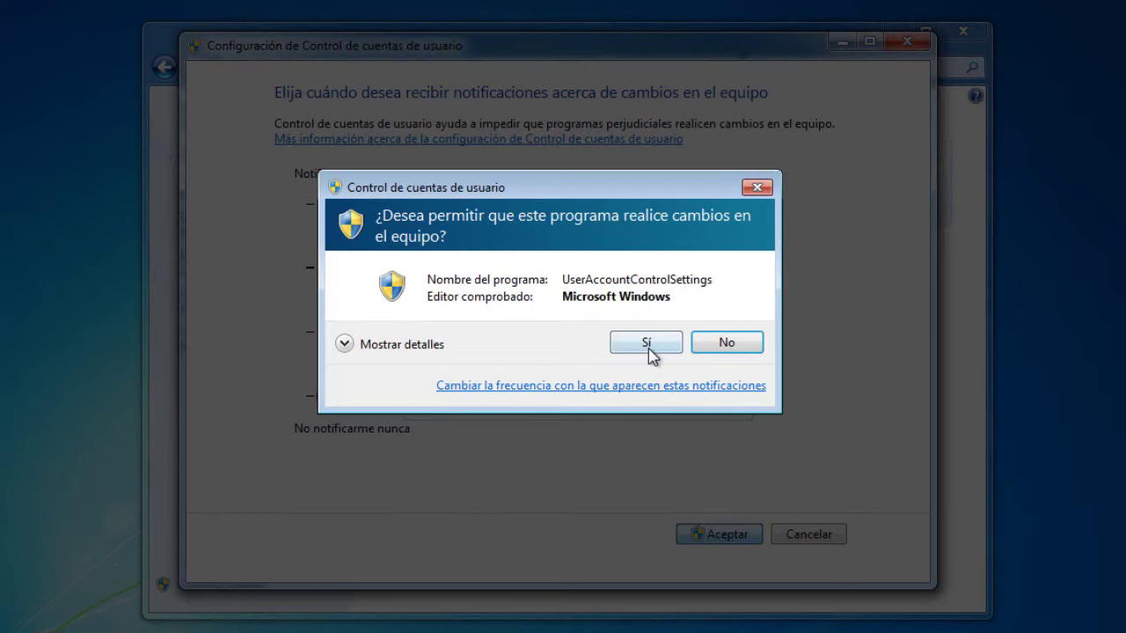
pyautogui.click(646, 345)
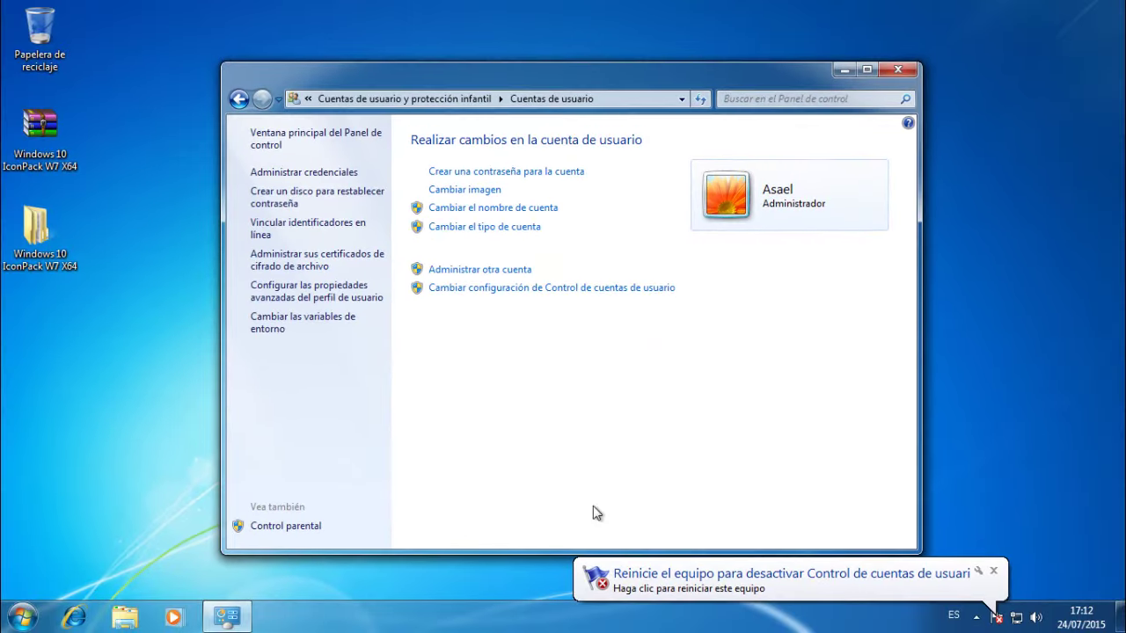
# Close the user accounts window and restart the computer to turn off User Account Control.
pyautogui.click(896, 70)
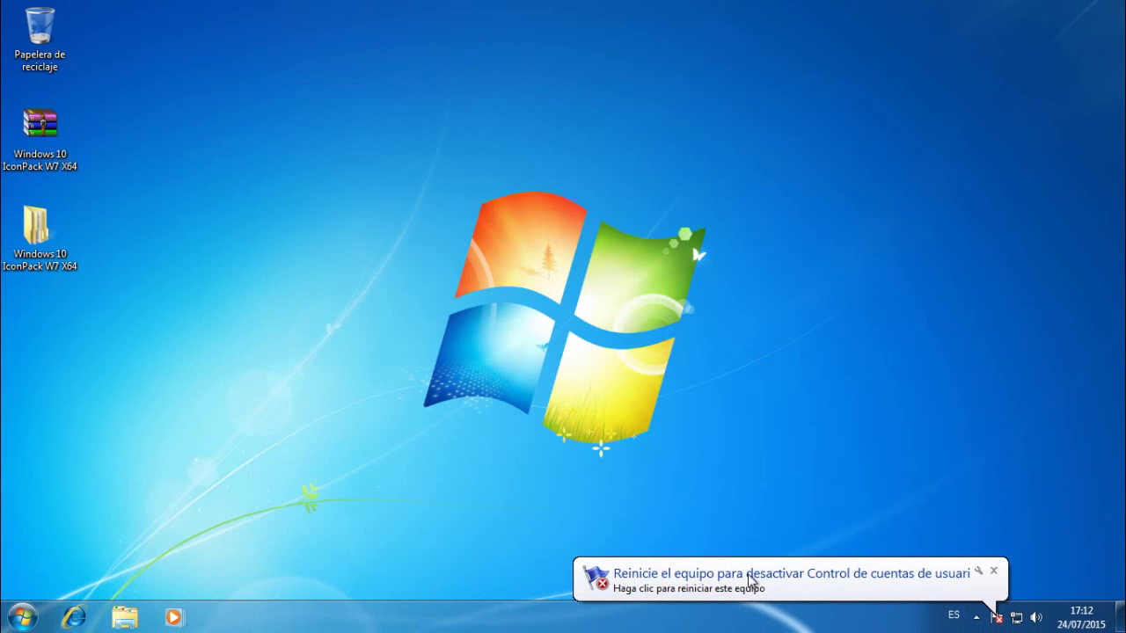
pyautogui.click(789, 580)
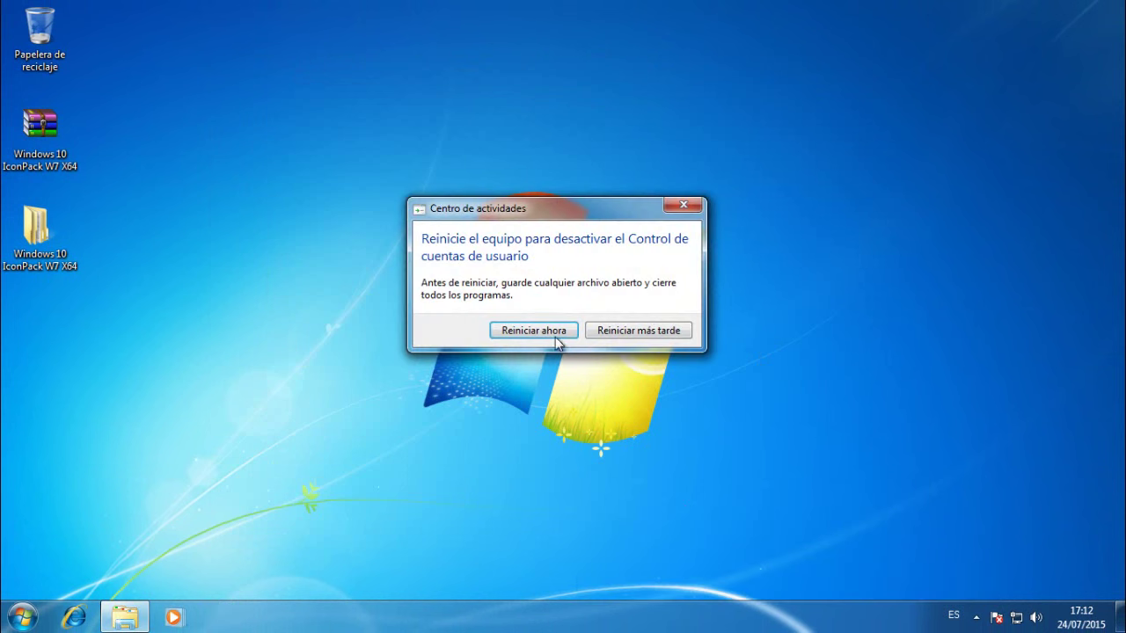
pyautogui.click(532, 332)
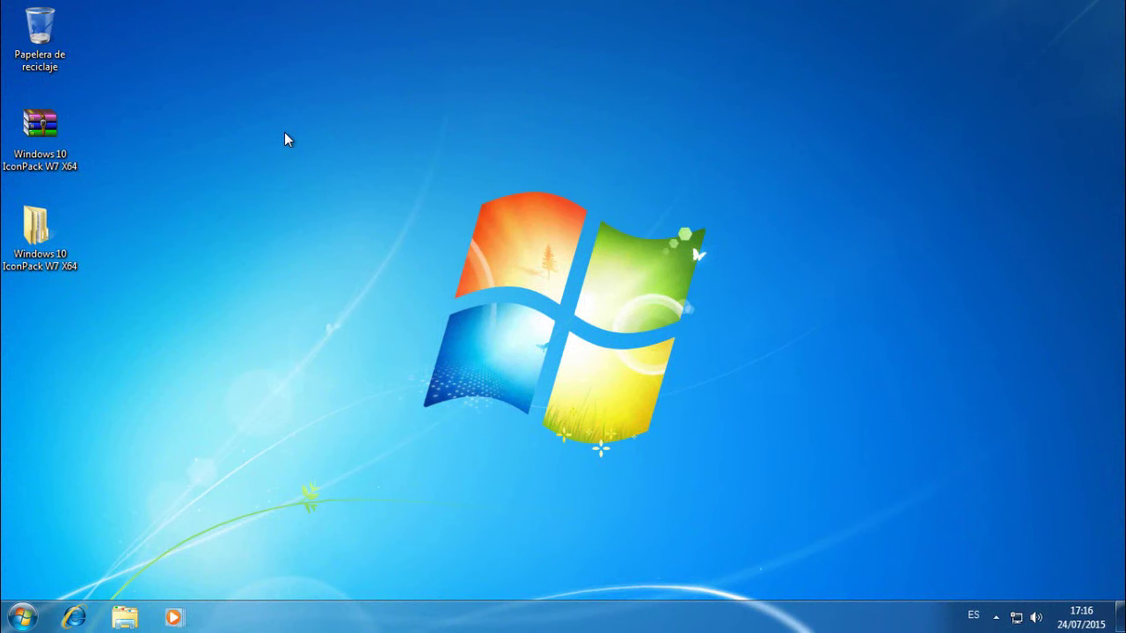
# Open the Windows folder on the local disk C: in the file explorer.
pyautogui.press('super')
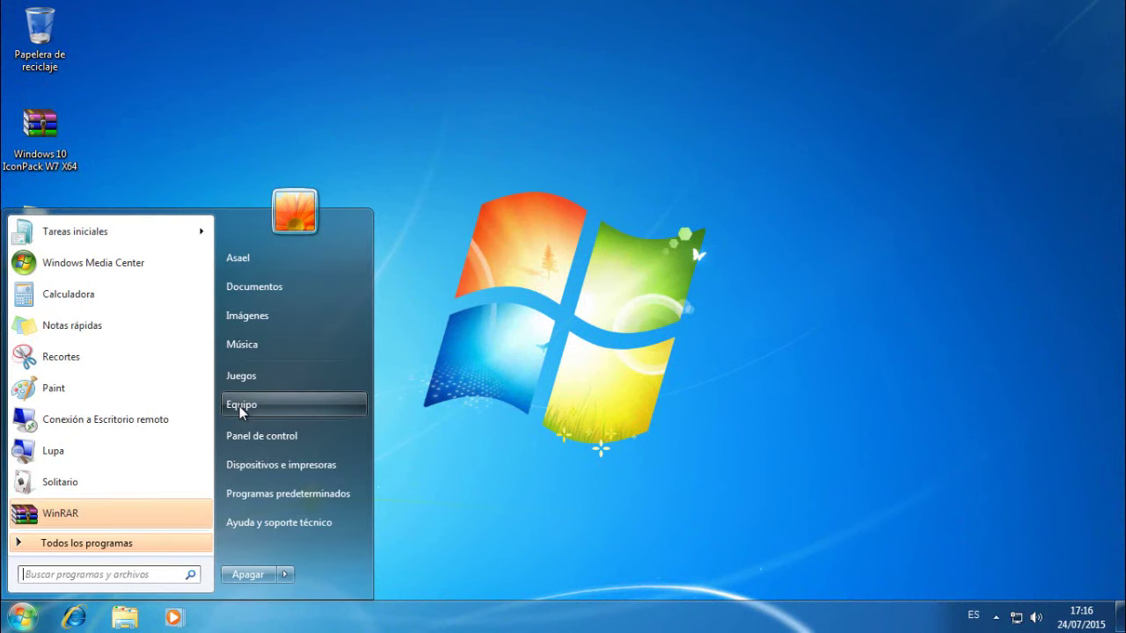
pyautogui.press('super')
pyautogui.press('super+e')
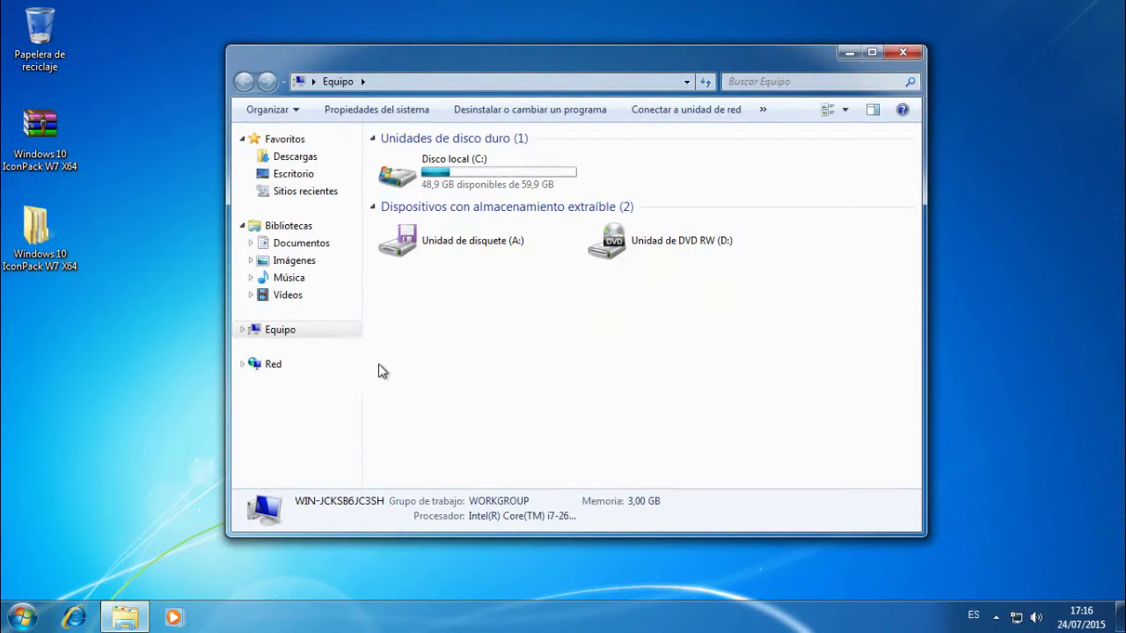
pyautogui.doubleClick(476, 173)
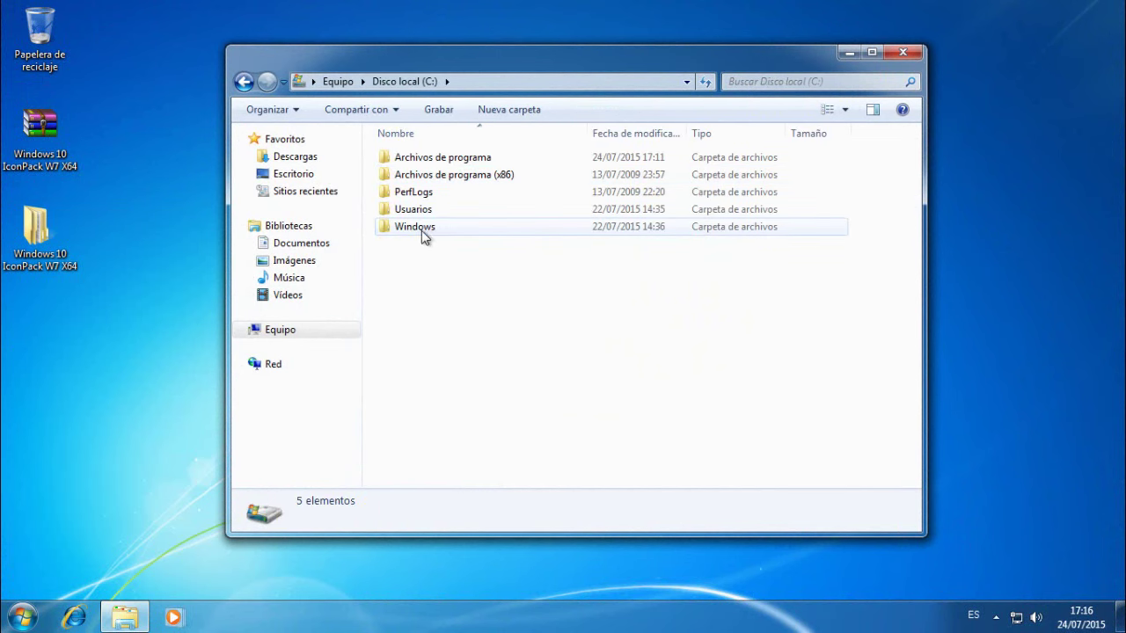
pyautogui.doubleClick(415, 228)
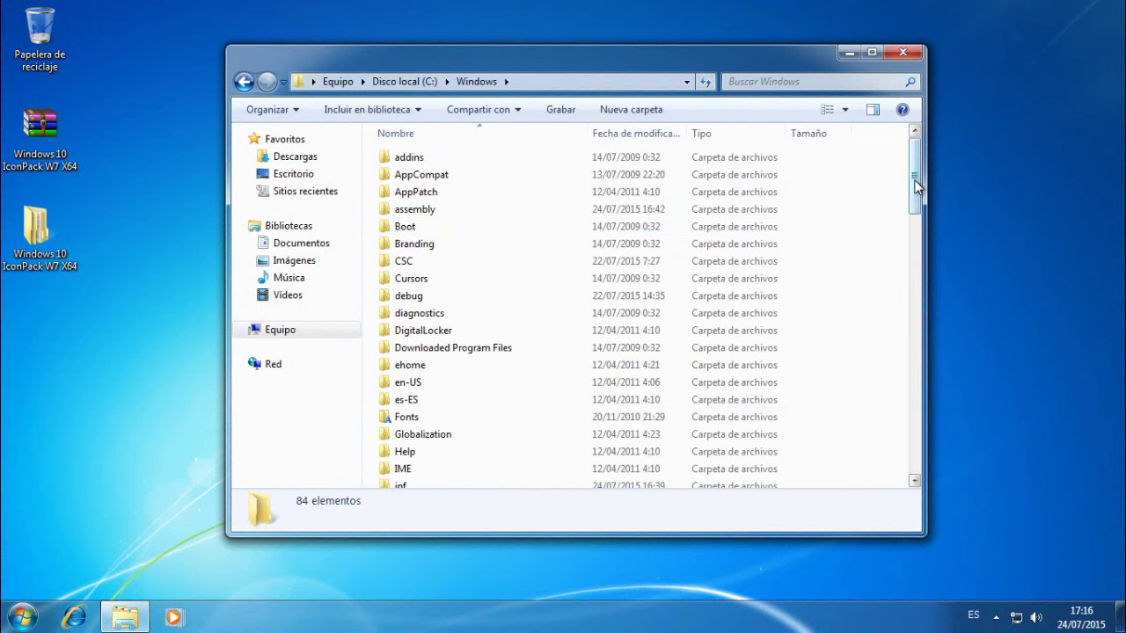
# Locate the System32 and SysWOW64 folders inside the Windows folder and select both.
pyautogui.moveTo(917, 181); pyautogui.dragTo(912, 335)
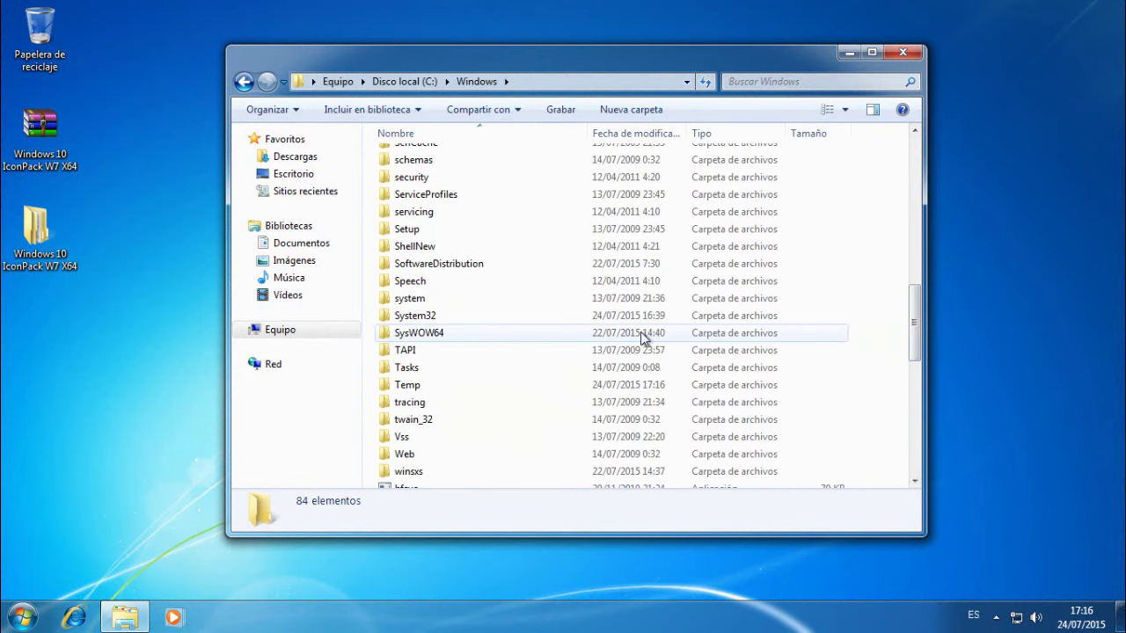
pyautogui.click(443, 315)
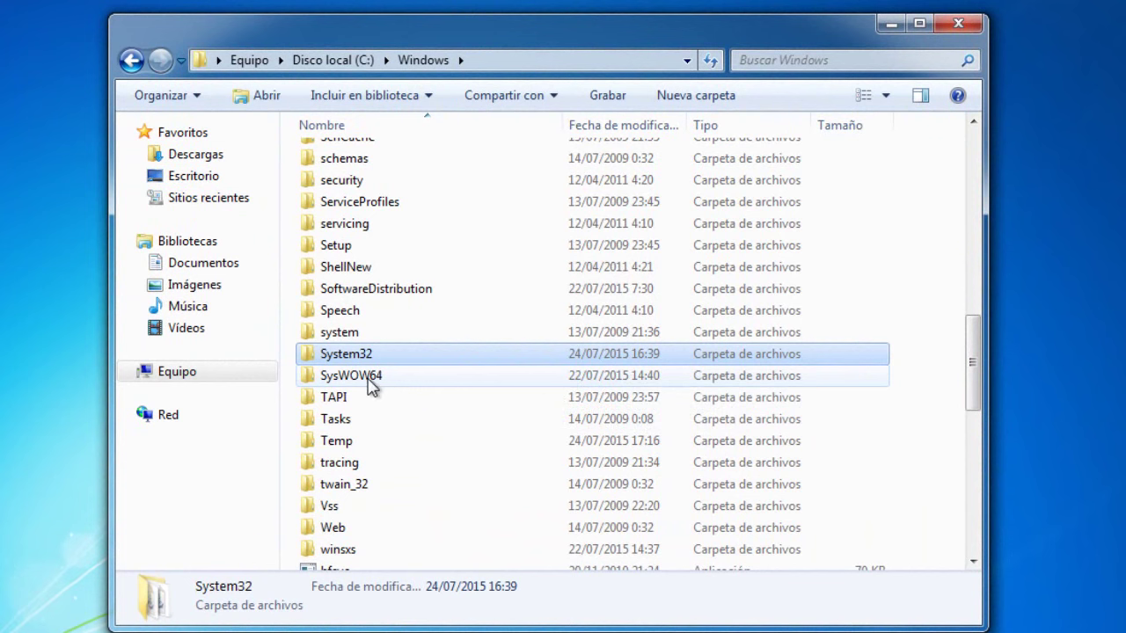
pyautogui.click(541, 376)
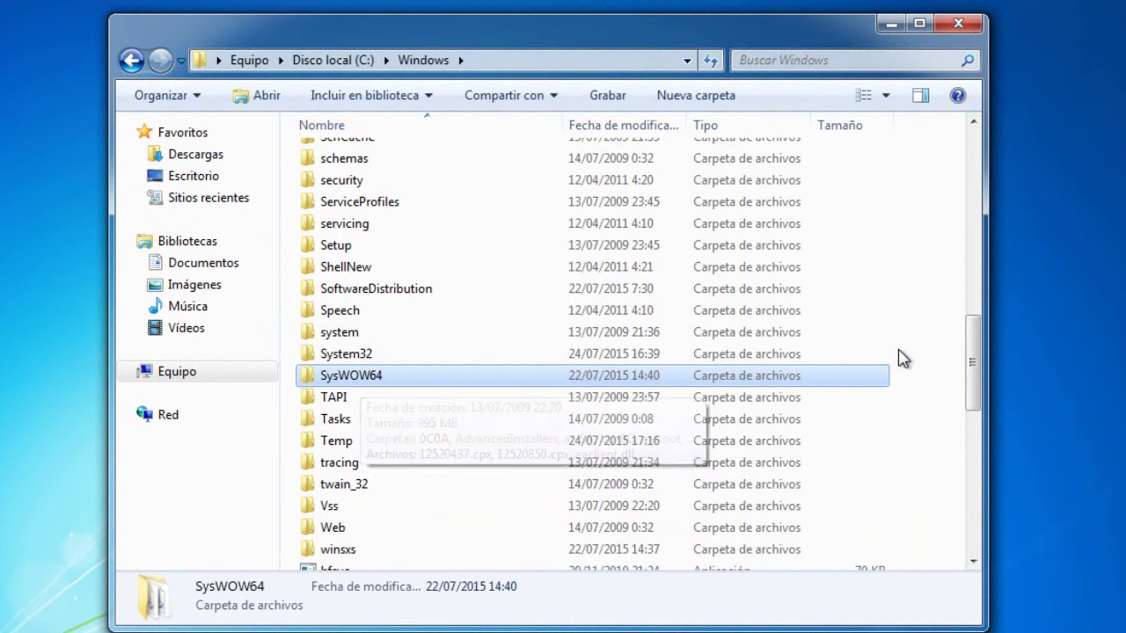
pyautogui.moveTo(903, 347); pyautogui.dragTo(817, 385)
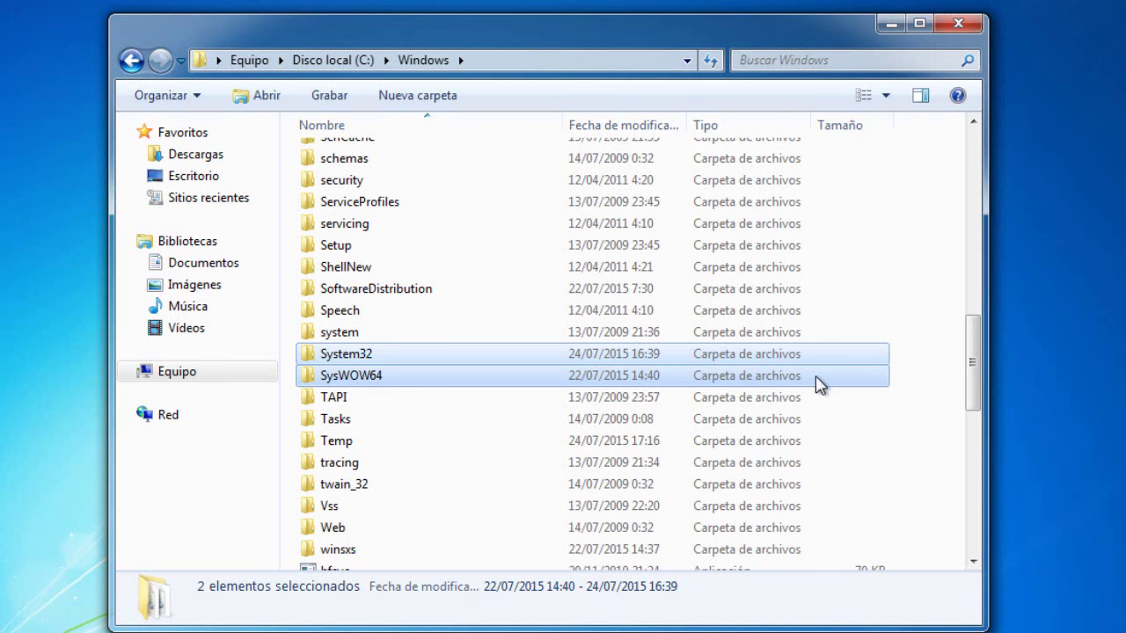
# Open the System32 folder and search it for shell32.dll.
pyautogui.click(365, 360)
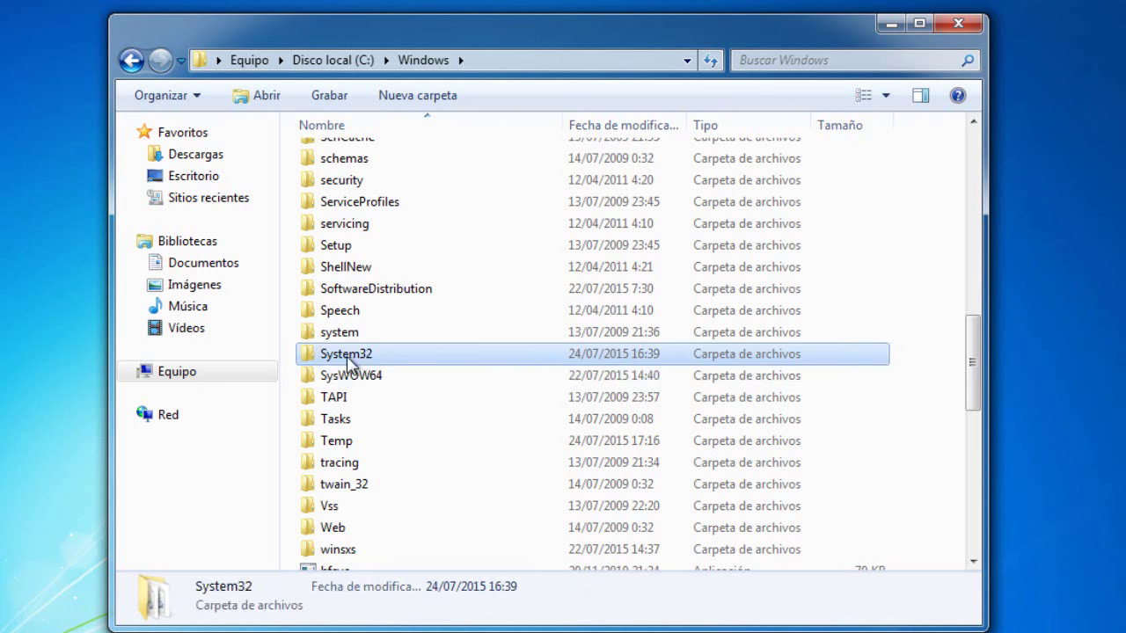
pyautogui.moveTo(343, 359)
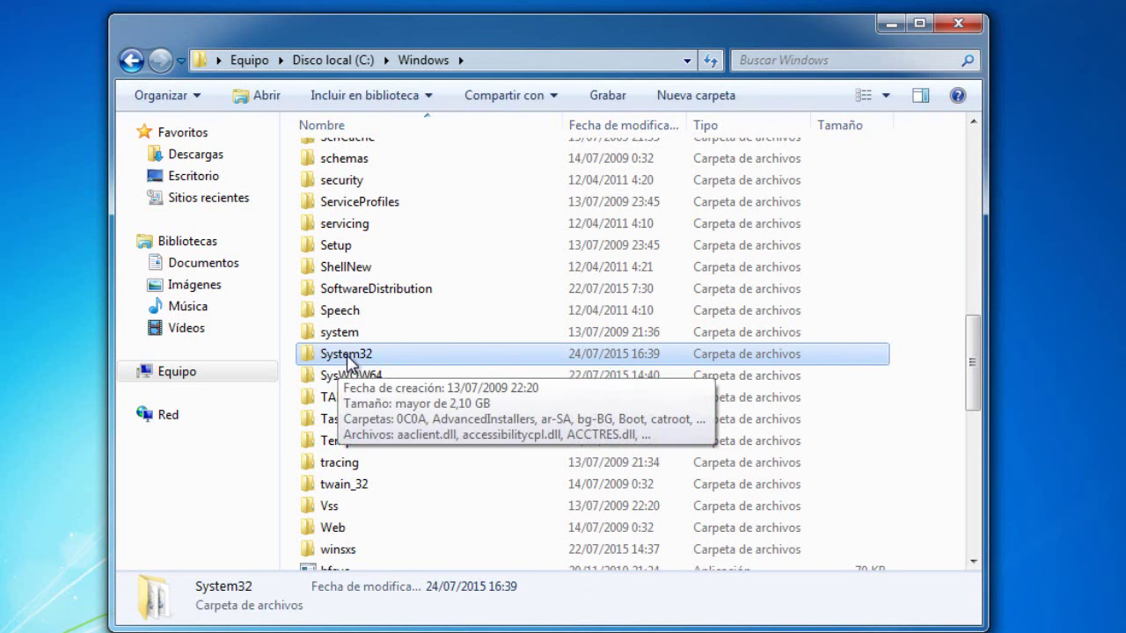
pyautogui.doubleClick(347, 356)
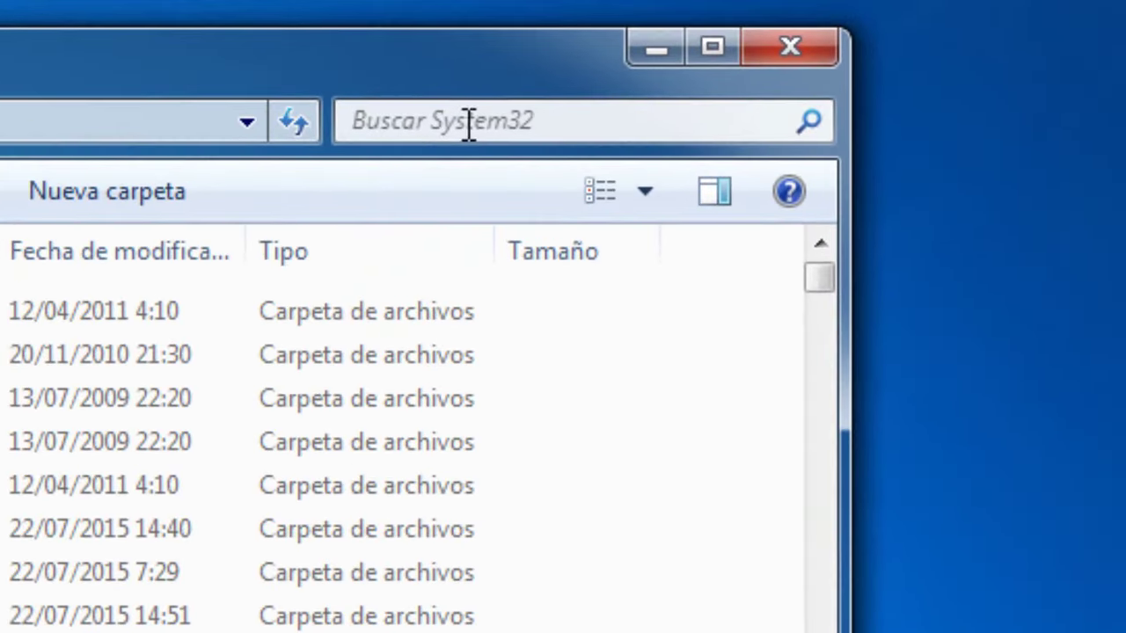
pyautogui.click(637, 87)
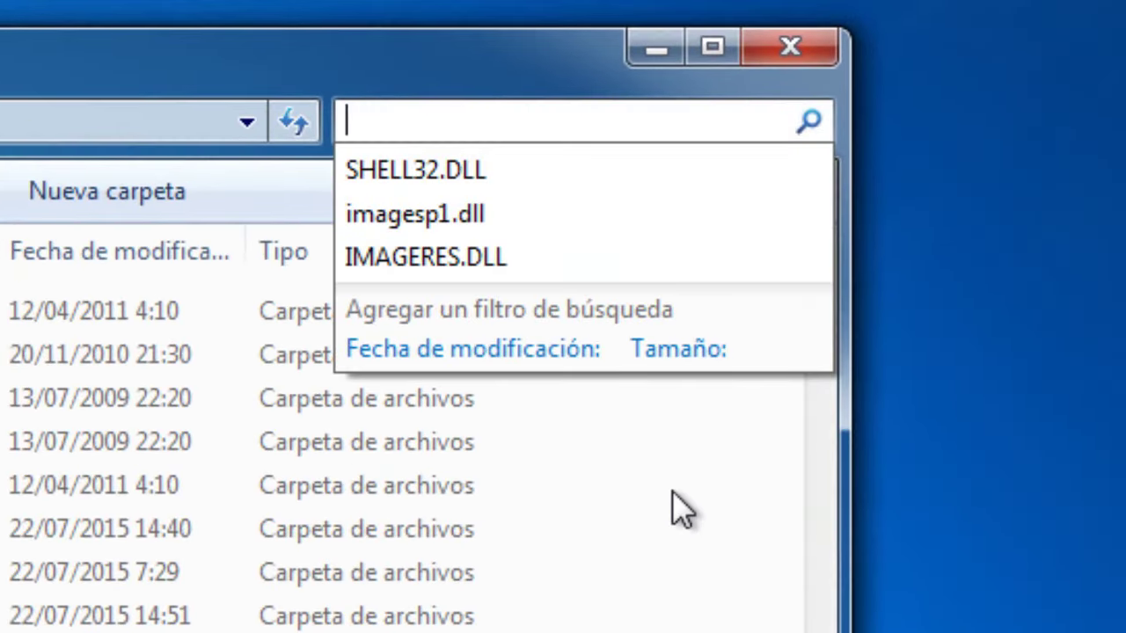
pyautogui.write('shell')
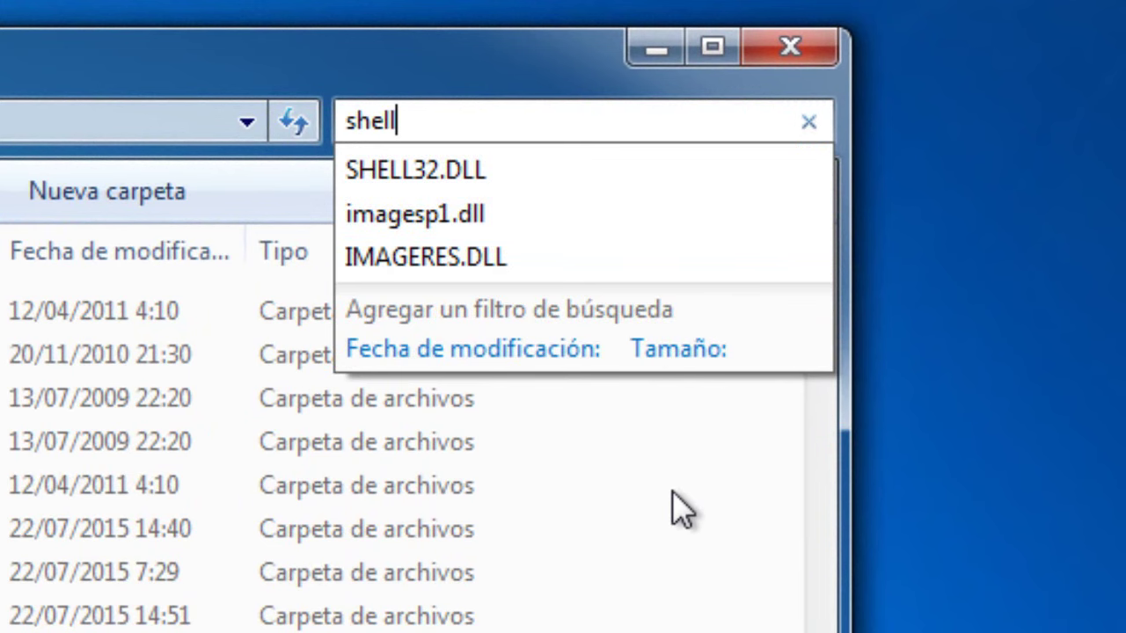
pyautogui.write('32.d')
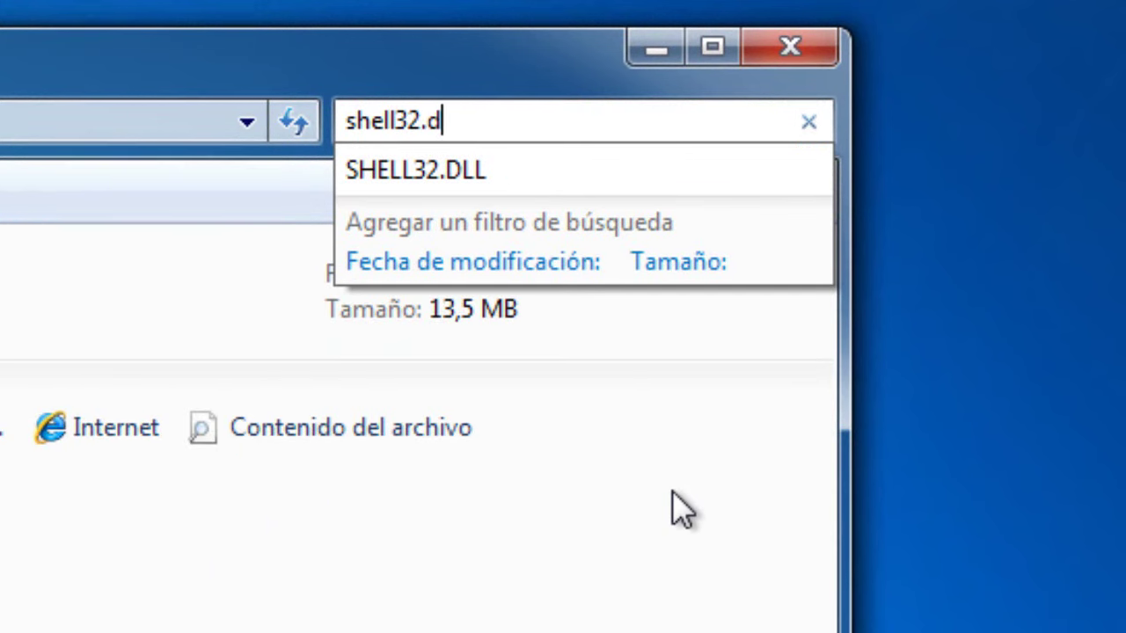
pyautogui.write('ll')
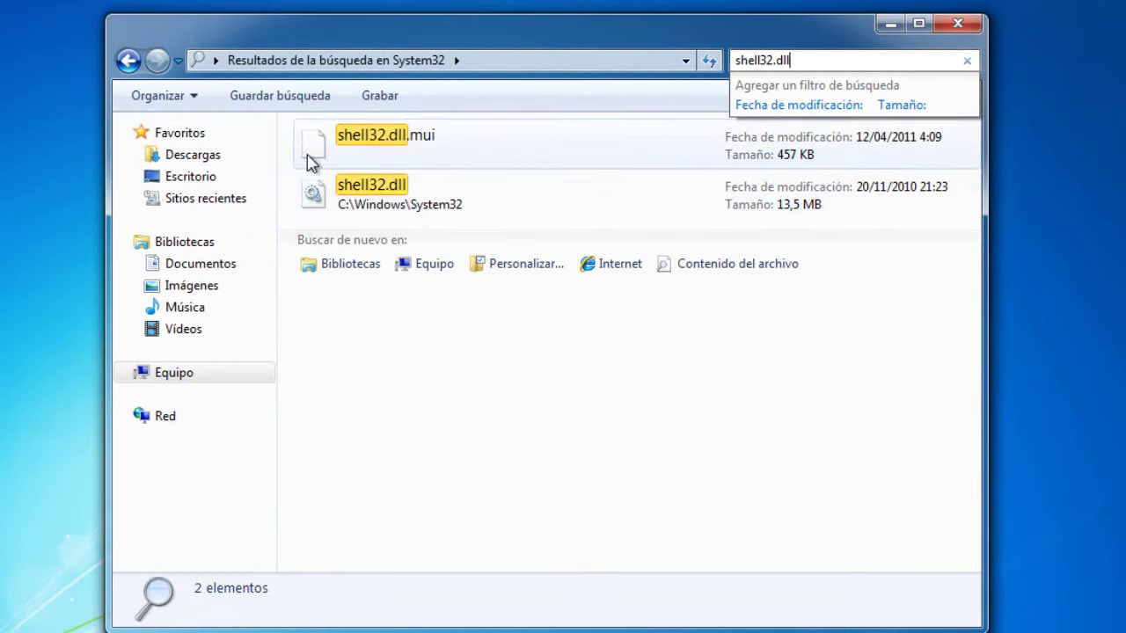
# Open the advanced security settings of the shell32.dll file located directly in C:\Windows\System32.
pyautogui.click(381, 202)
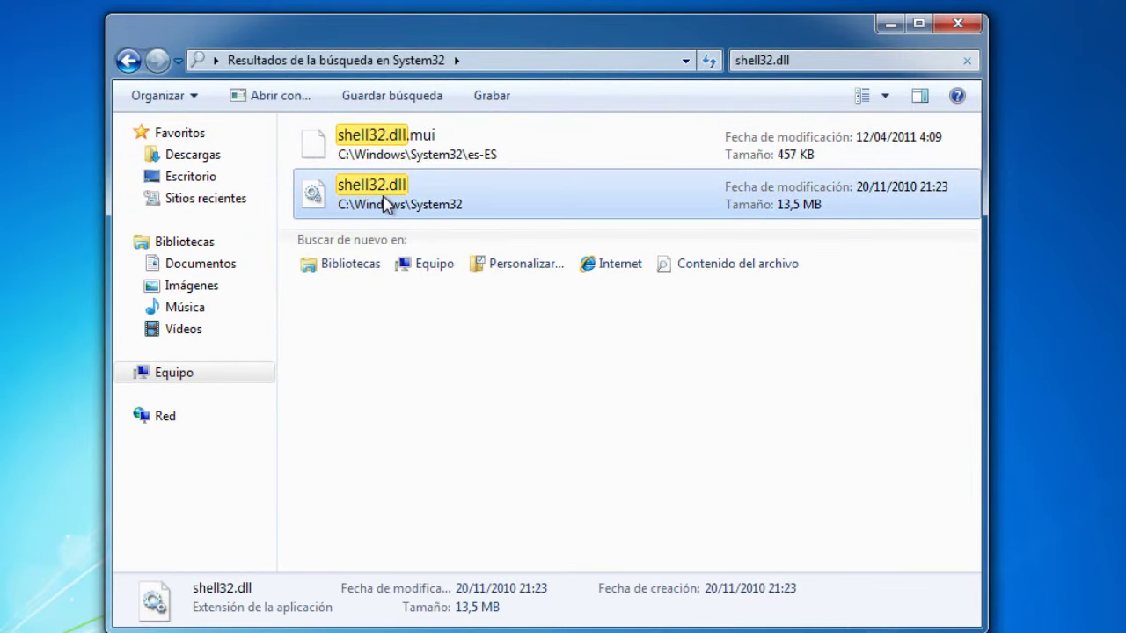
pyautogui.rightClick(384, 204)
pyautogui.click(457, 545)
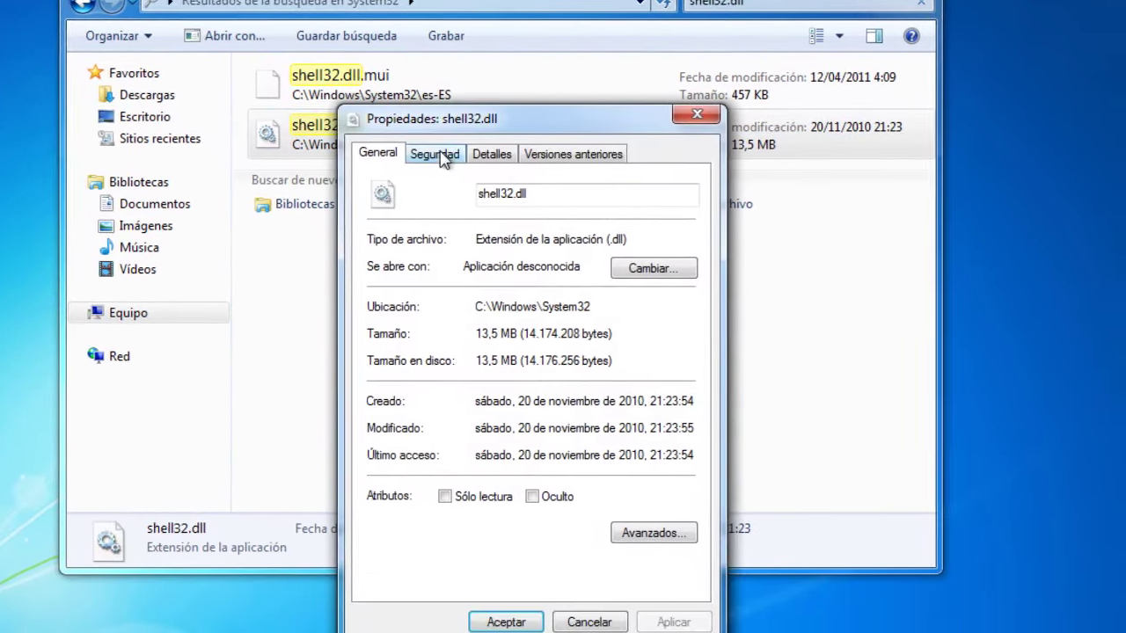
pyautogui.click(475, 206)
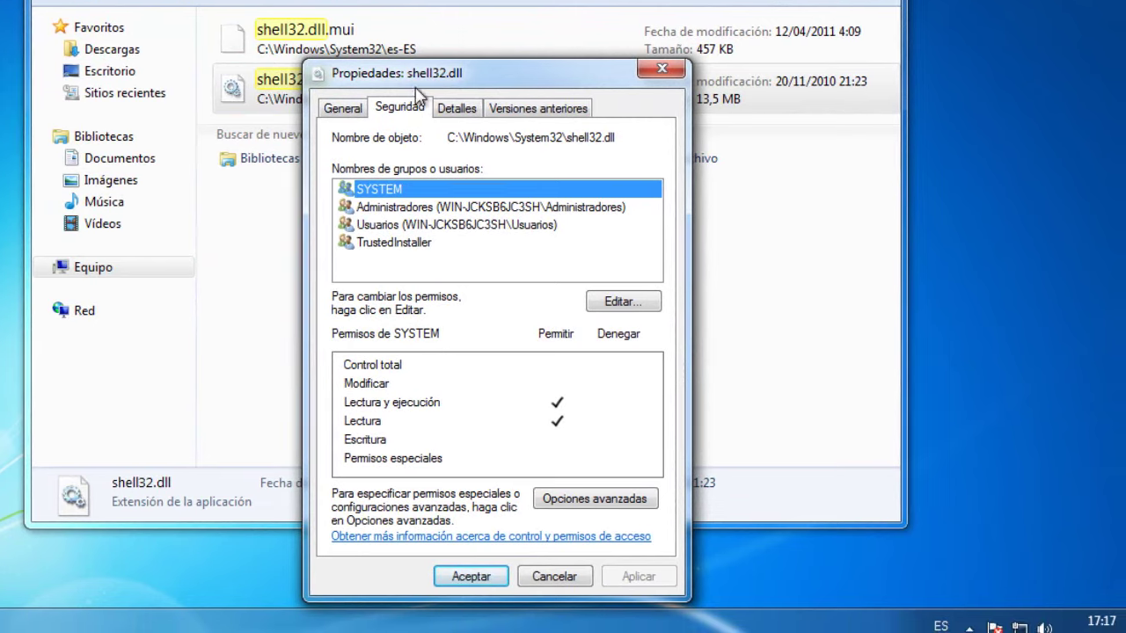
pyautogui.click(555, 501)
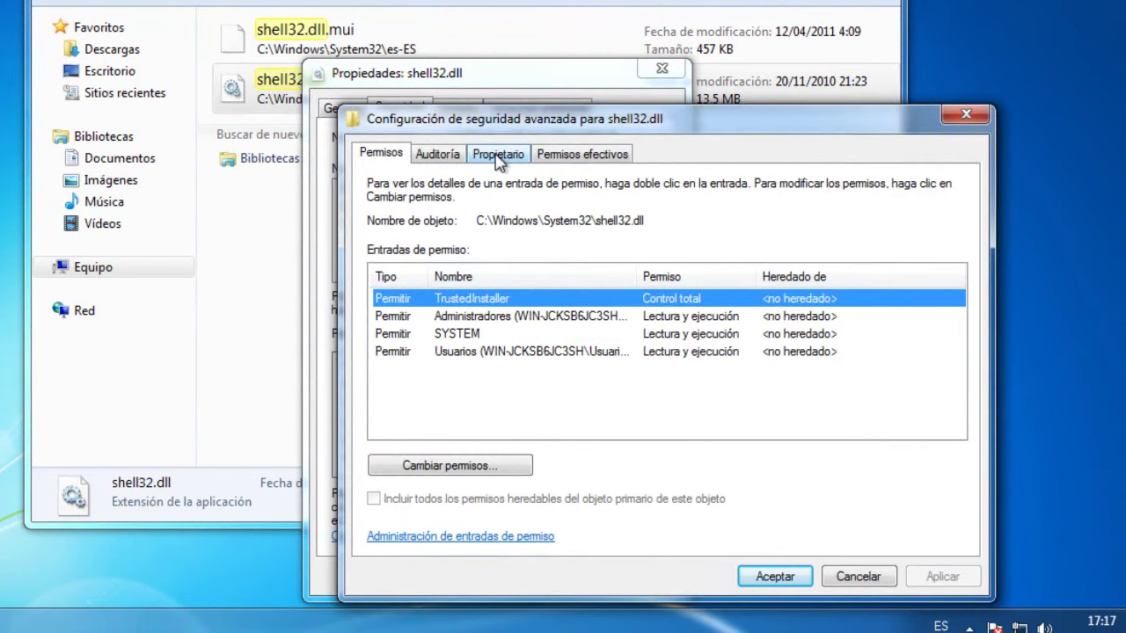
# Change the owner of shell32.dll to the Administradores group and accept the advanced security settings.
pyautogui.click(498, 156)
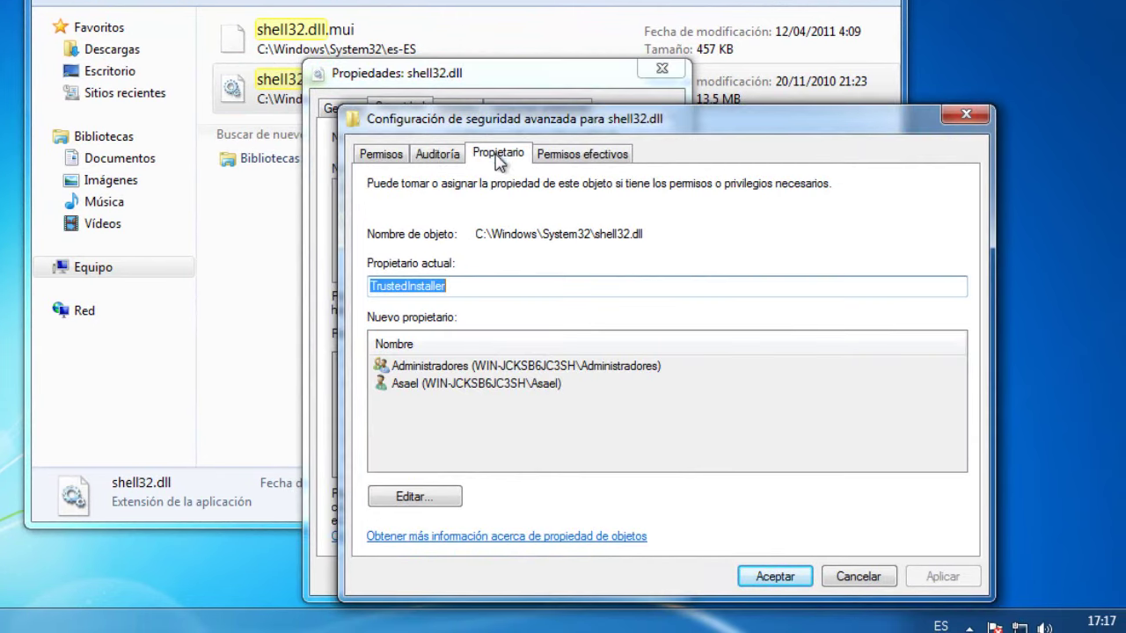
pyautogui.click(413, 497)
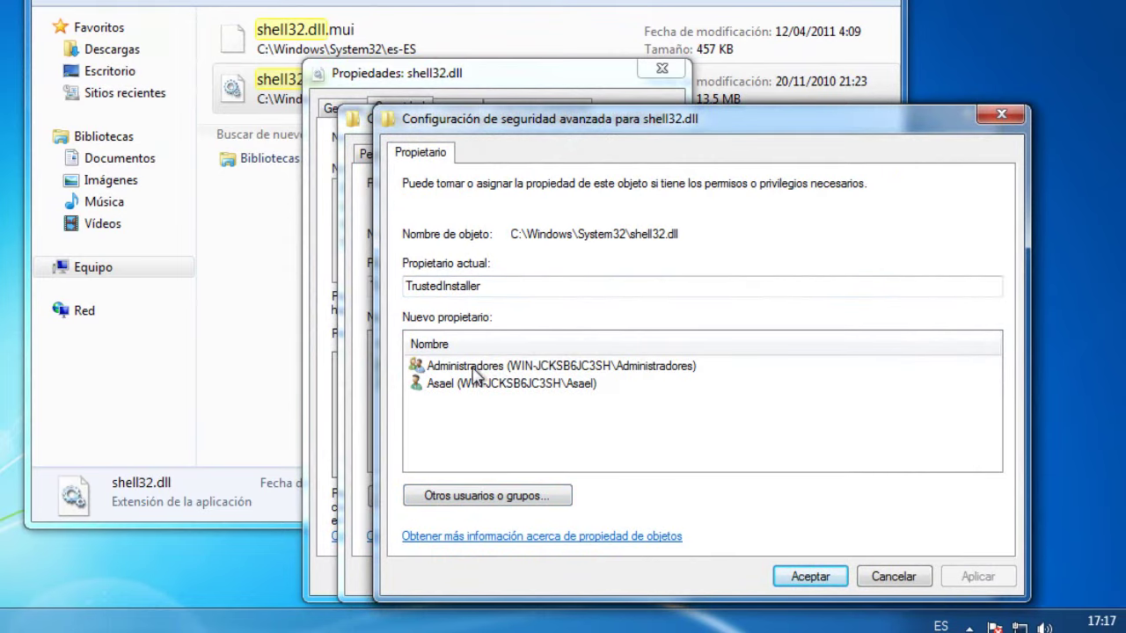
pyautogui.click(473, 369)
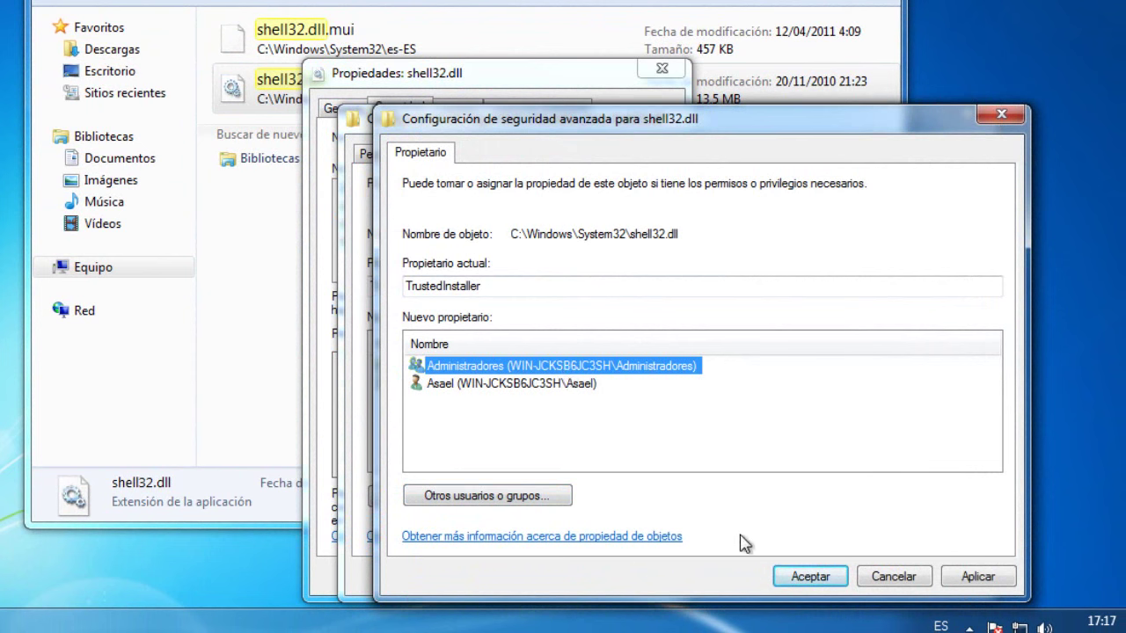
pyautogui.click(809, 579)
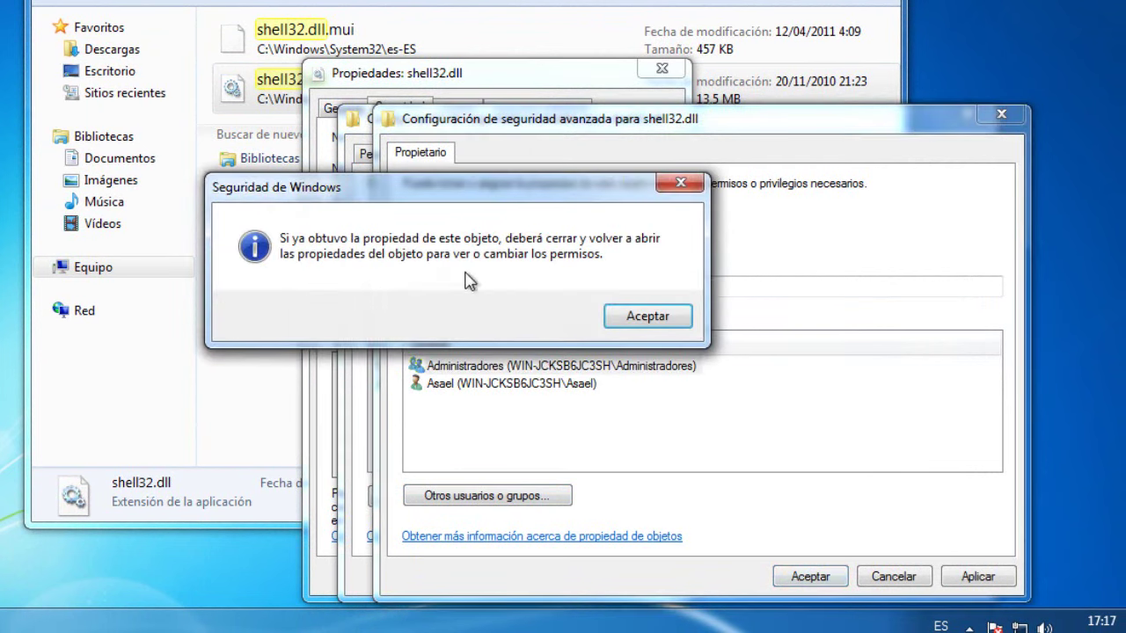
pyautogui.click(646, 318)
pyautogui.click(769, 576)
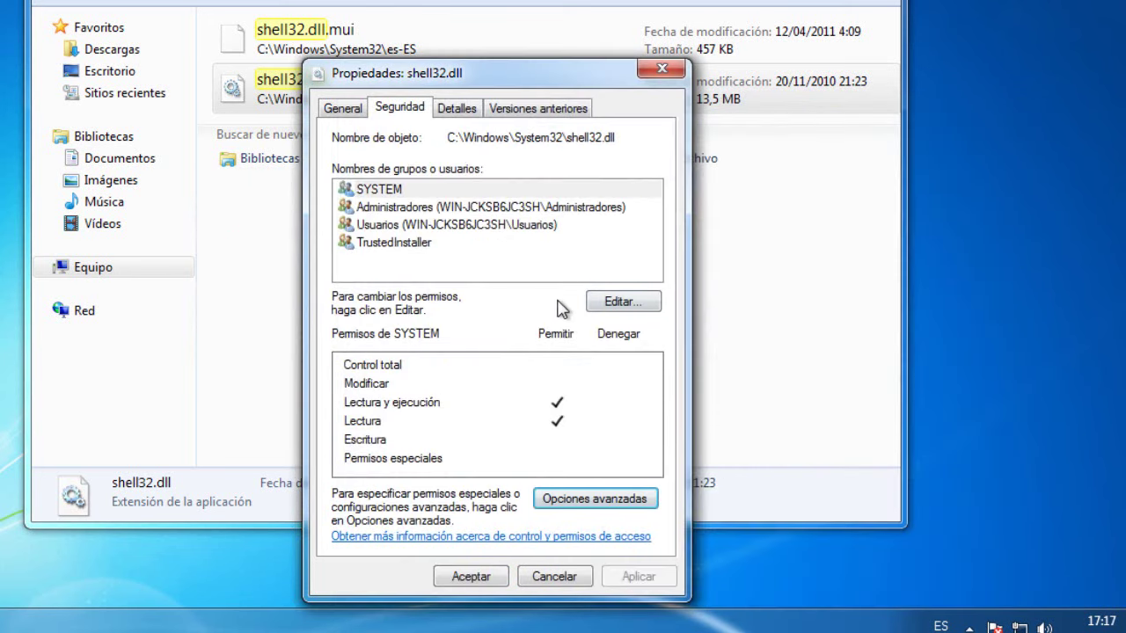
# Grant the Administradores group full control (Control total) of shell32.dll, accept the system folder permission change and close the file's properties.
pyautogui.click(621, 303)
pyautogui.click(442, 283)
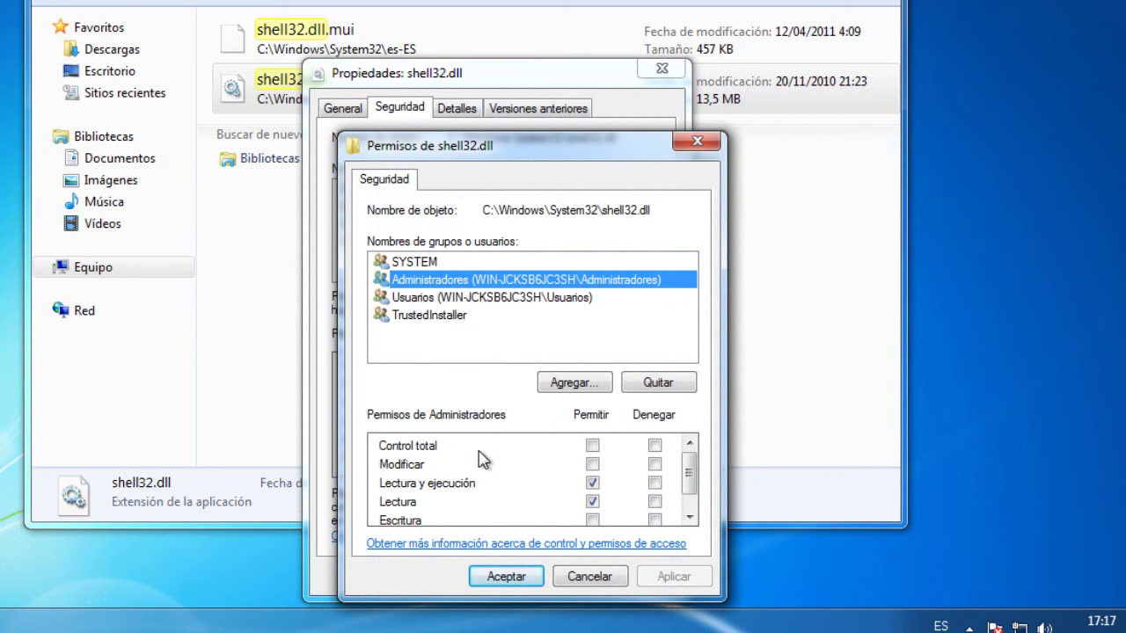
pyautogui.click(592, 446)
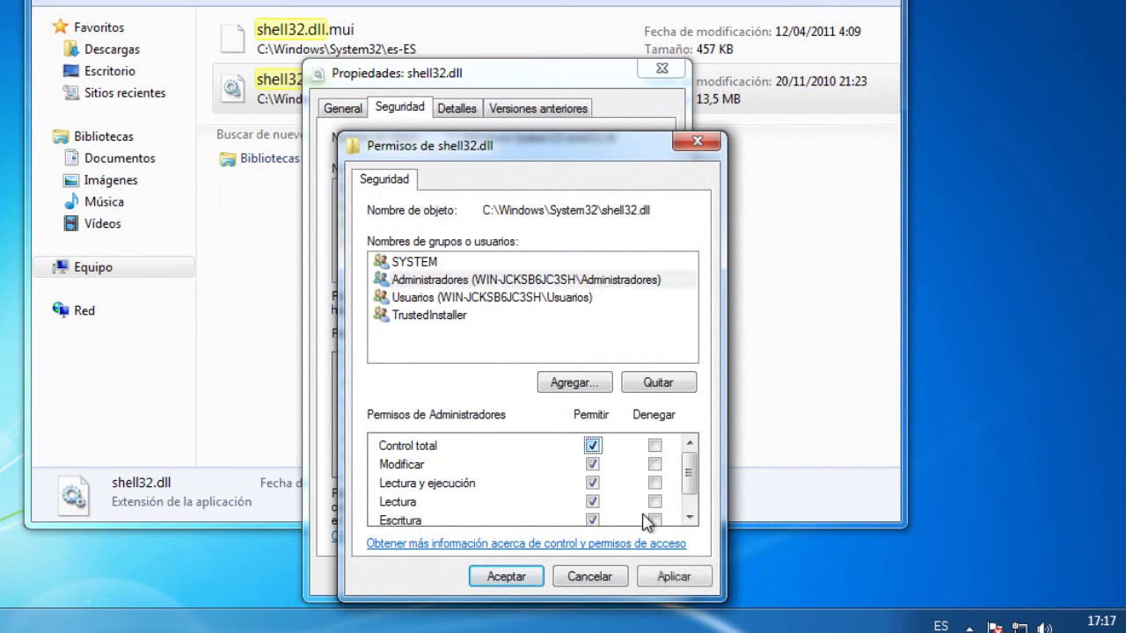
pyautogui.click(676, 577)
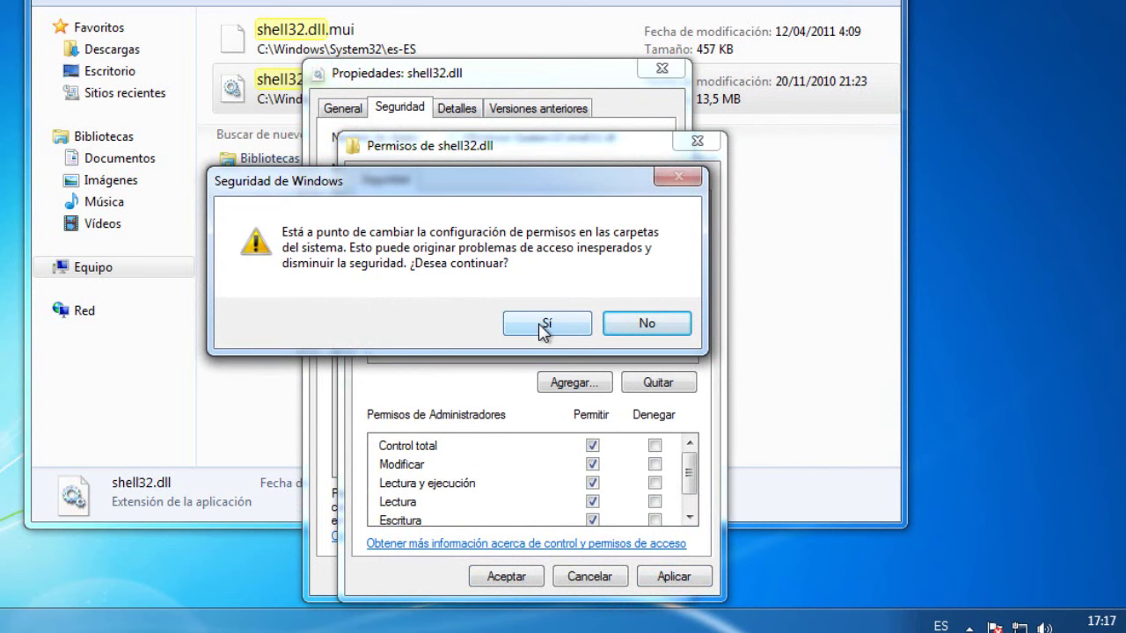
pyautogui.click(543, 324)
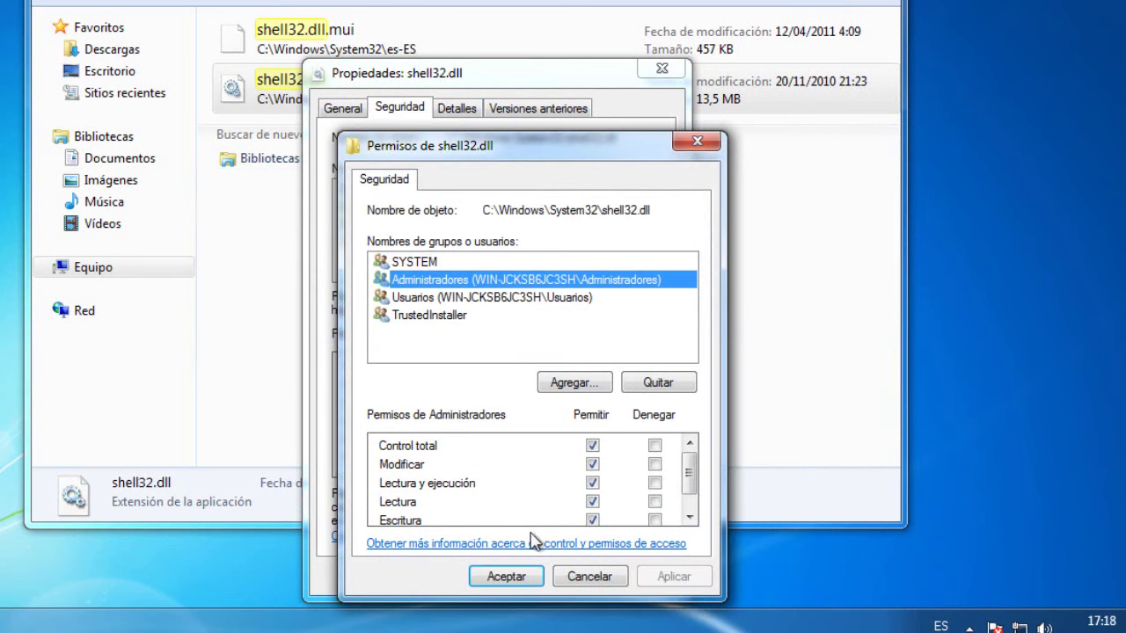
pyautogui.click(514, 579)
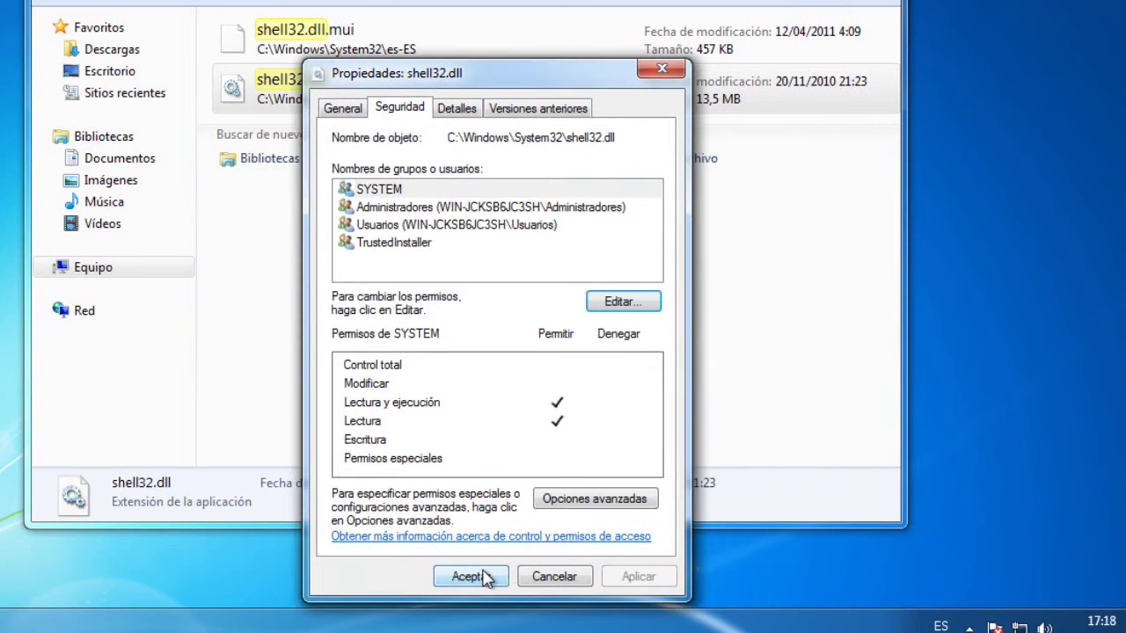
pyautogui.click(493, 577)
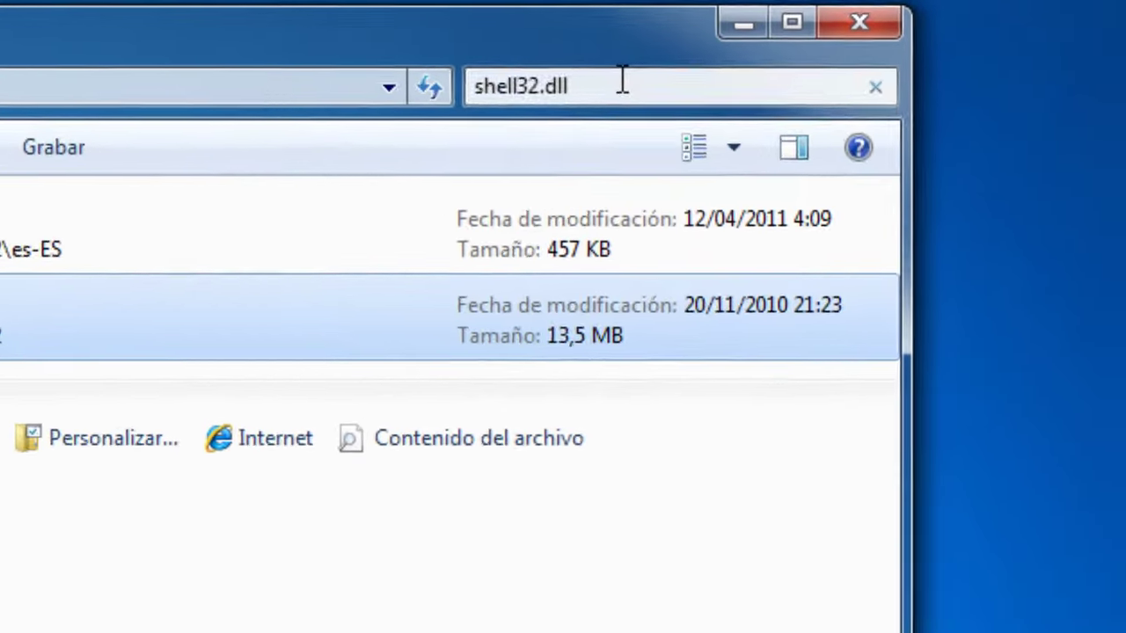
# Search System32 for imageres.dll and open the security properties of the file located directly in C:\Windows\System32.
pyautogui.click(835, 45)
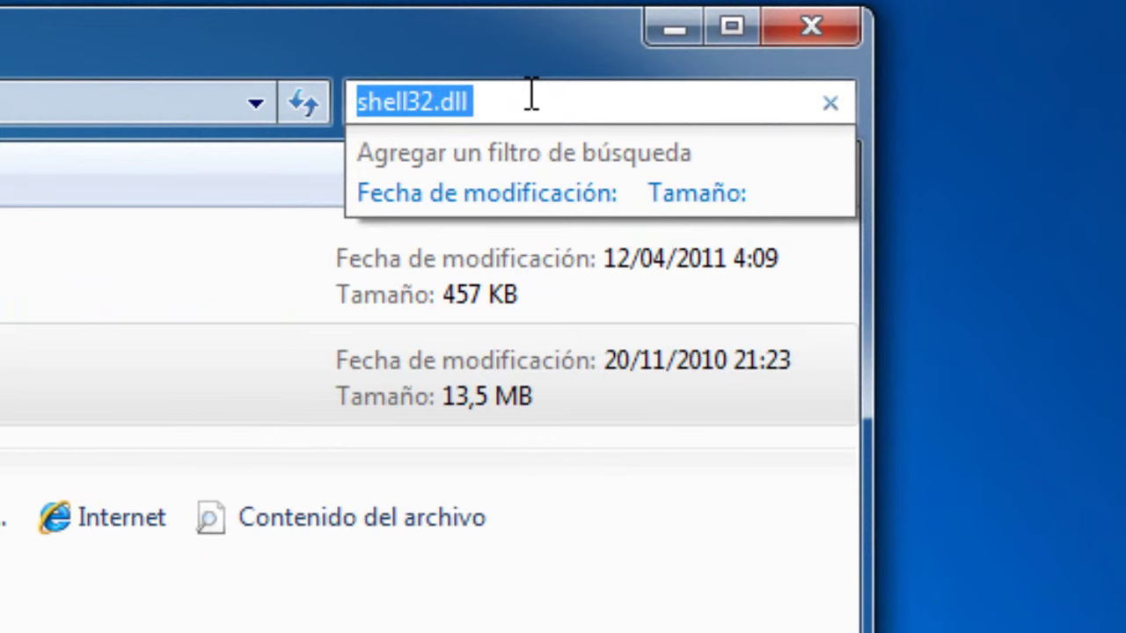
pyautogui.write('imageres.d')
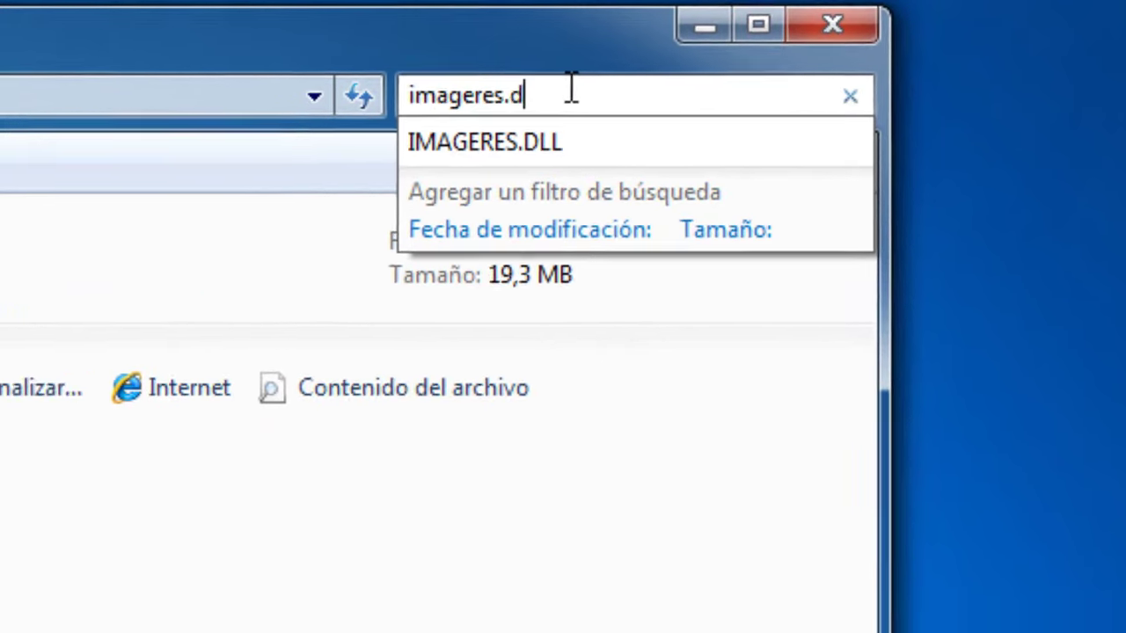
pyautogui.write('ll')
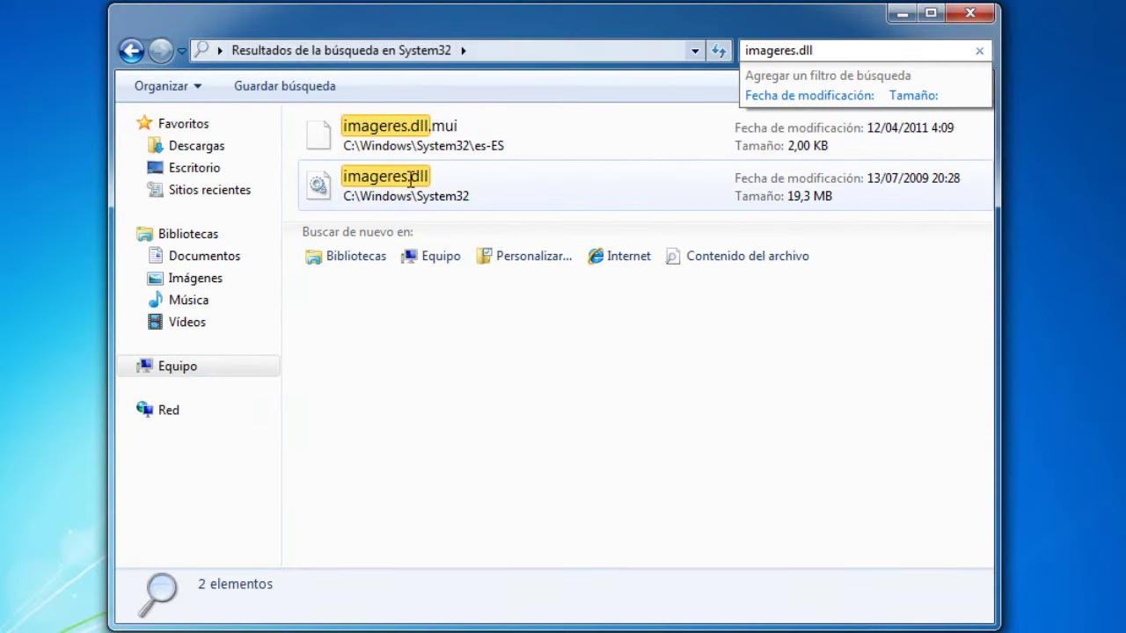
pyautogui.click(407, 192)
pyautogui.rightClick(406, 192)
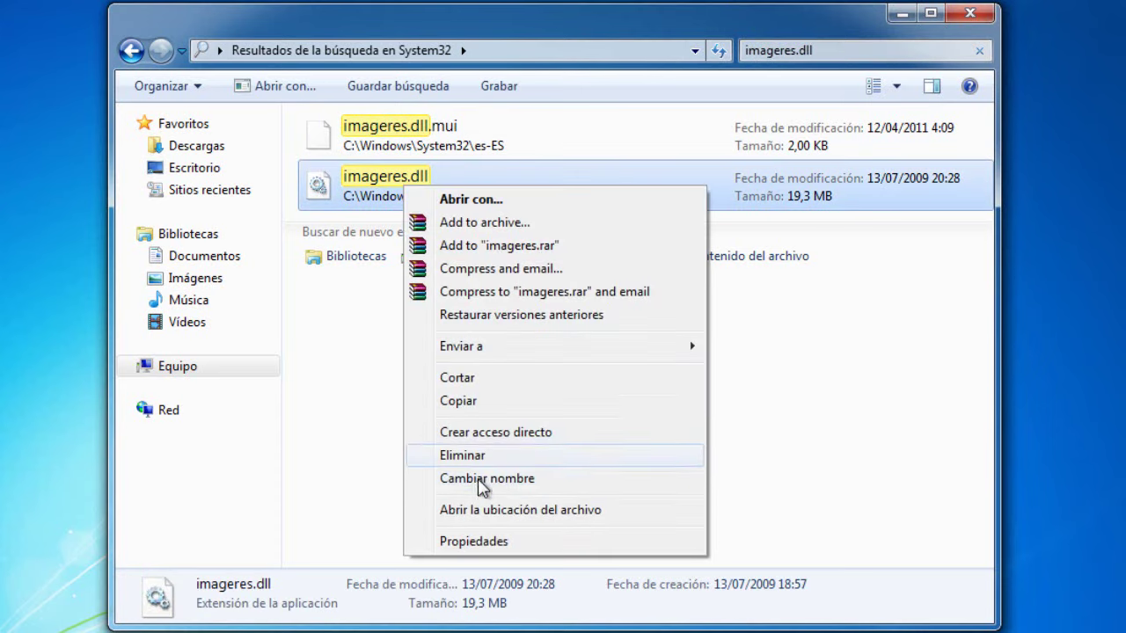
pyautogui.click(459, 545)
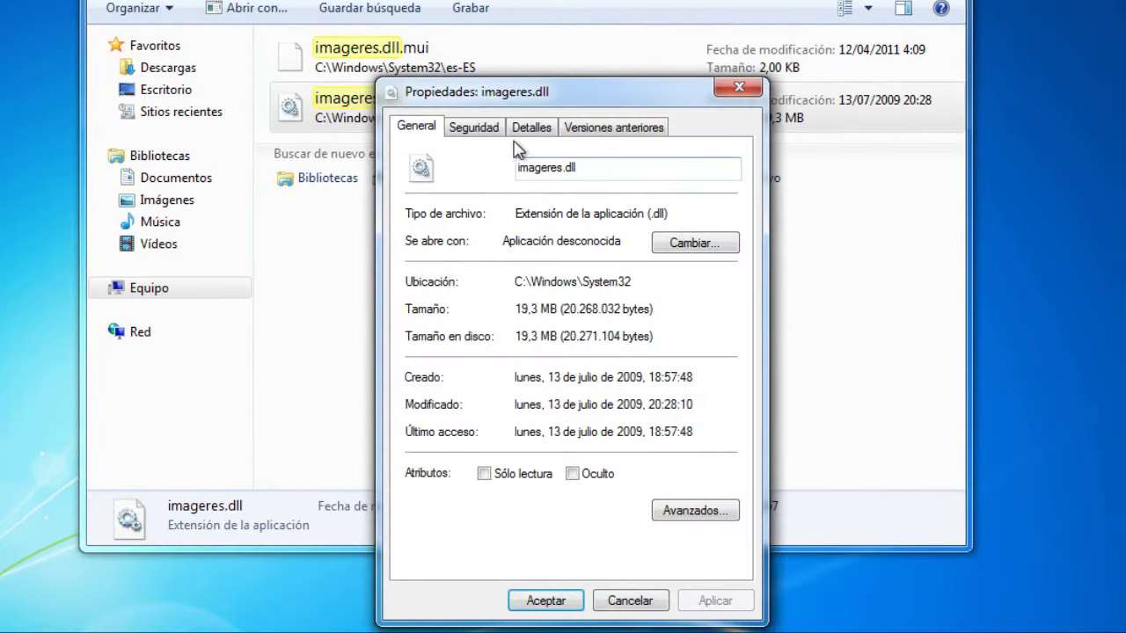
pyautogui.click(495, 128)
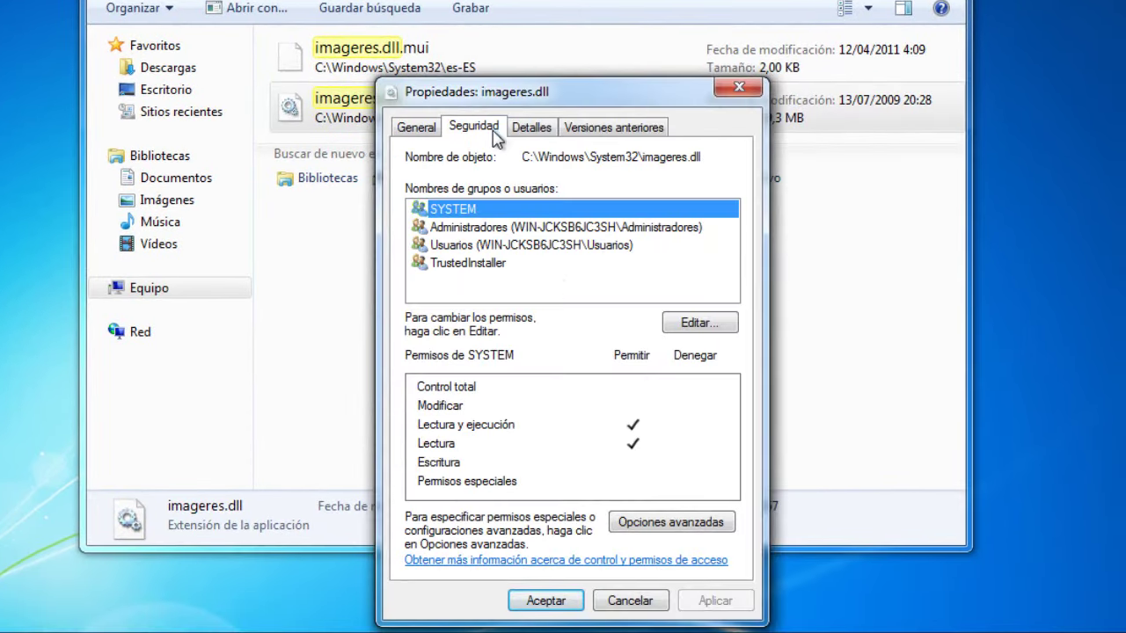
# Change the owner of imageres.dll to the Administradores group and accept the advanced security settings.
pyautogui.click(641, 528)
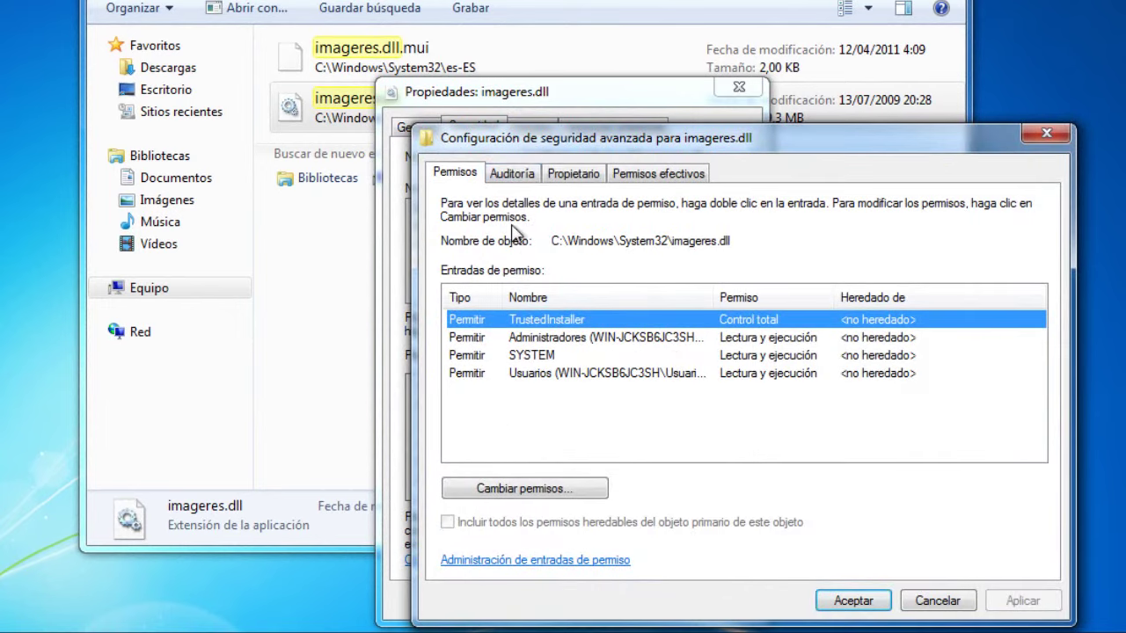
pyautogui.click(567, 174)
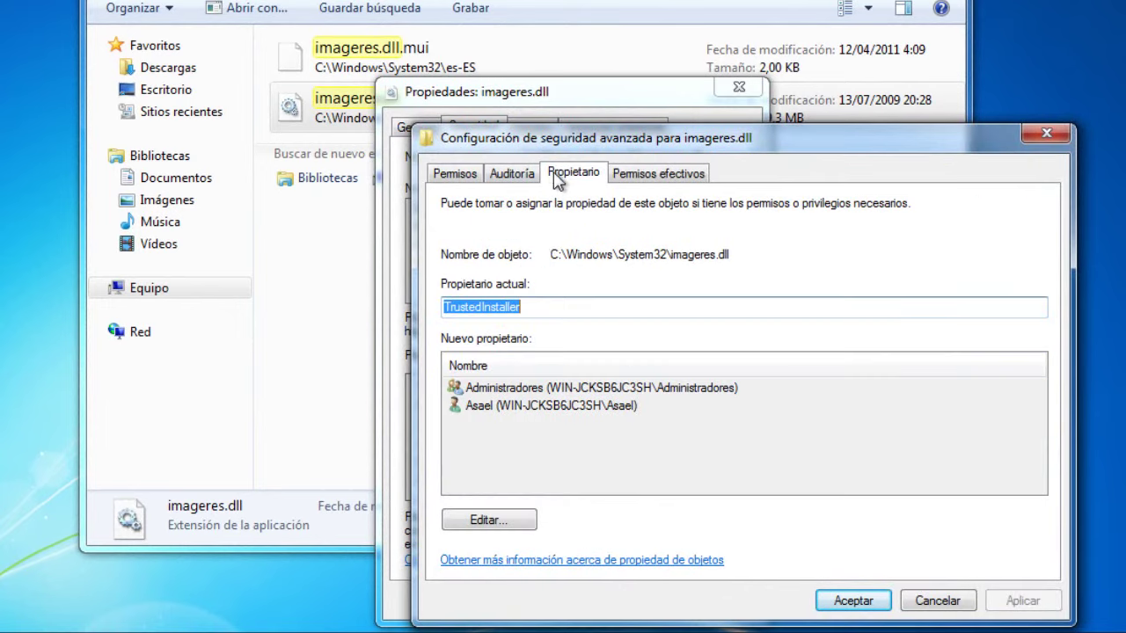
pyautogui.click(503, 520)
pyautogui.click(534, 389)
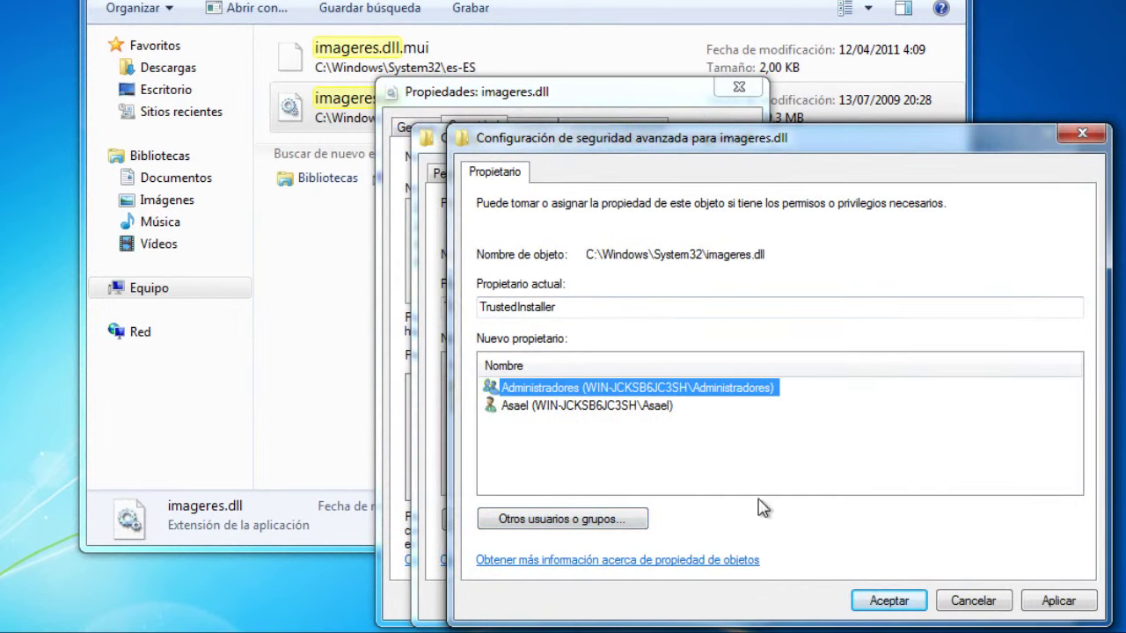
pyautogui.click(882, 601)
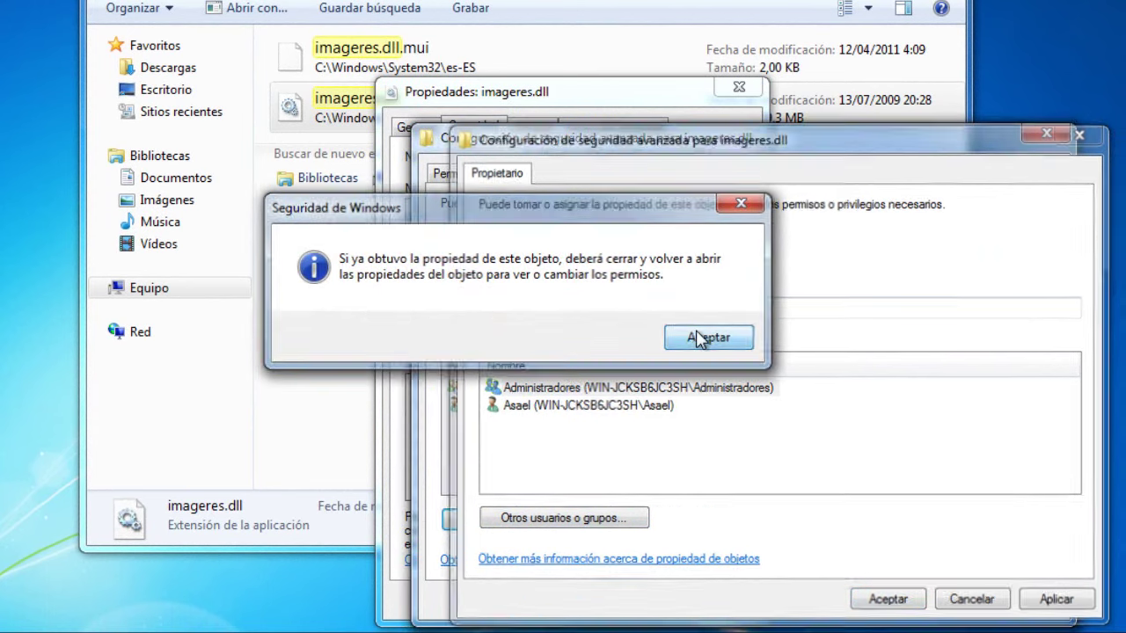
pyautogui.click(708, 337)
pyautogui.click(866, 603)
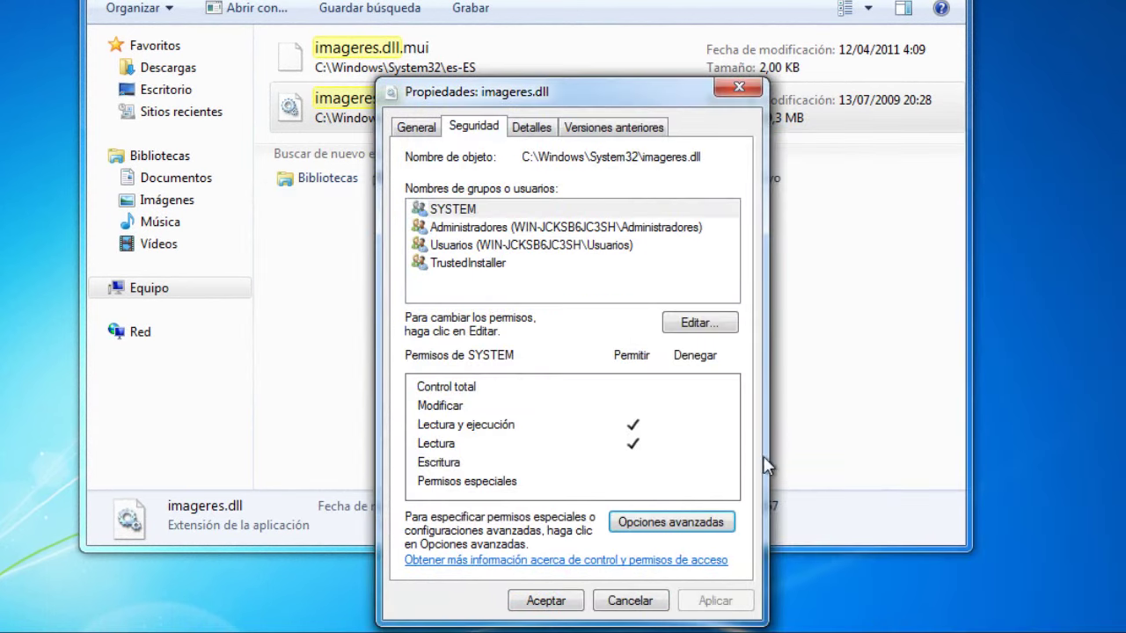
# Allow the Administradores group full control (Control total) of imageres.dll, accept the permission change and close the file's properties.
pyautogui.click(703, 325)
pyautogui.click(538, 304)
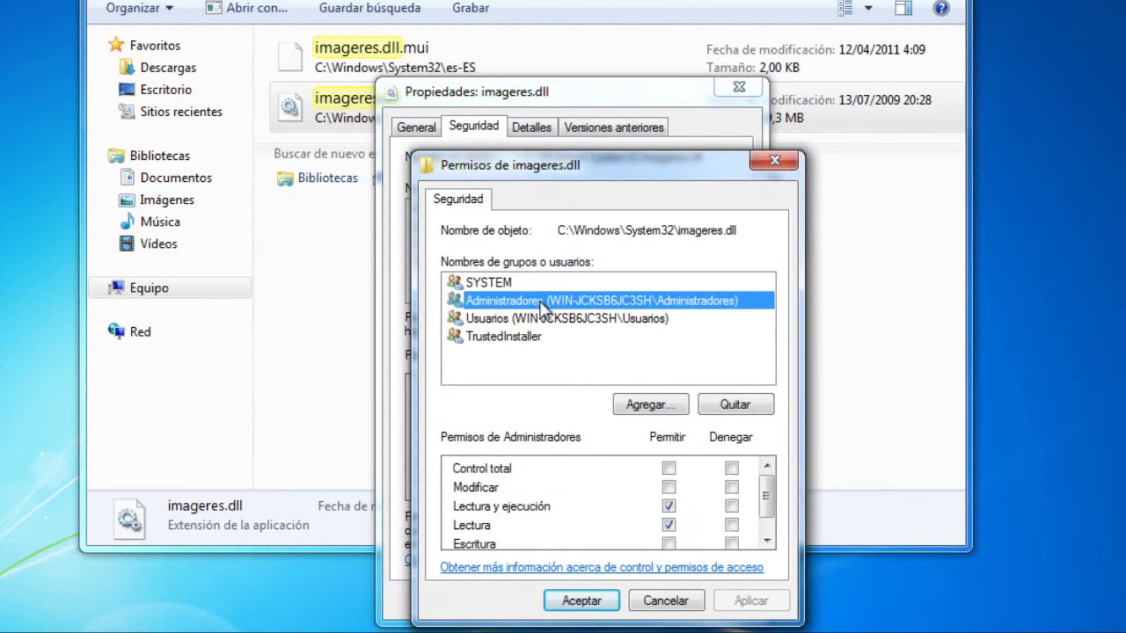
pyautogui.click(669, 472)
pyautogui.click(605, 603)
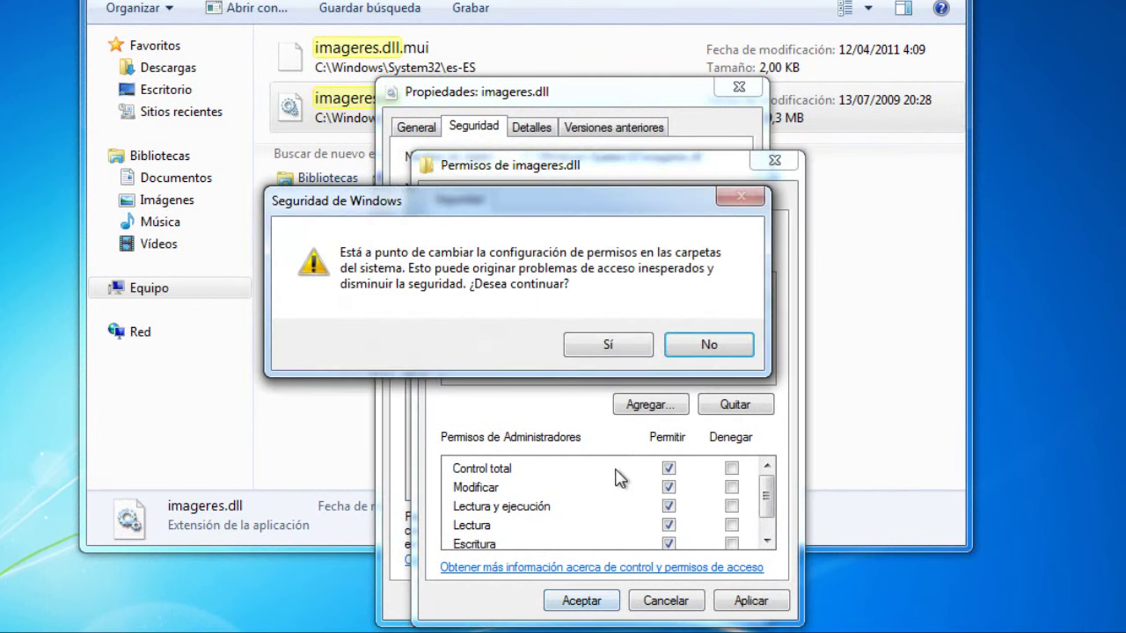
pyautogui.click(616, 351)
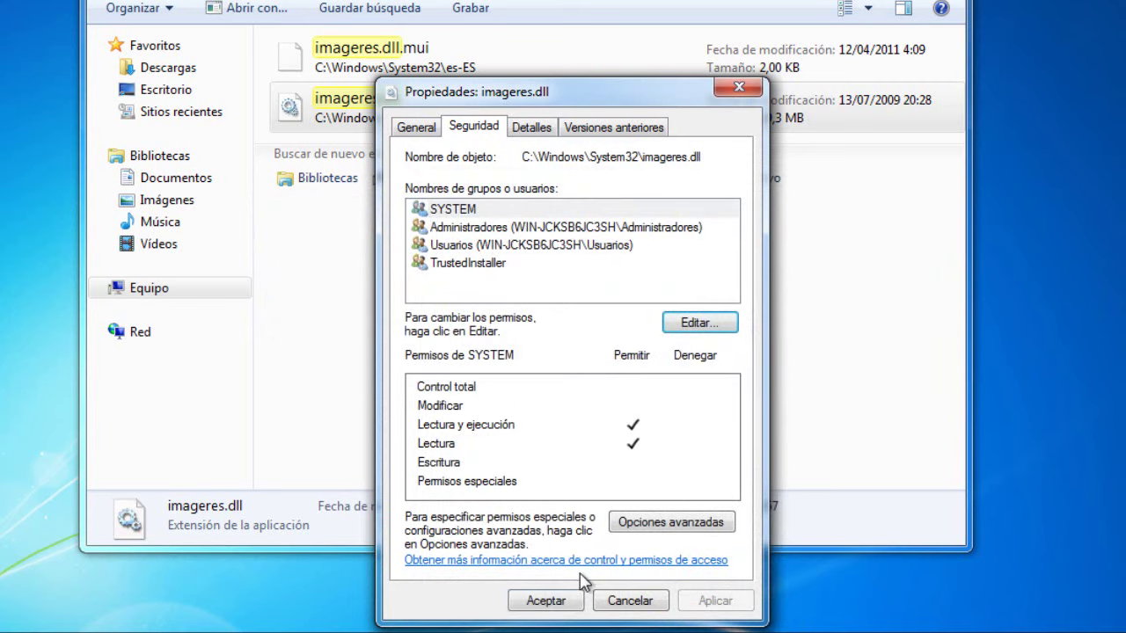
pyautogui.click(573, 603)
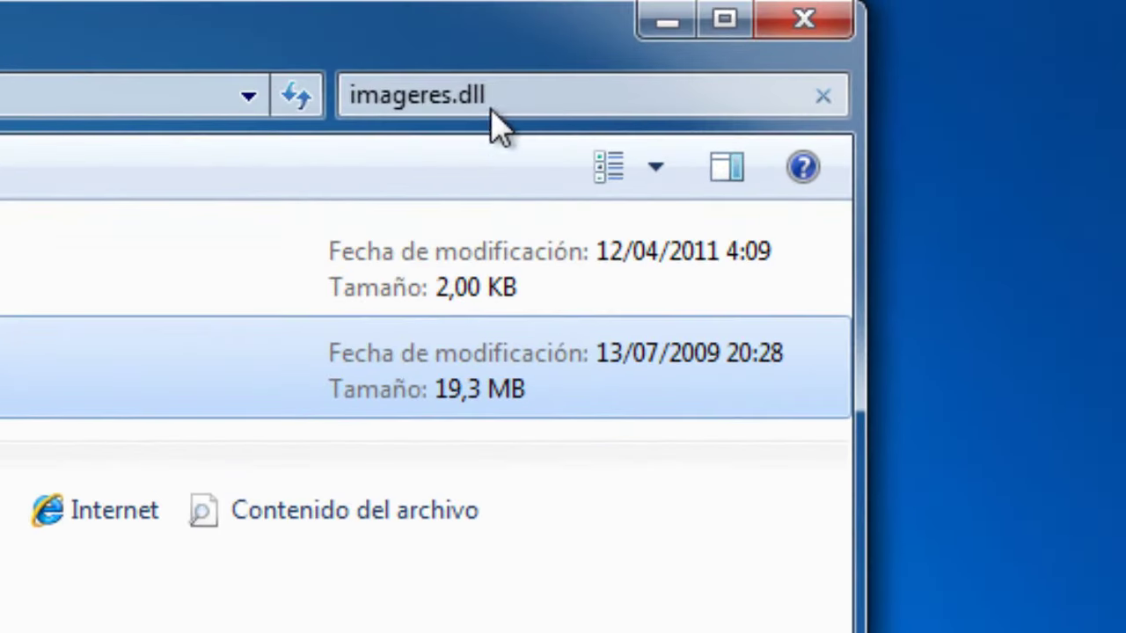
# Search System32 for imagesp1.dll and open the security properties of the file located directly in C:\Windows\System32.
pyautogui.click(676, 26)
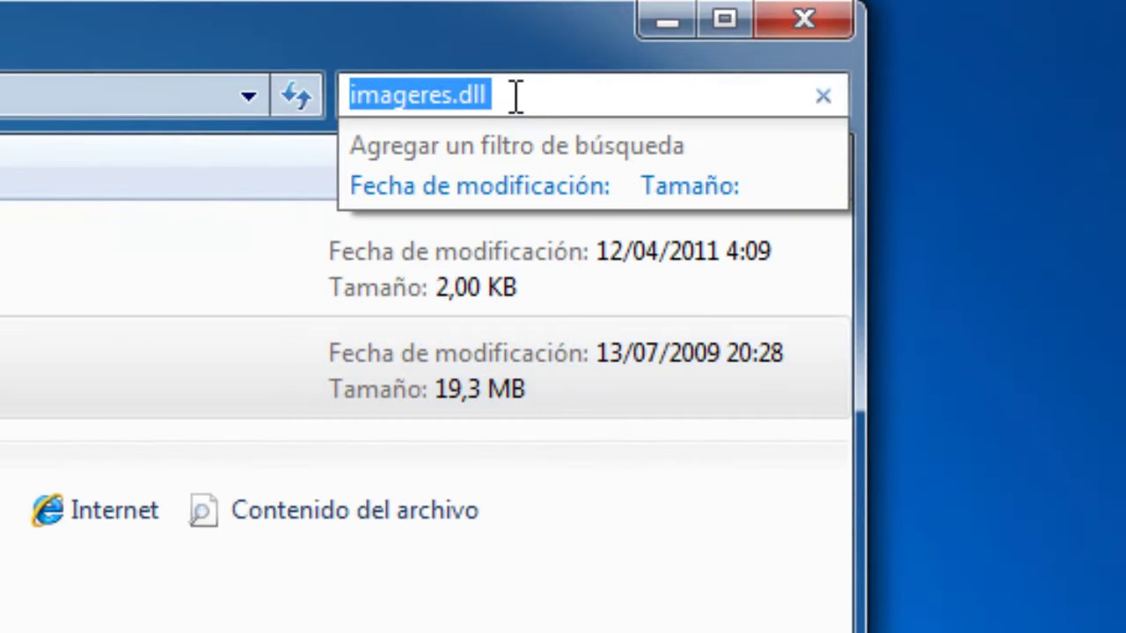
pyautogui.write('imagesp1')
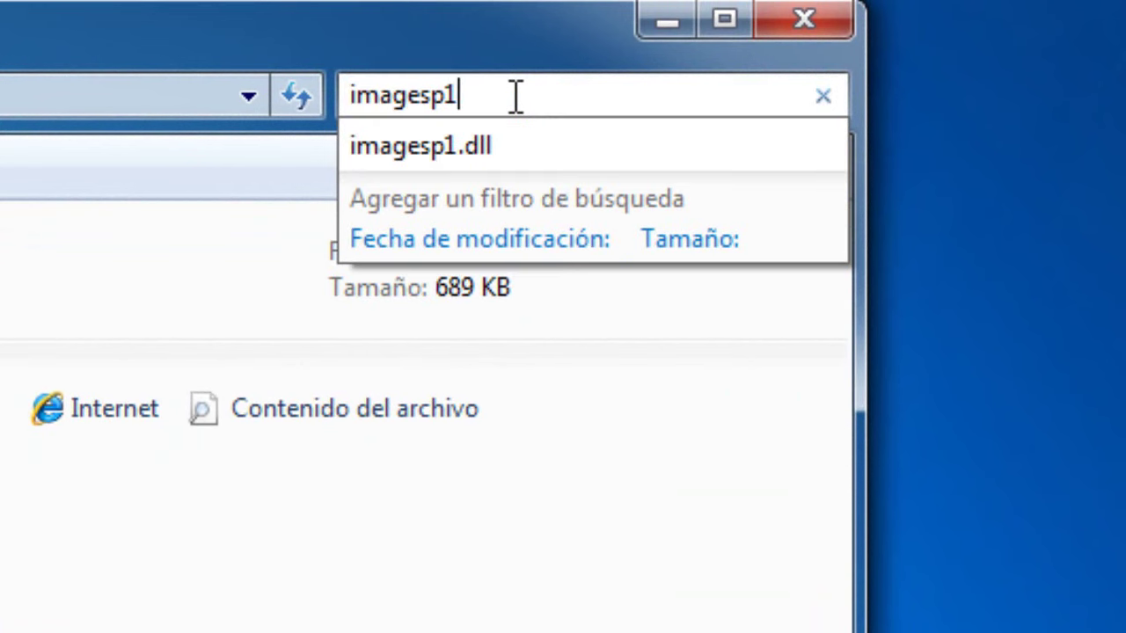
pyautogui.write('.dll')
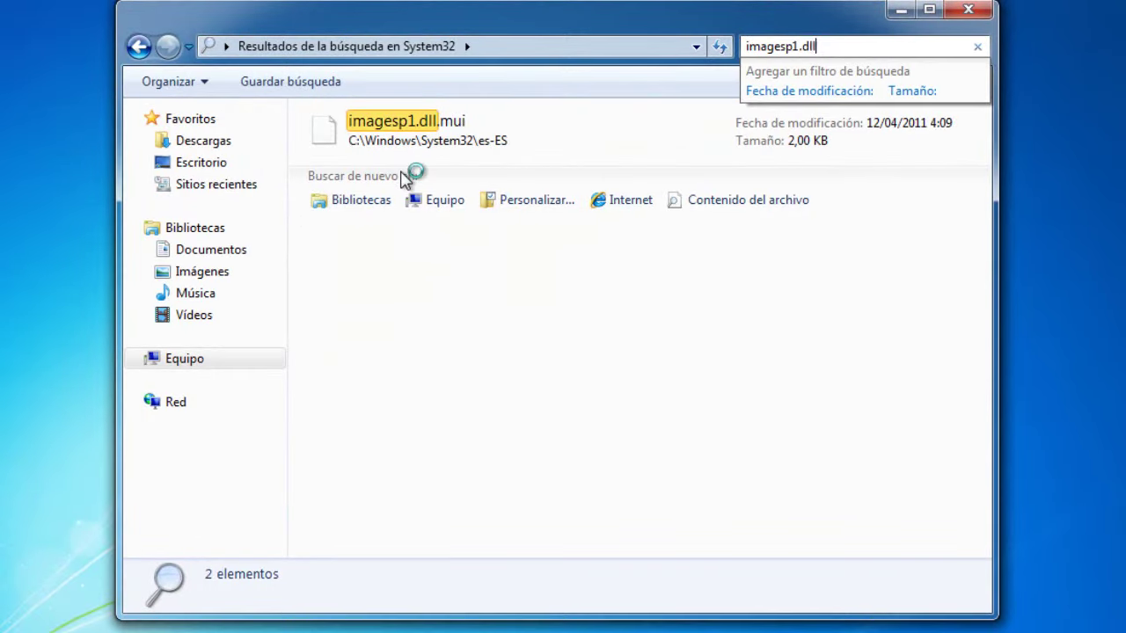
pyautogui.click(397, 173)
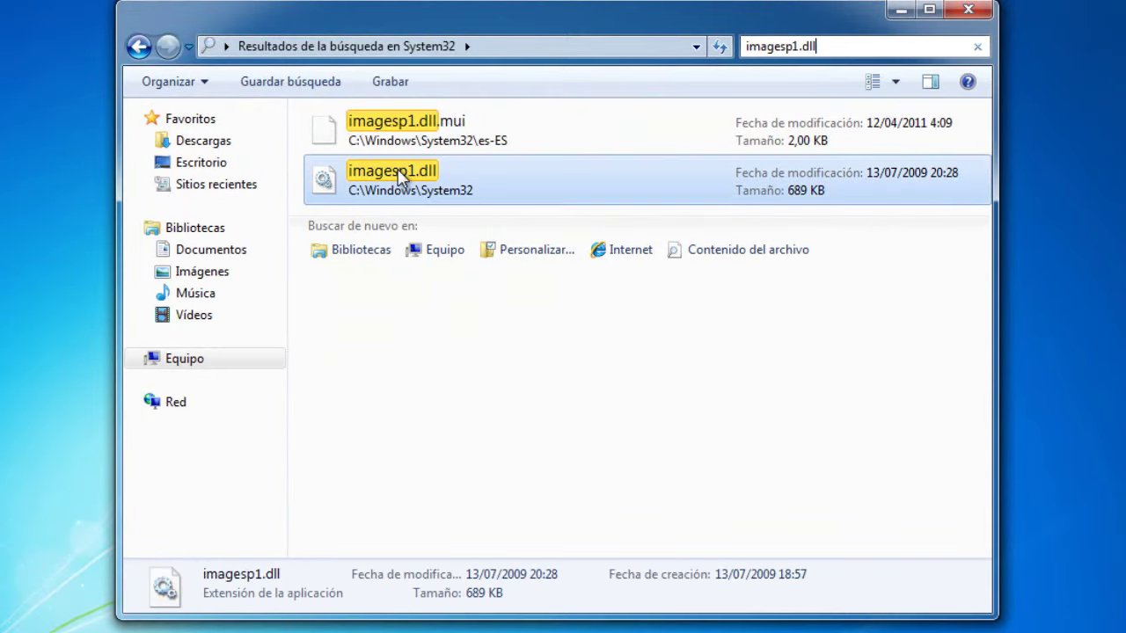
pyautogui.rightClick(397, 172)
pyautogui.click(471, 522)
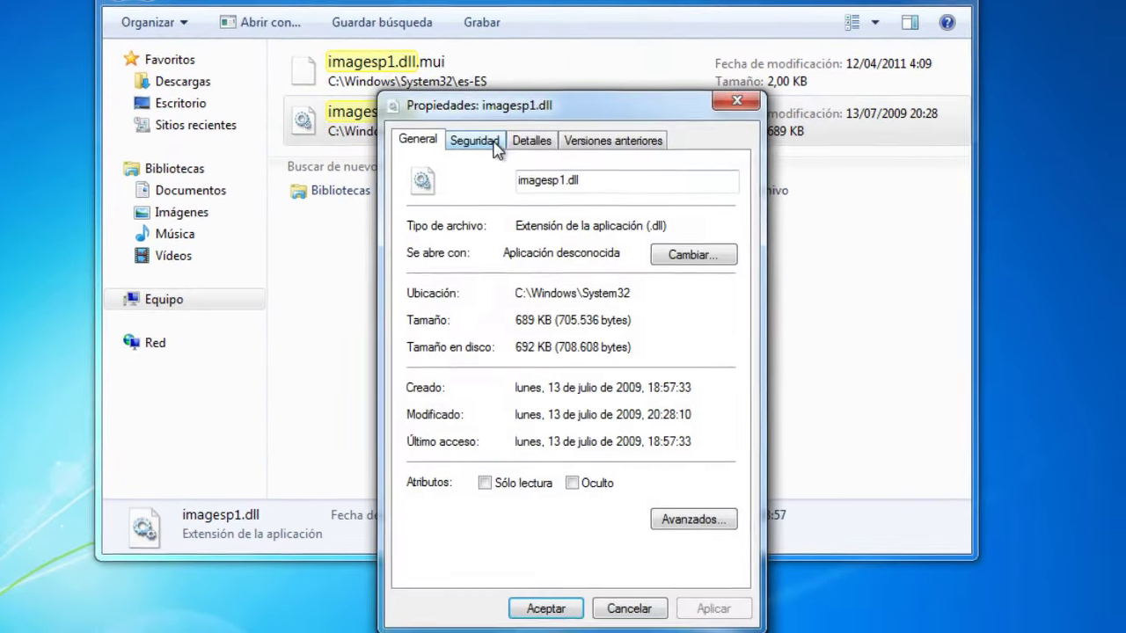
pyautogui.click(495, 197)
# Change the owner of imagesp1.dll to the Administradores group and accept the advanced security settings.
pyautogui.click(630, 510)
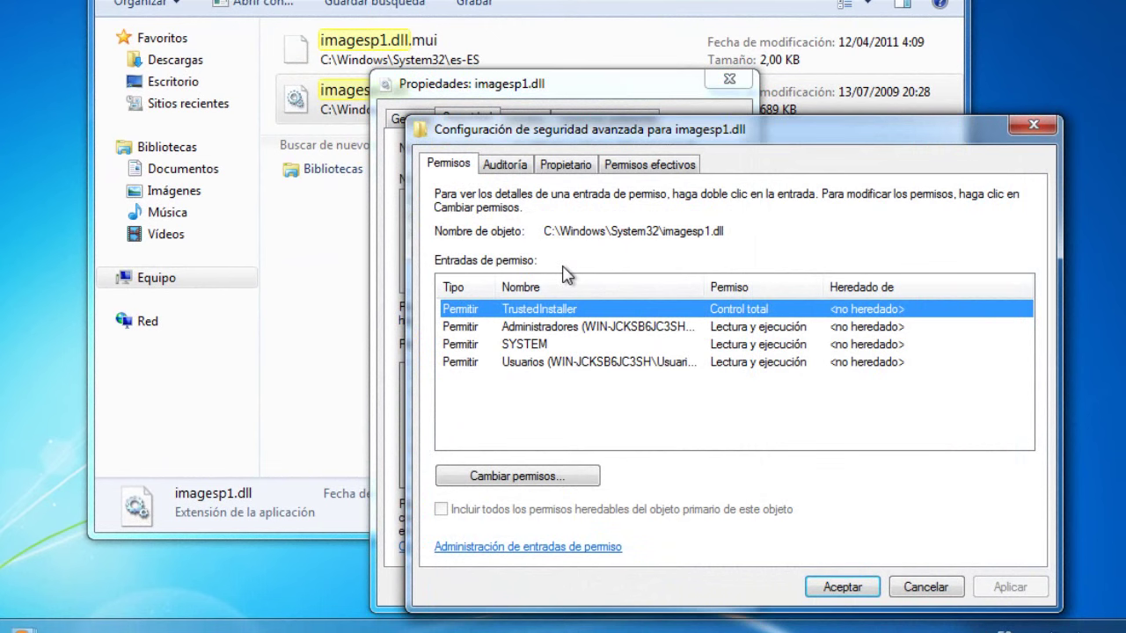
pyautogui.click(566, 165)
pyautogui.click(482, 508)
pyautogui.click(530, 380)
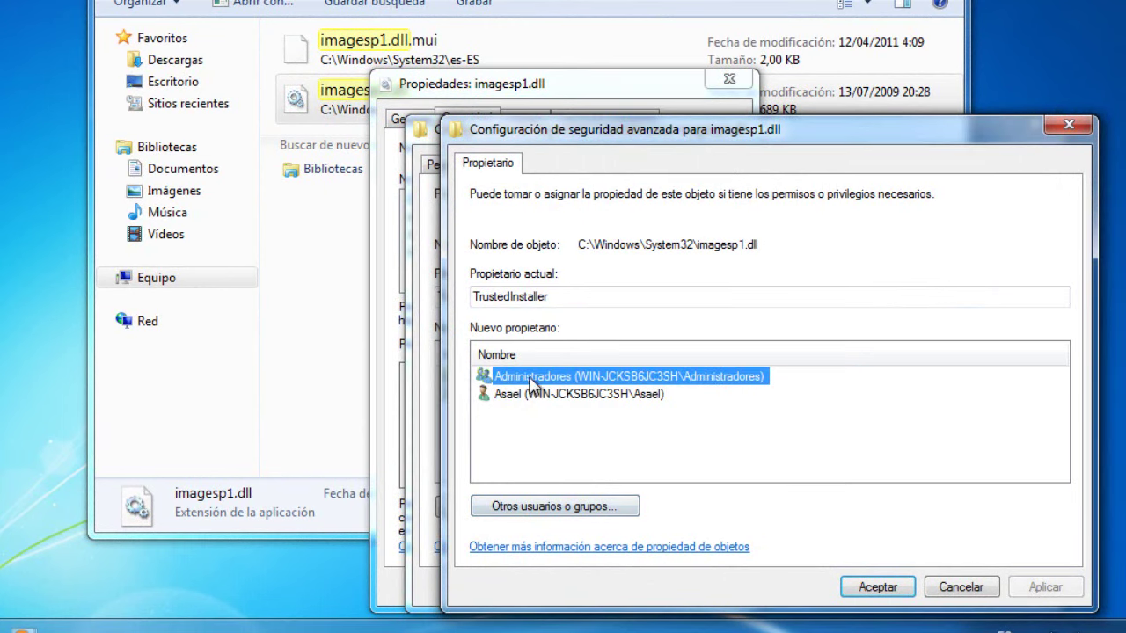
pyautogui.click(866, 587)
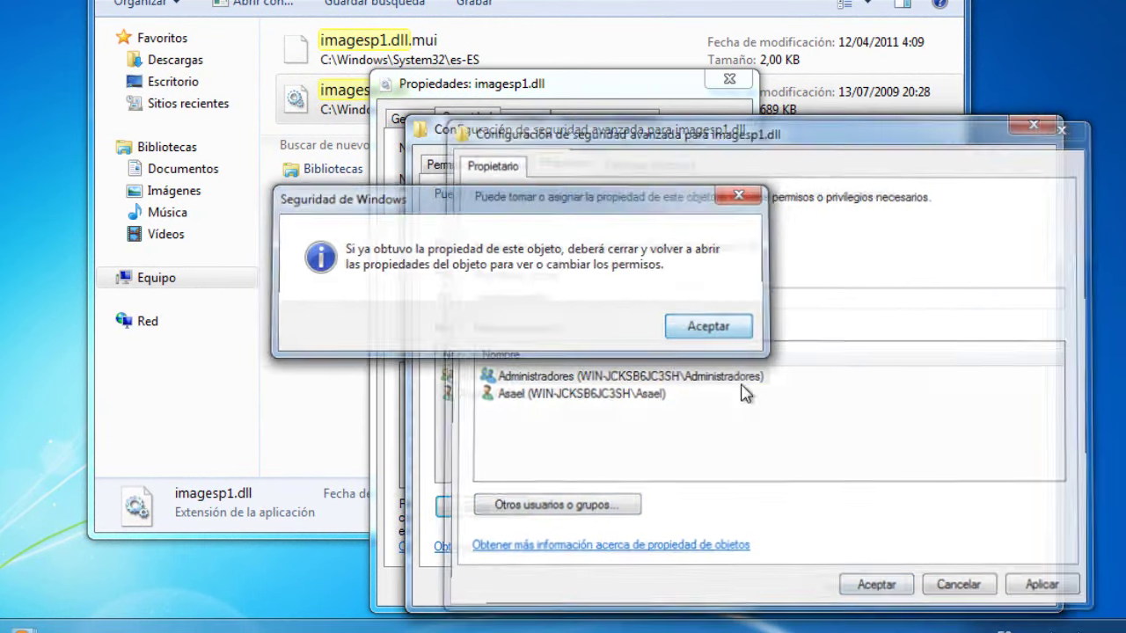
pyautogui.click(677, 326)
pyautogui.click(842, 586)
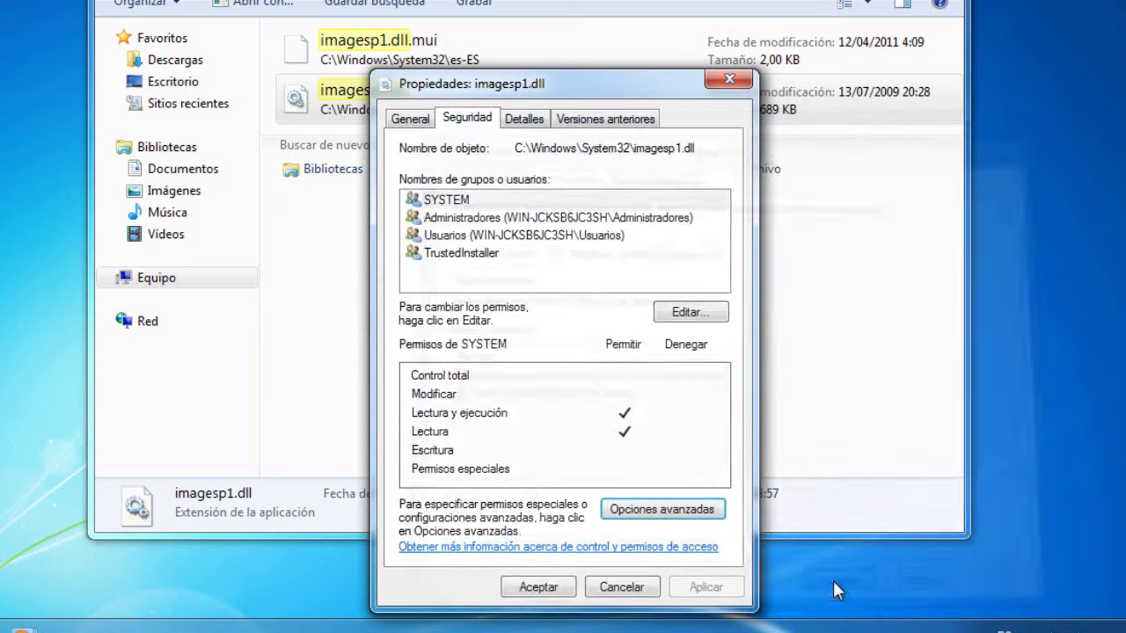
# Allow the Administradores group full control (Control total) of imagesp1.dll, accept the permission change and close the file's properties.
pyautogui.click(693, 313)
pyautogui.click(546, 297)
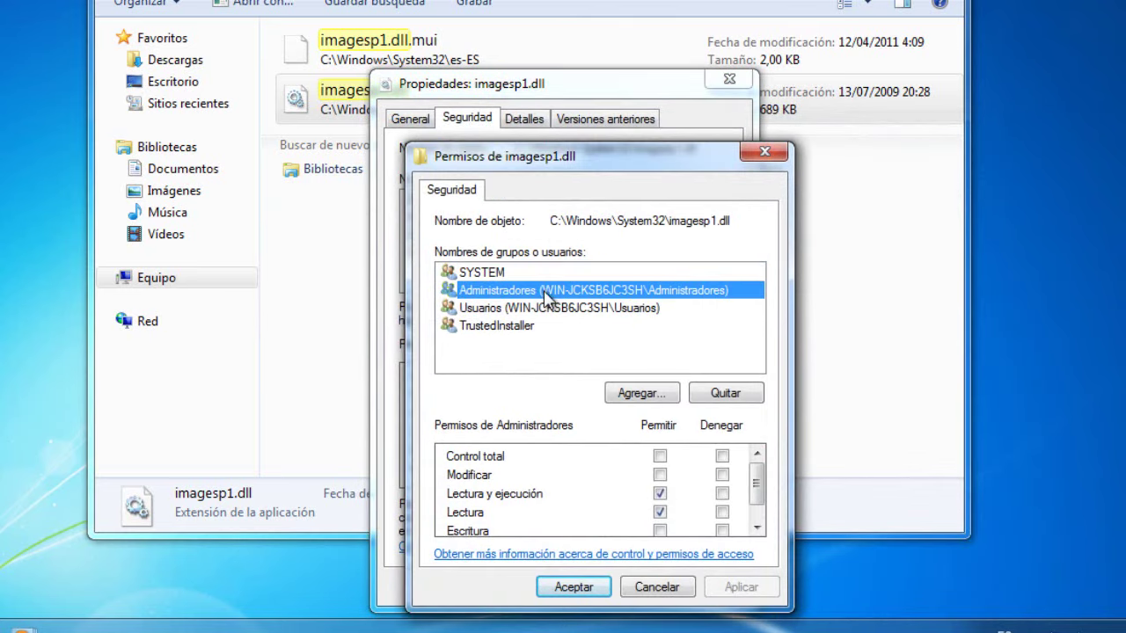
pyautogui.click(659, 456)
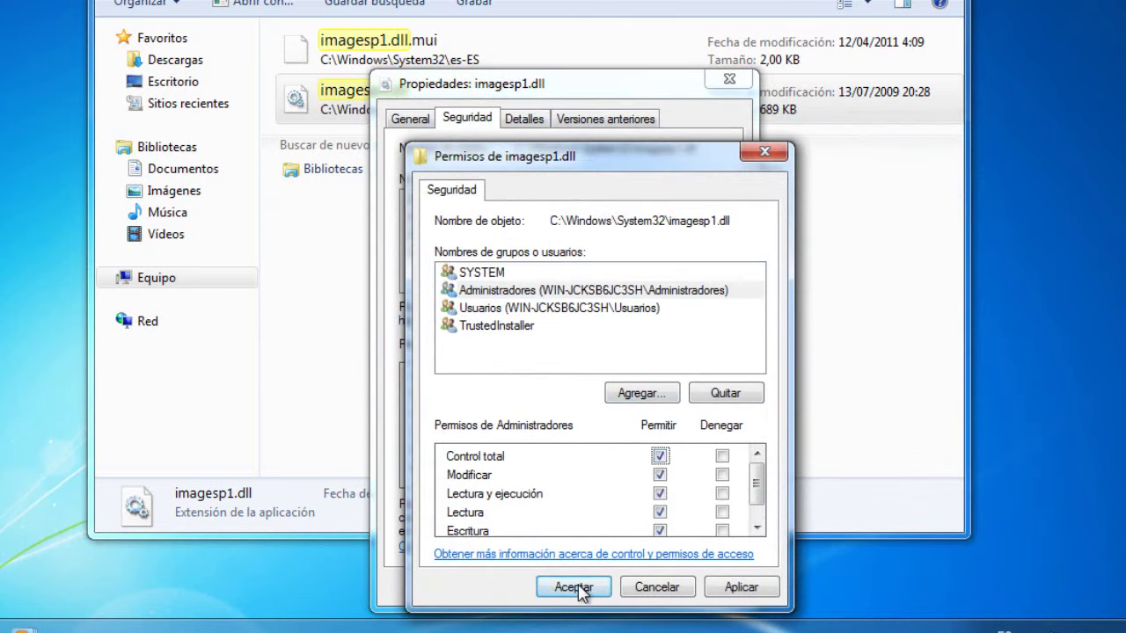
pyautogui.click(574, 588)
pyautogui.click(608, 339)
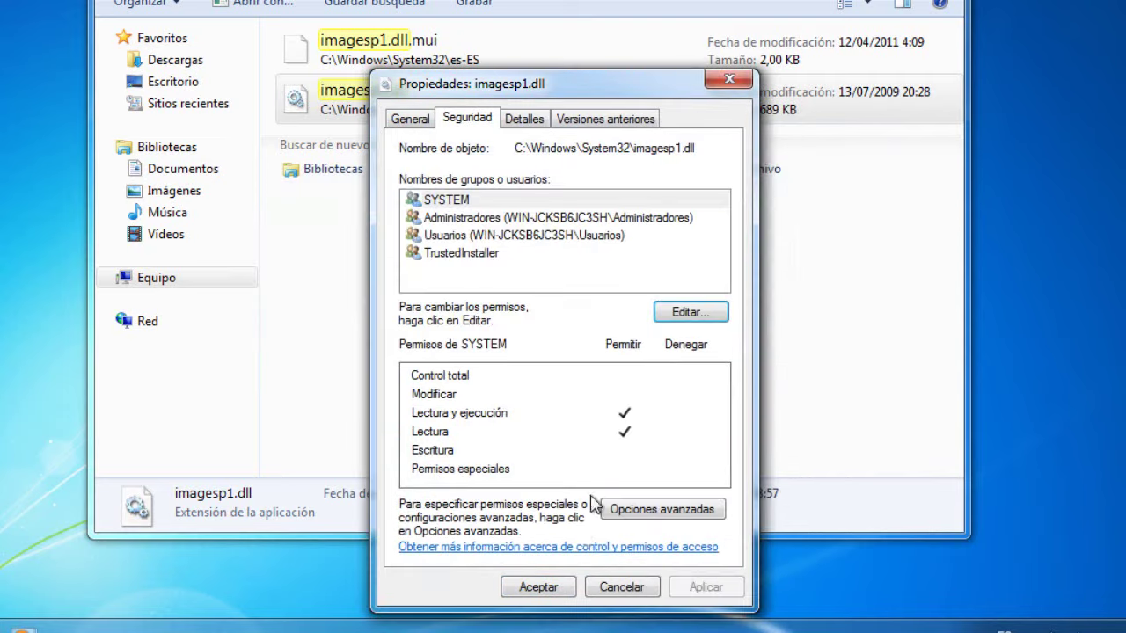
pyautogui.click(552, 588)
# Search System32 for fontext.dll and open the security properties of the file located directly in C:\Windows\System32.
pyautogui.click(836, 53)
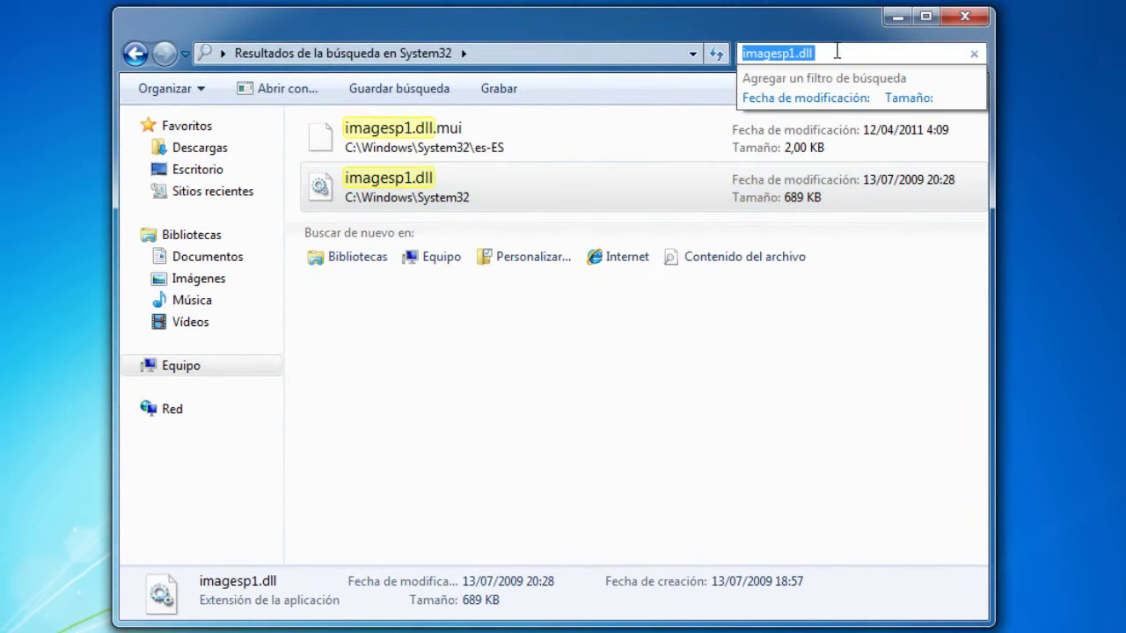
pyautogui.write('f')
pyautogui.write('ontext')
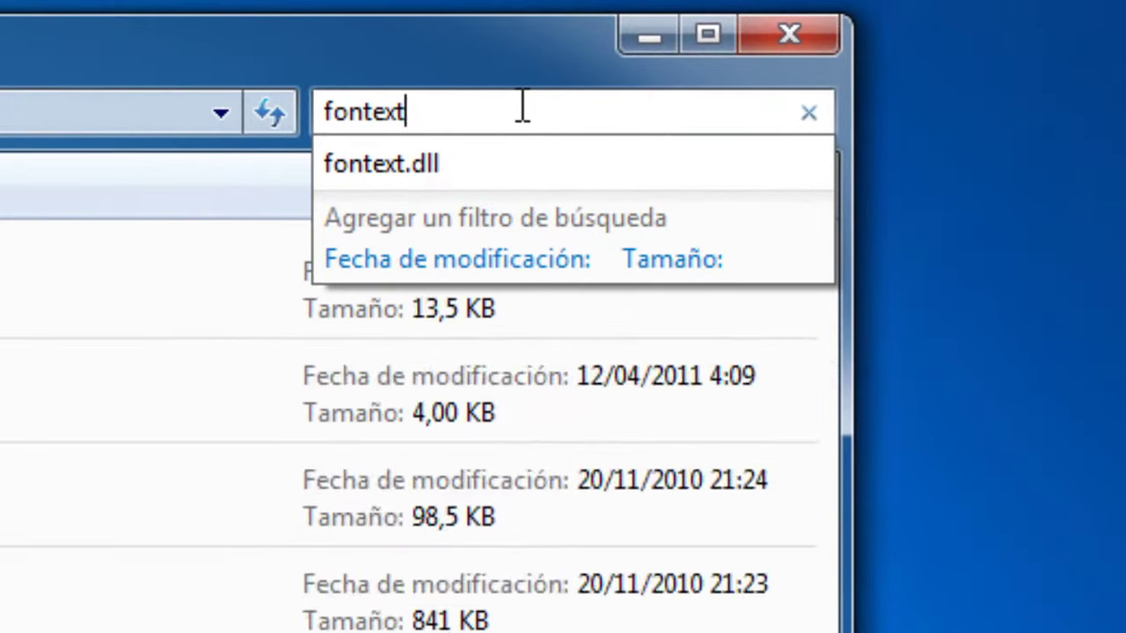
pyautogui.write('.dll')
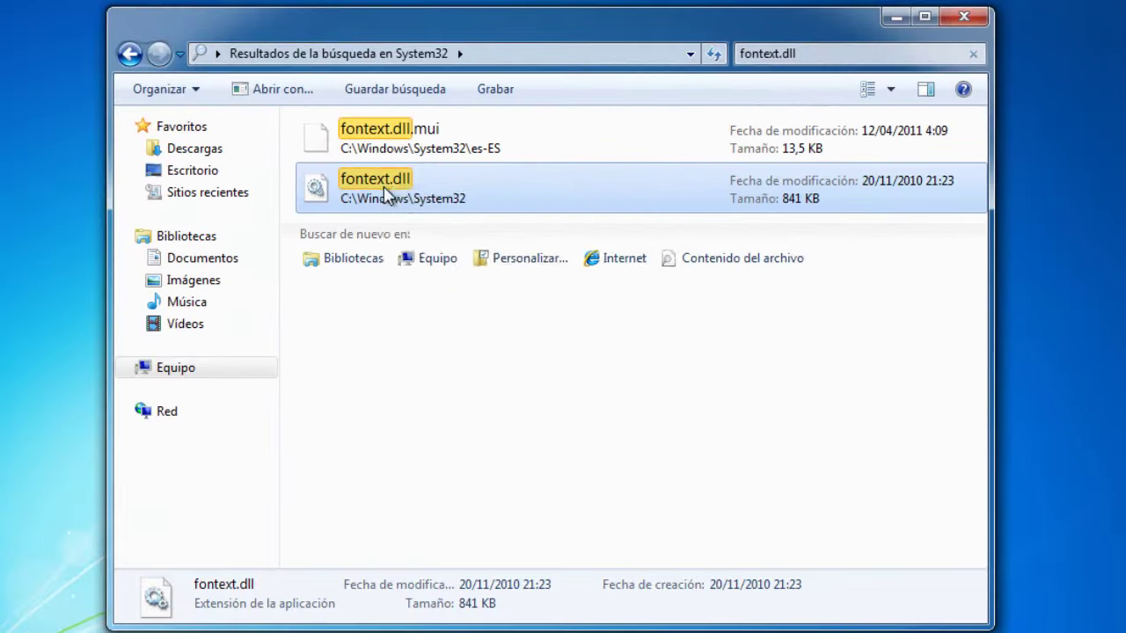
pyautogui.rightClick(72, 278)
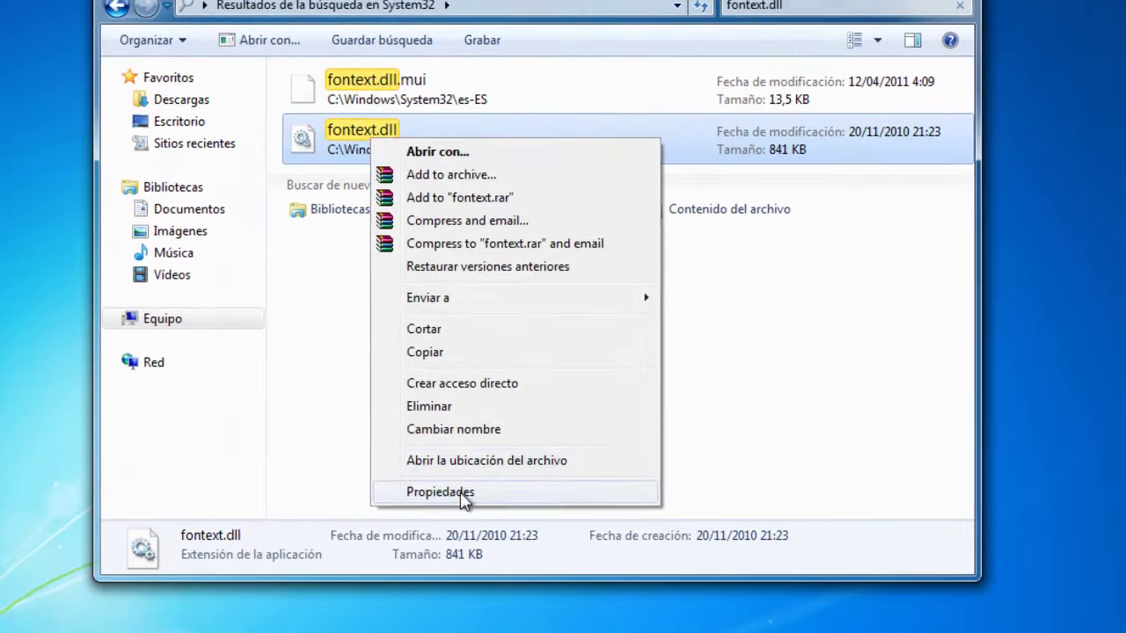
pyautogui.click(452, 536)
pyautogui.click(457, 116)
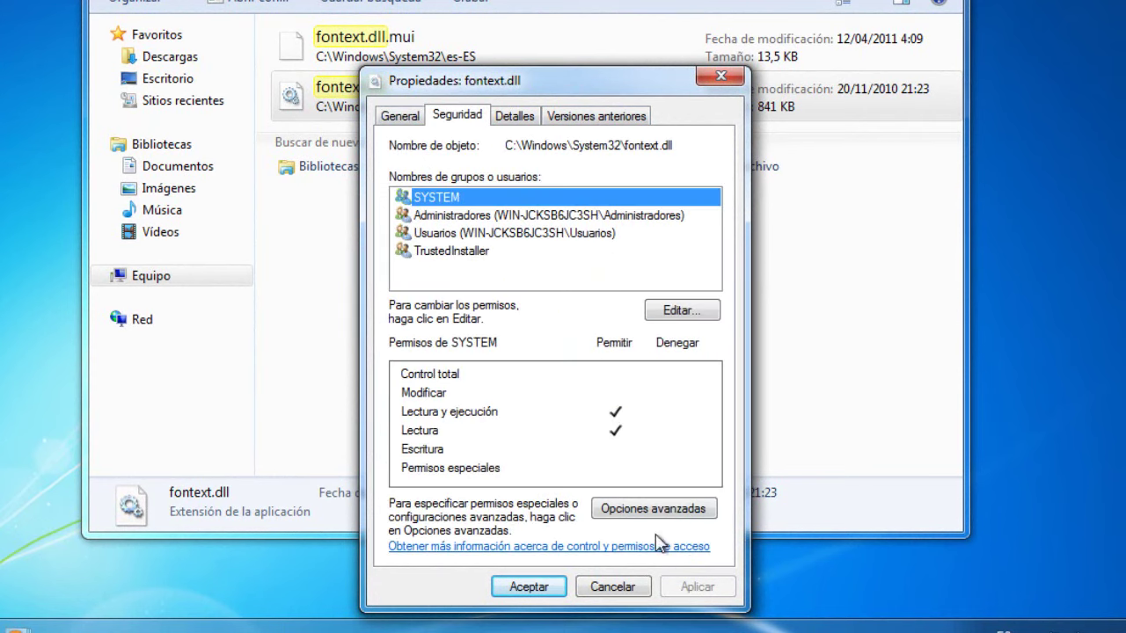
# Change the owner of System32's fontext.dll to the Administradores group and accept the advanced security settings.
pyautogui.click(655, 513)
pyautogui.click(561, 161)
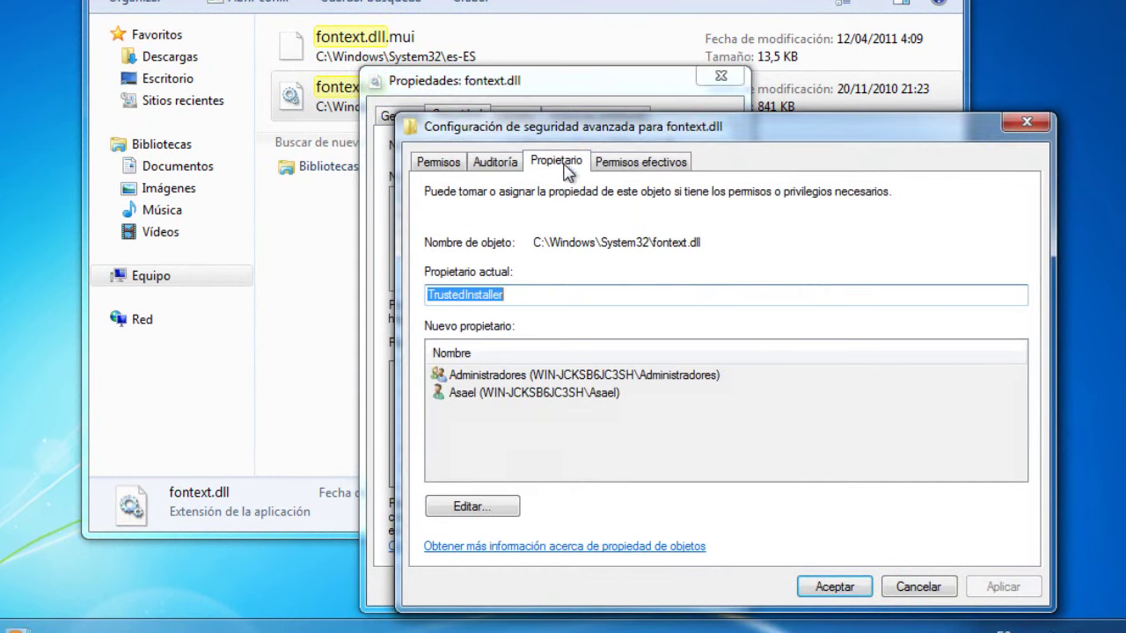
pyautogui.click(473, 507)
pyautogui.click(572, 375)
pyautogui.click(859, 586)
pyautogui.press('Return')
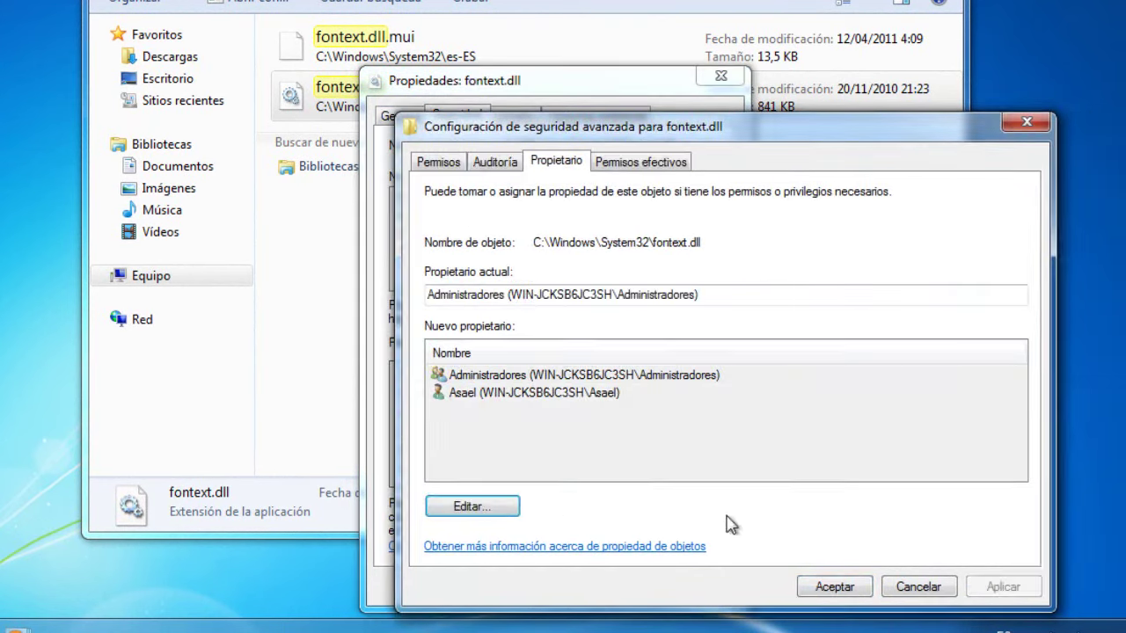
pyautogui.click(833, 586)
# Allow the Administradores group full control (Control total) of System32's fontext.dll, accept the permission change and close the file's properties.
pyautogui.click(691, 311)
pyautogui.click(532, 288)
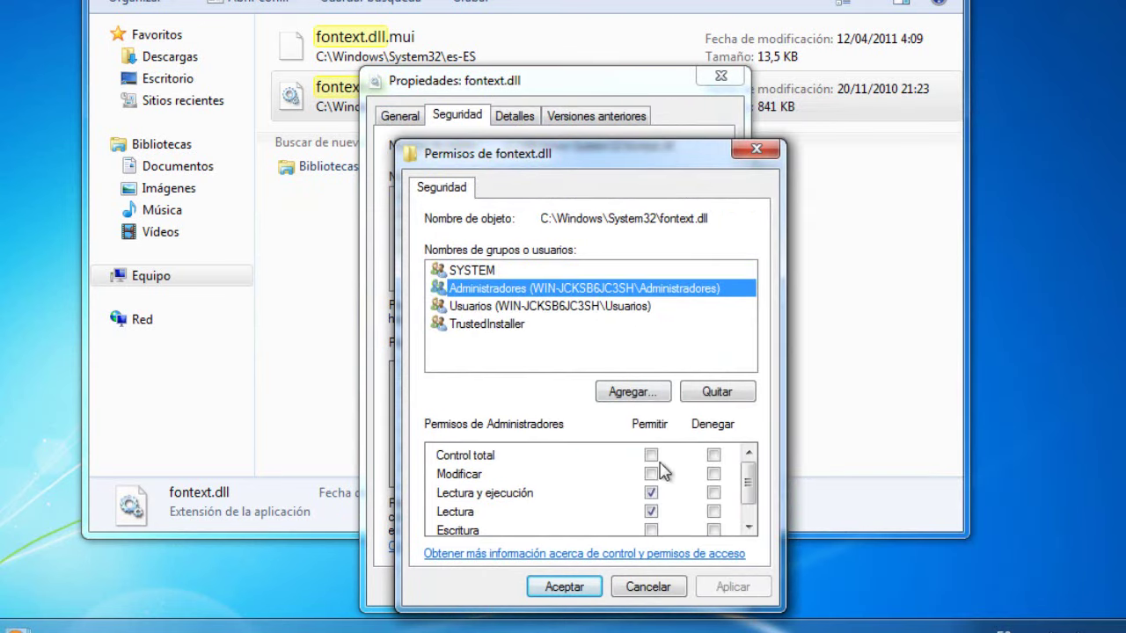
pyautogui.click(651, 454)
pyautogui.click(590, 588)
pyautogui.click(662, 330)
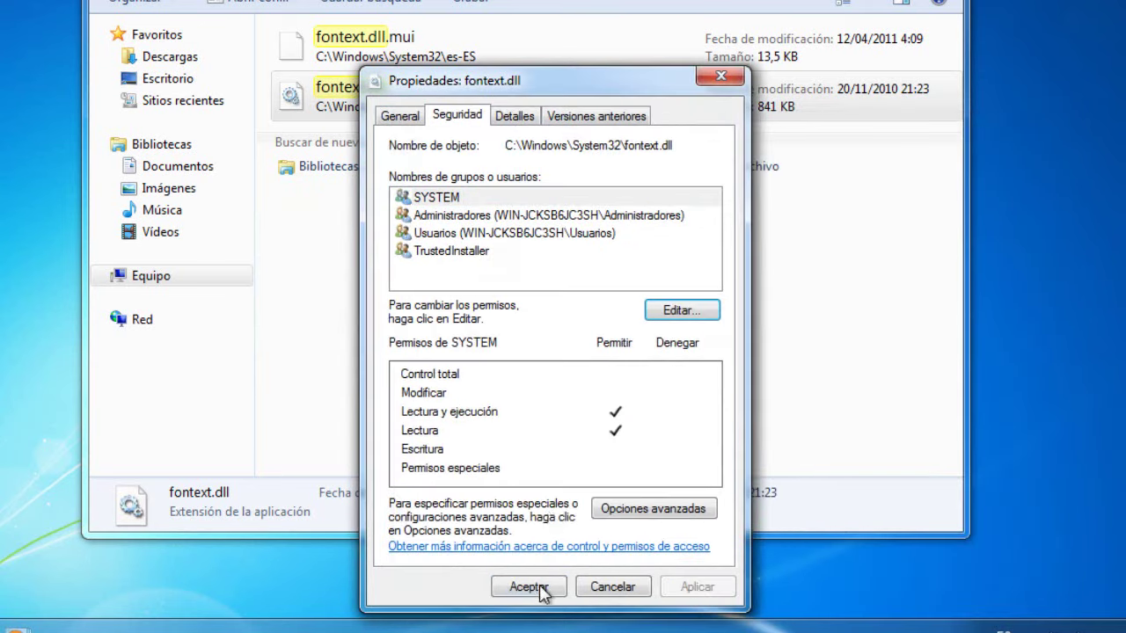
pyautogui.click(459, 584)
# Search System32 for zipfldr.dll and open the security properties of the file located directly in C:\Windows\System32.
pyautogui.click(846, 2)
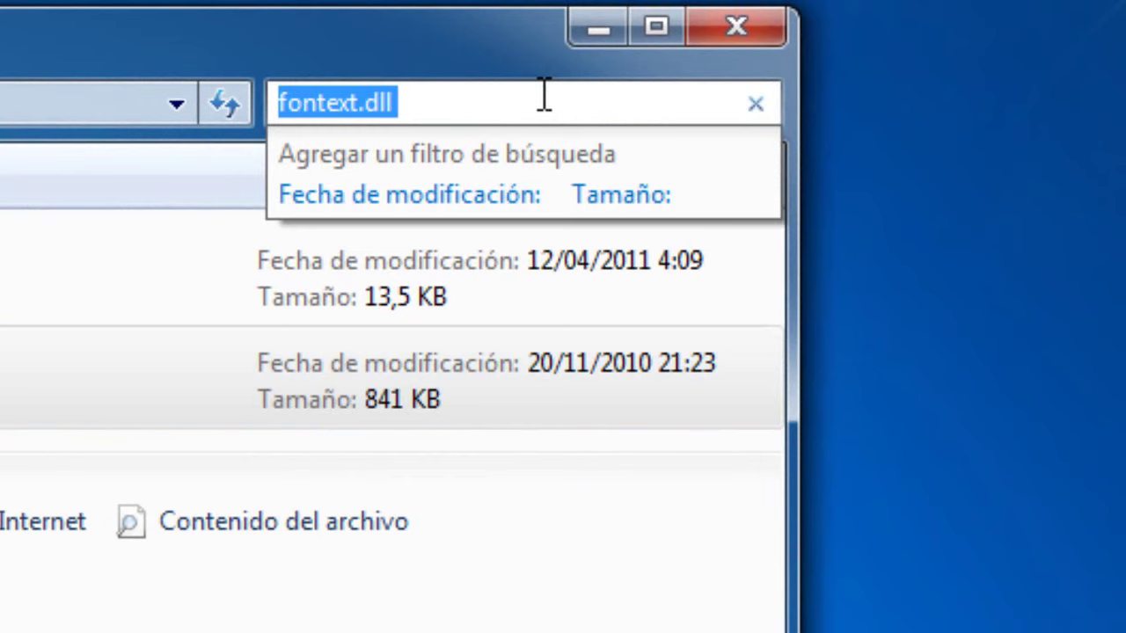
pyautogui.write('zip')
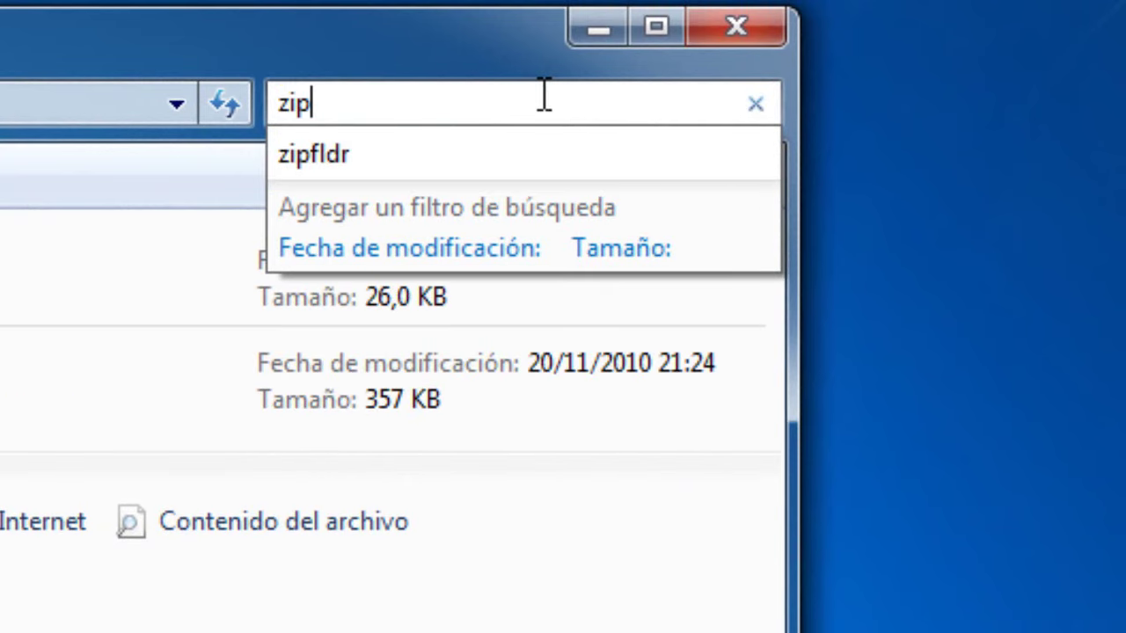
pyautogui.write('fldr.dll')
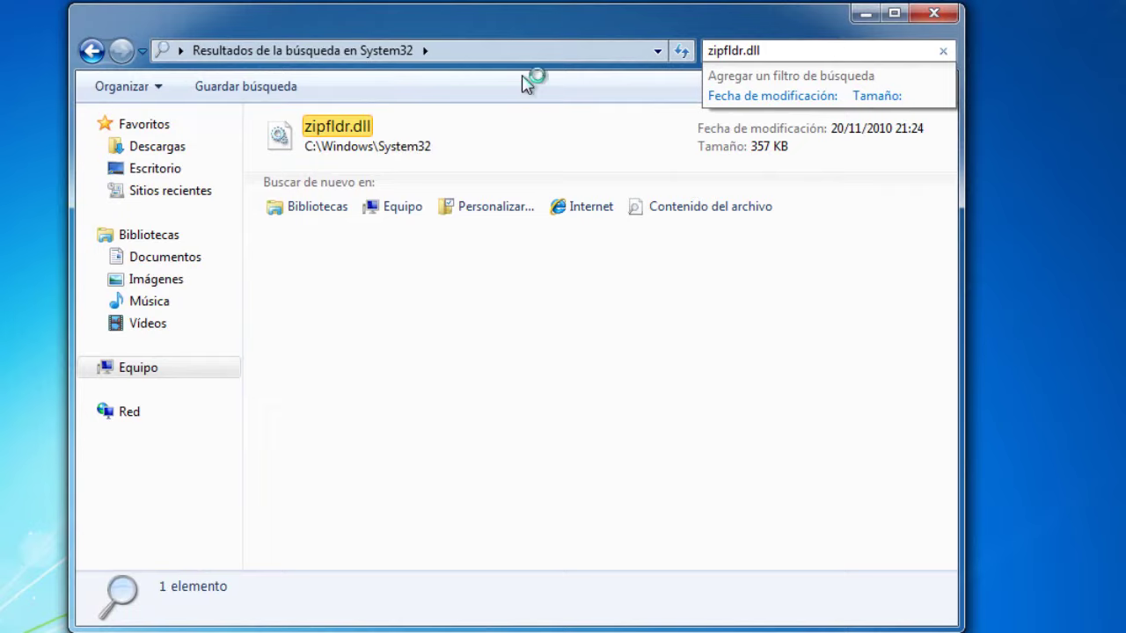
pyautogui.click(326, 199)
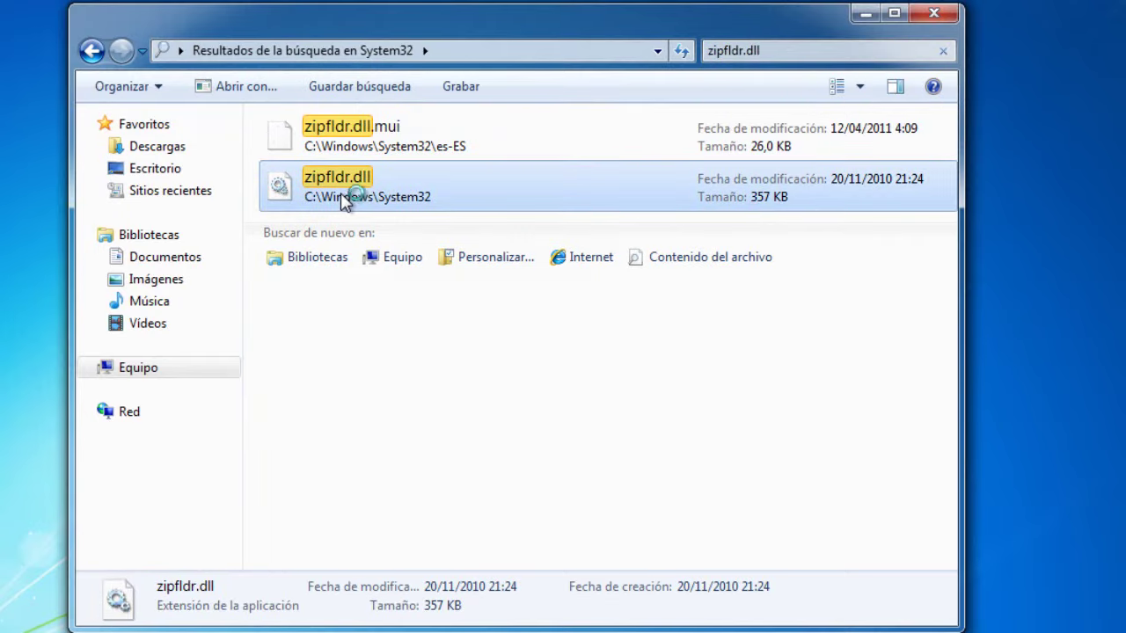
pyautogui.rightClick(341, 194)
pyautogui.click(411, 550)
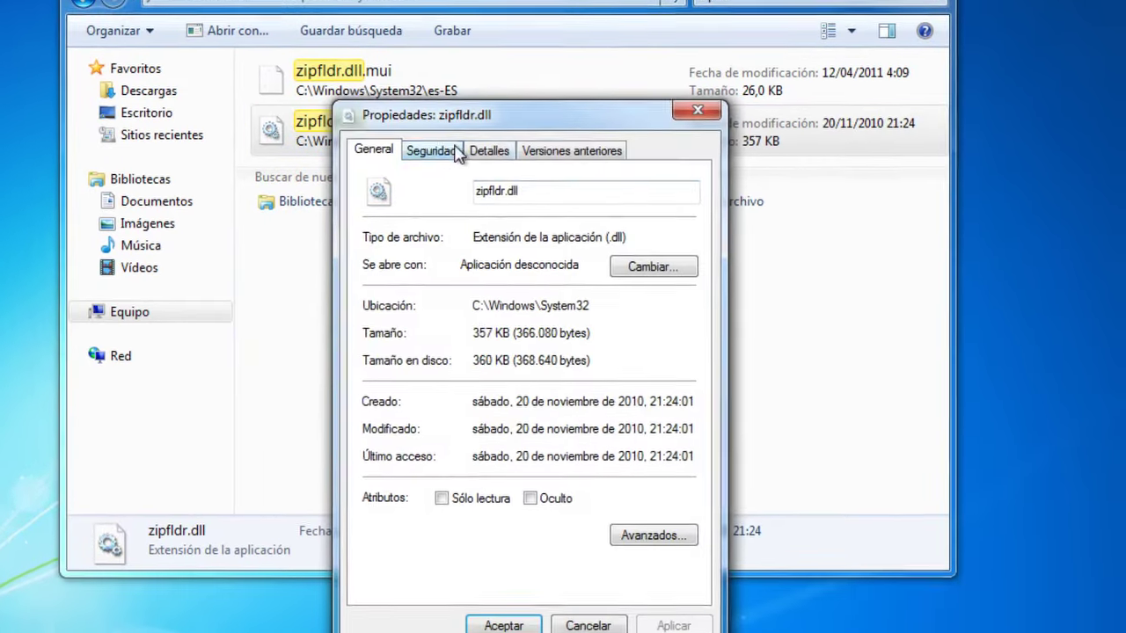
pyautogui.click(440, 205)
# Change the owner of zipfldr.dll to the Administradores group and accept the advanced security settings.
pyautogui.click(637, 603)
pyautogui.click(530, 163)
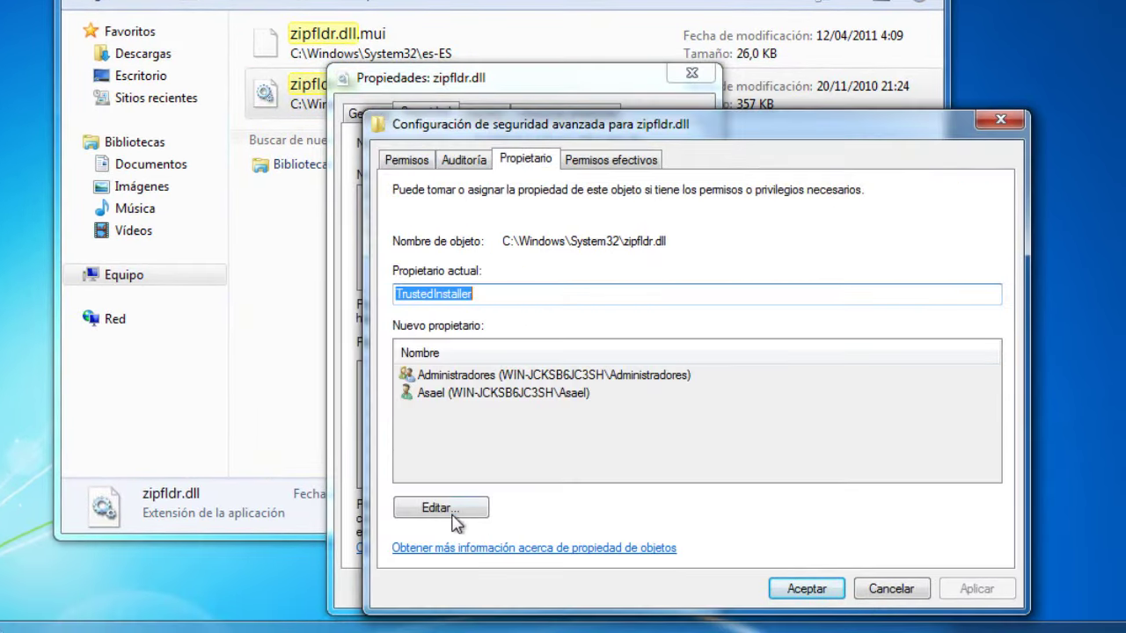
pyautogui.click(454, 509)
pyautogui.click(528, 375)
pyautogui.click(829, 589)
pyautogui.click(668, 394)
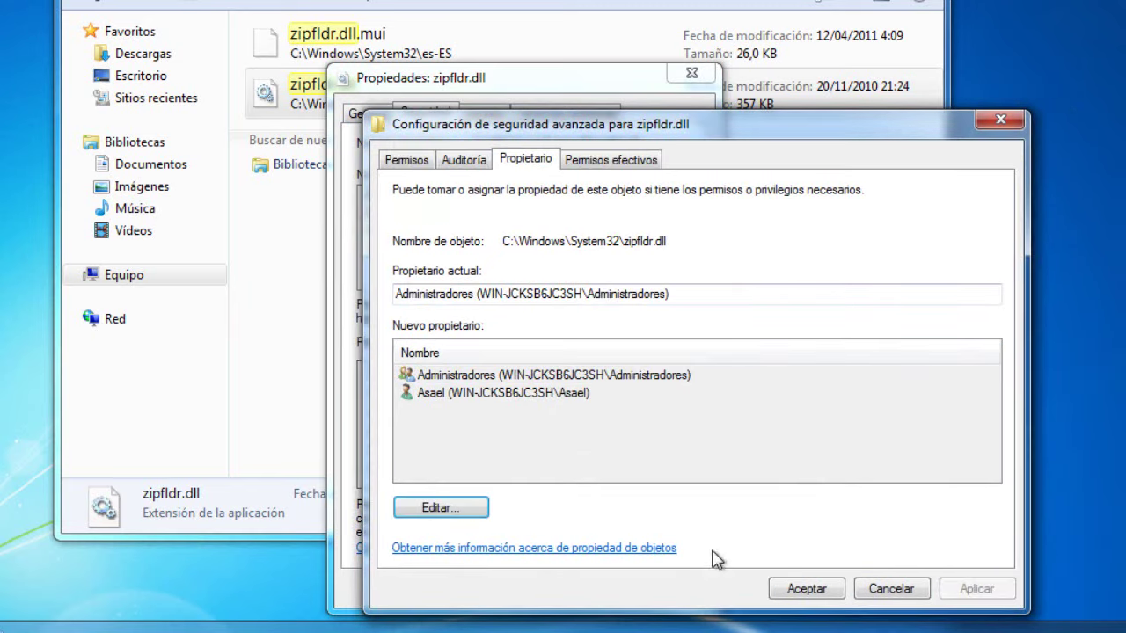
pyautogui.click(801, 588)
# Allow the Administradores group full control (Control total) of zipfldr.dll, accept the permission change and close the file's properties.
pyautogui.click(616, 312)
pyautogui.click(609, 288)
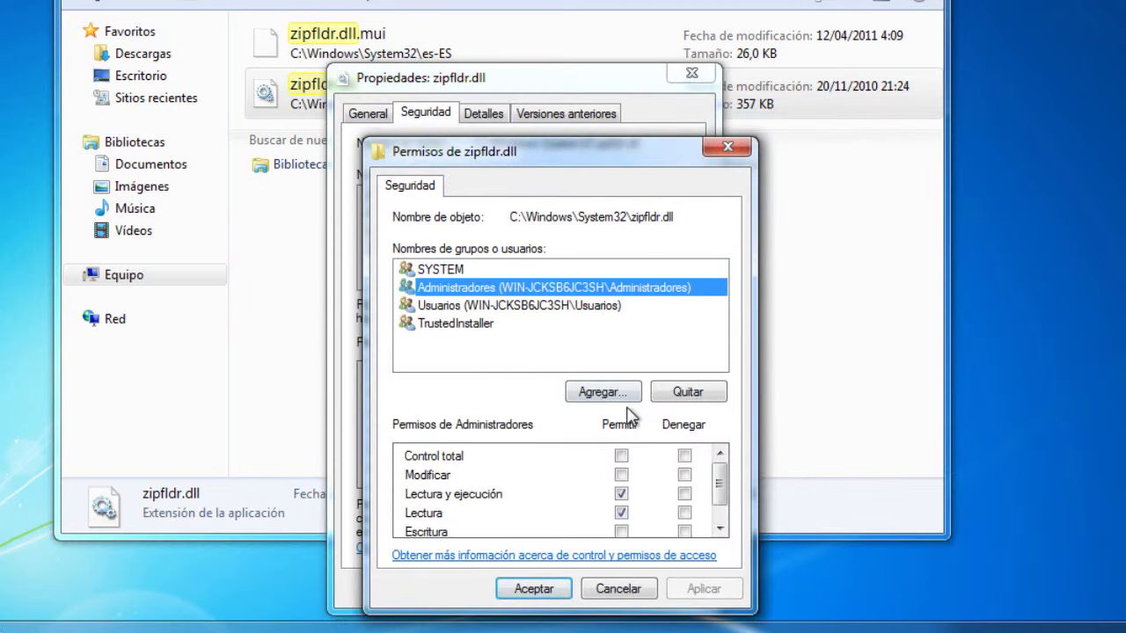
pyautogui.click(621, 456)
pyautogui.click(692, 589)
pyautogui.click(590, 344)
pyautogui.click(527, 589)
pyautogui.click(502, 590)
# Search System32 for authui.dll, open the properties of the file located directly in C:\Windows\System32 and accept its security settings.
pyautogui.click(531, 105)
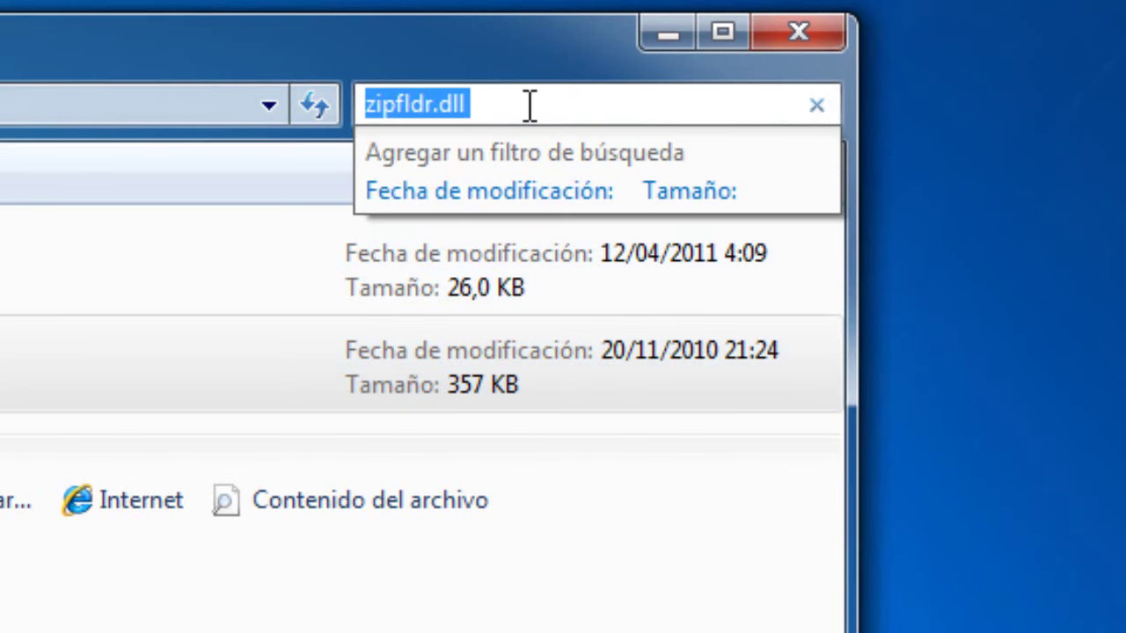
pyautogui.write('auth')
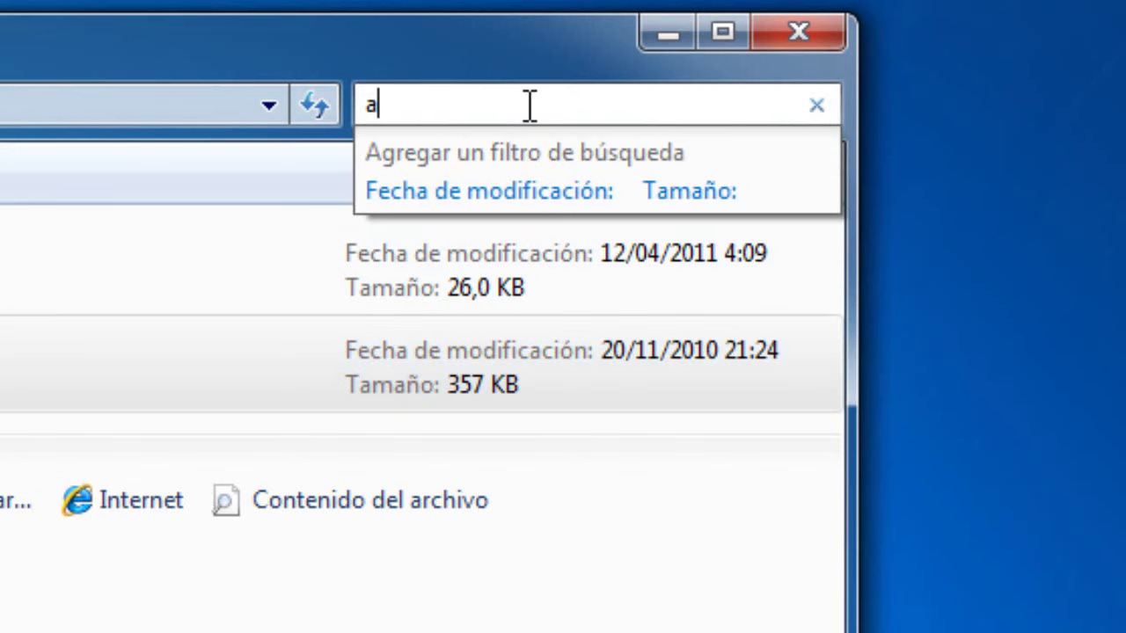
pyautogui.write('ui.dll')
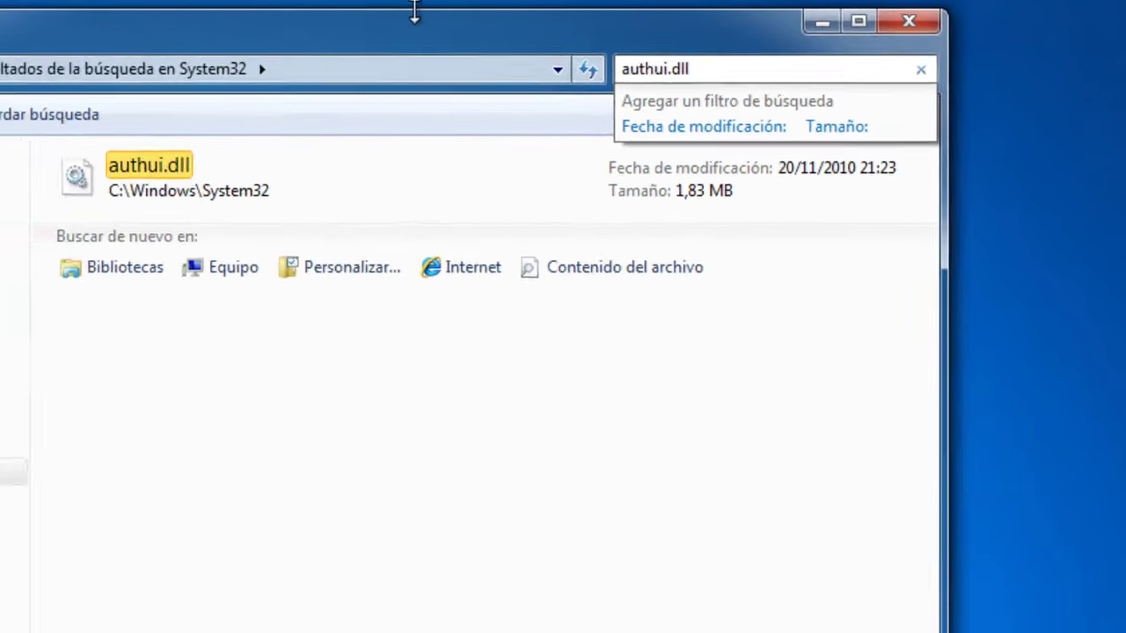
pyautogui.click(372, 204)
pyautogui.rightClick(370, 203)
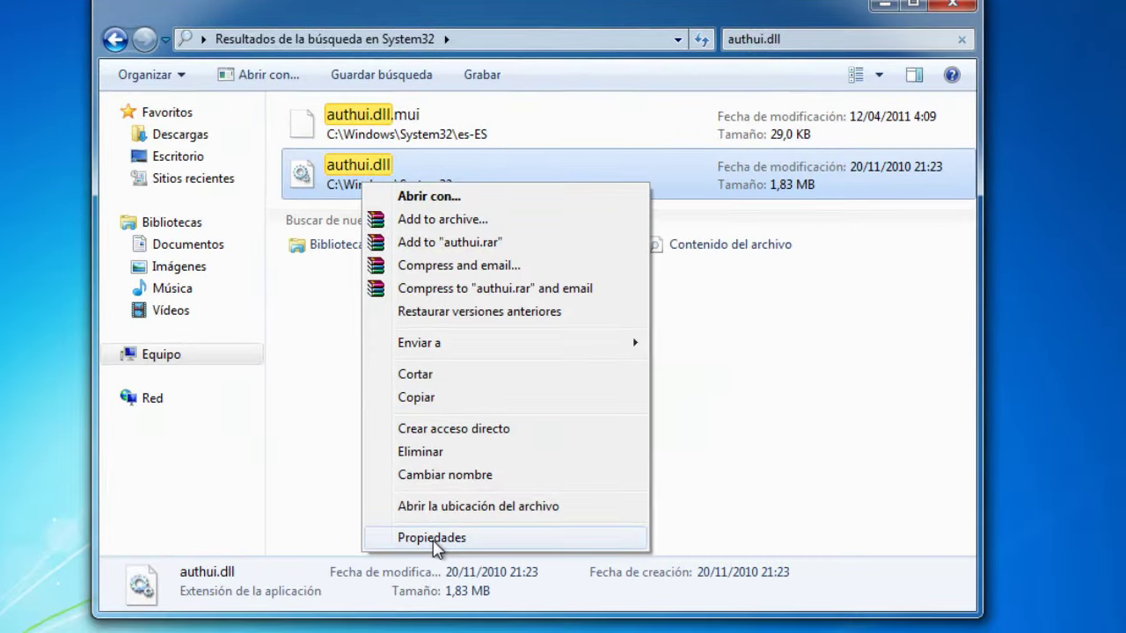
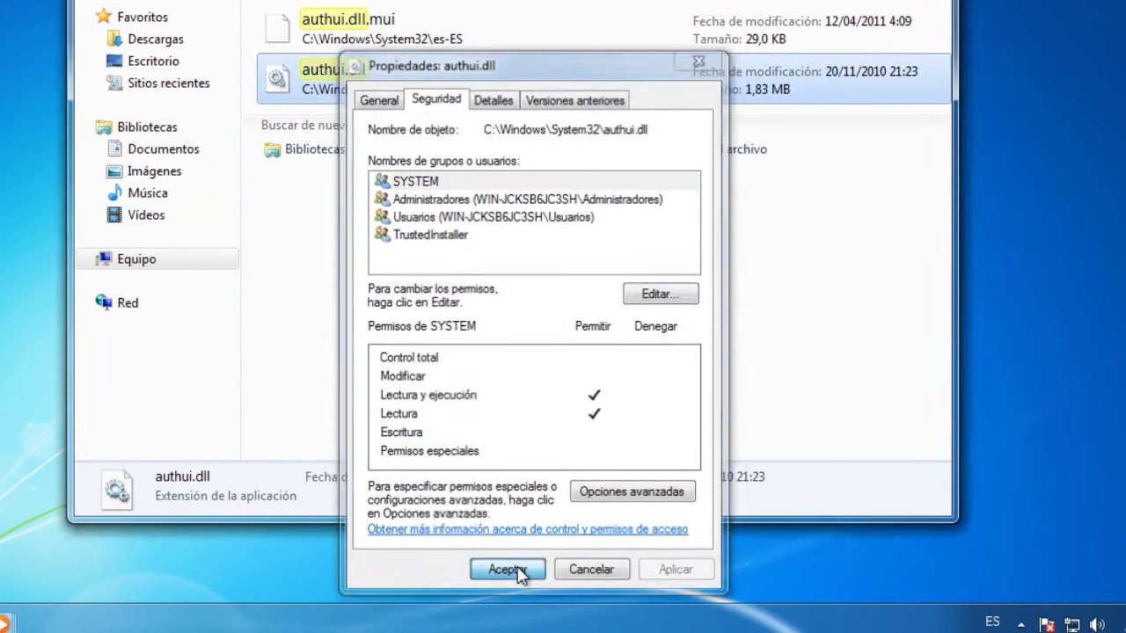
pyautogui.click(514, 571)
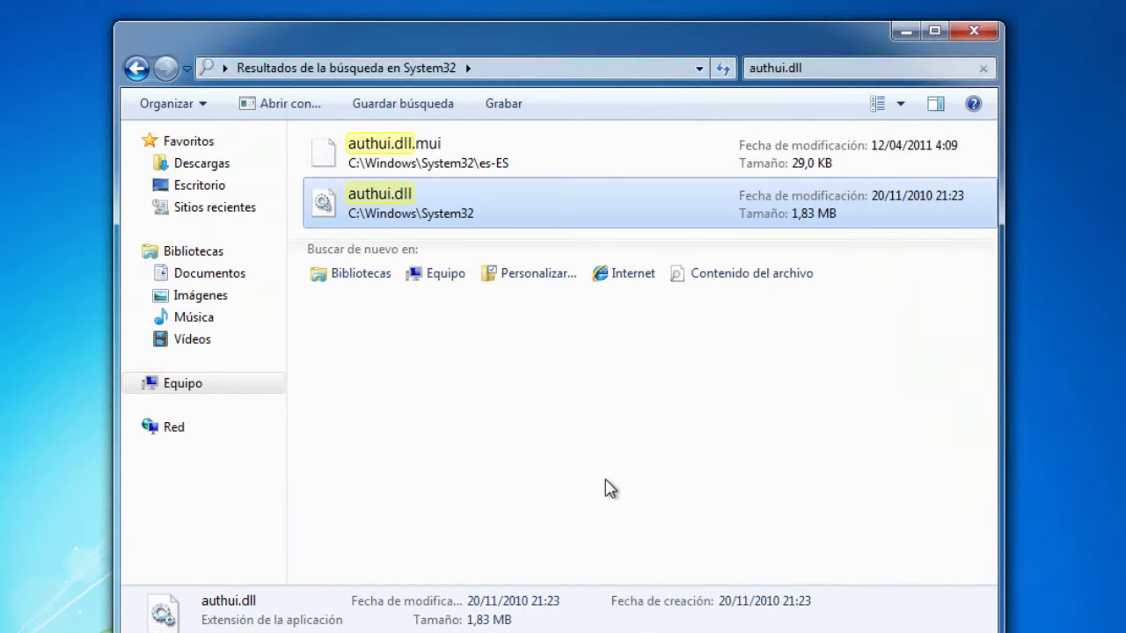
# Return to the C:\Windows folder and open the SysWOW64 folder.
pyautogui.click(137, 68)
pyautogui.click(137, 69)
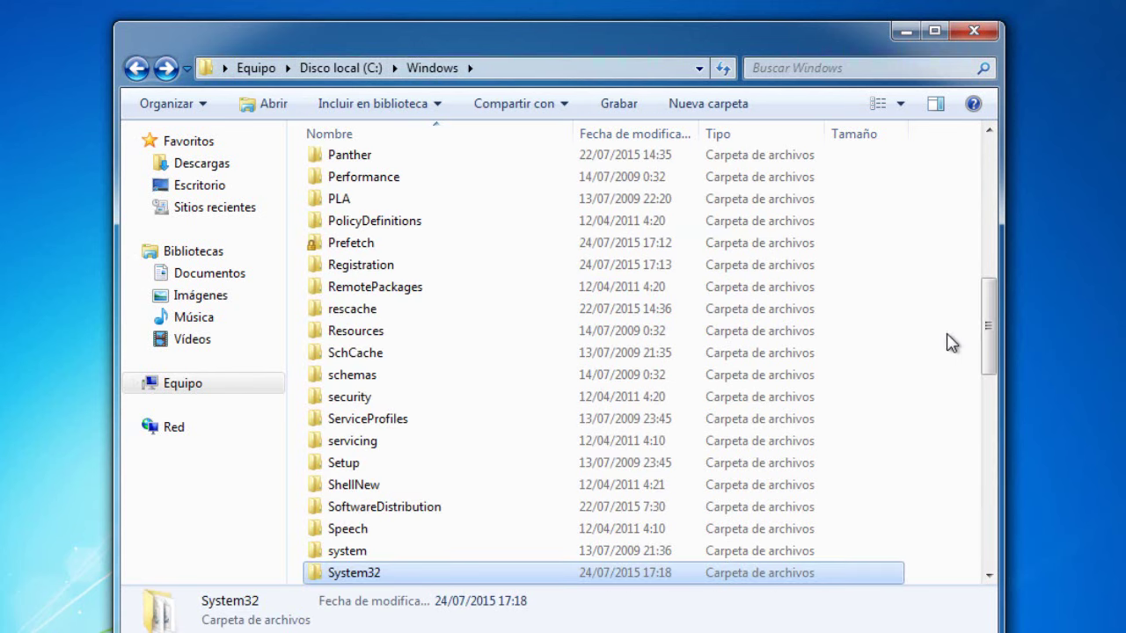
pyautogui.moveTo(989, 324); pyautogui.dragTo(986, 362)
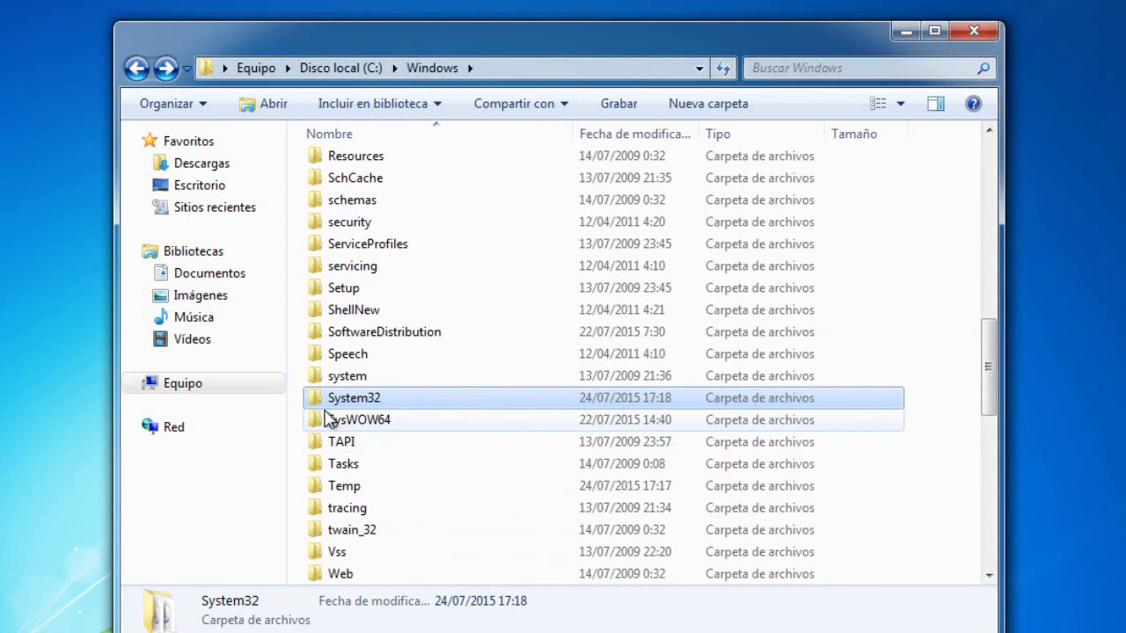
pyautogui.moveTo(350, 429)
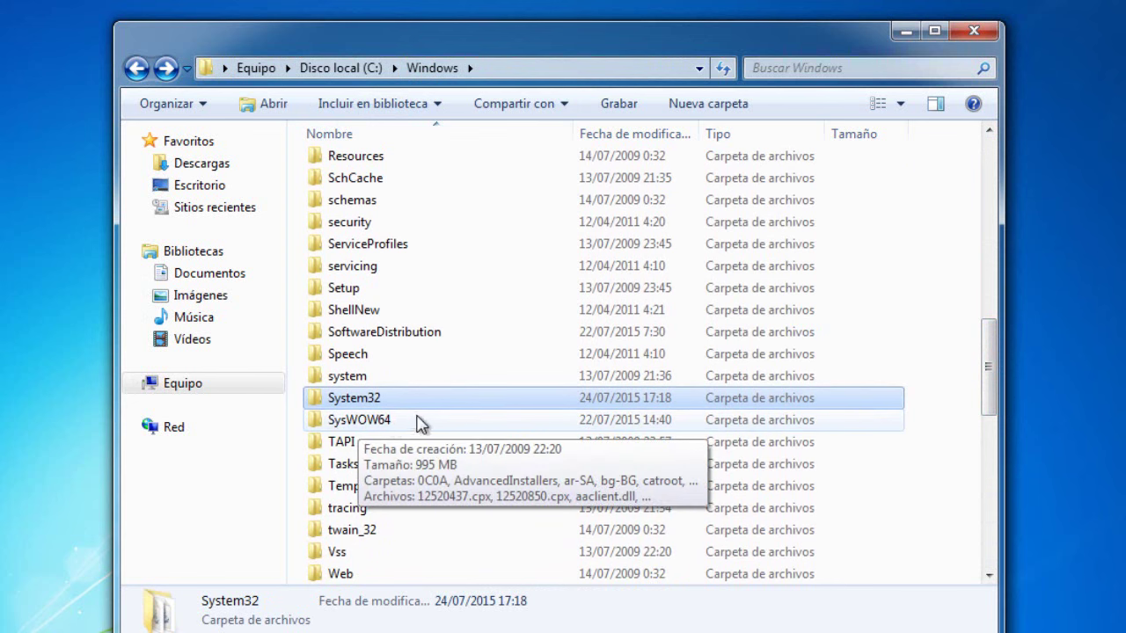
pyautogui.click(384, 422)
pyautogui.moveTo(371, 426)
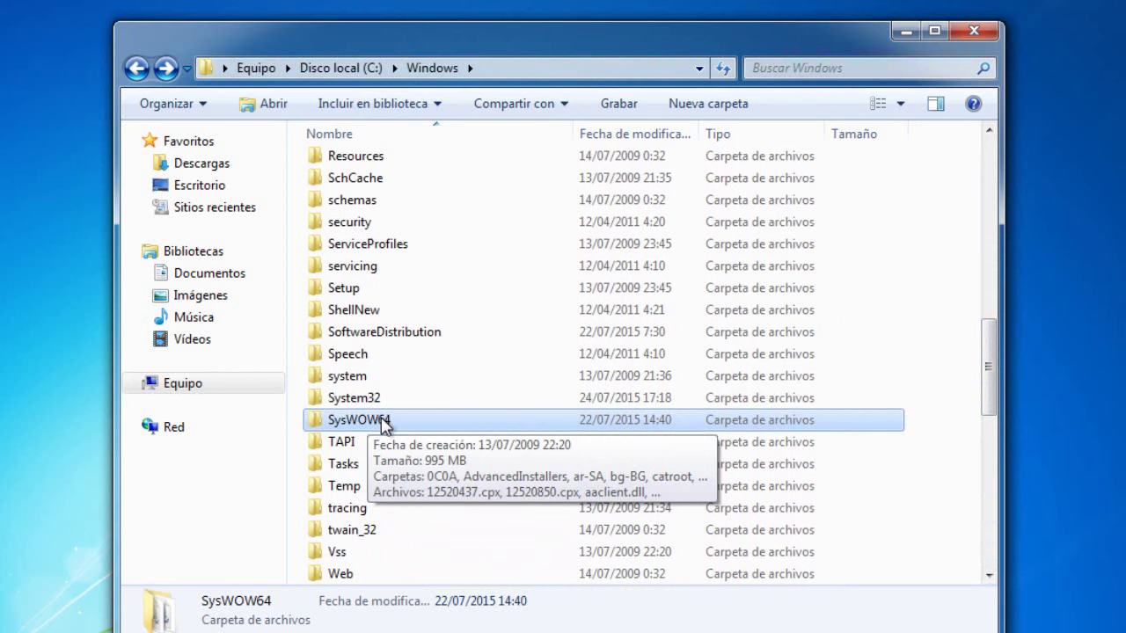
pyautogui.doubleClick(383, 425)
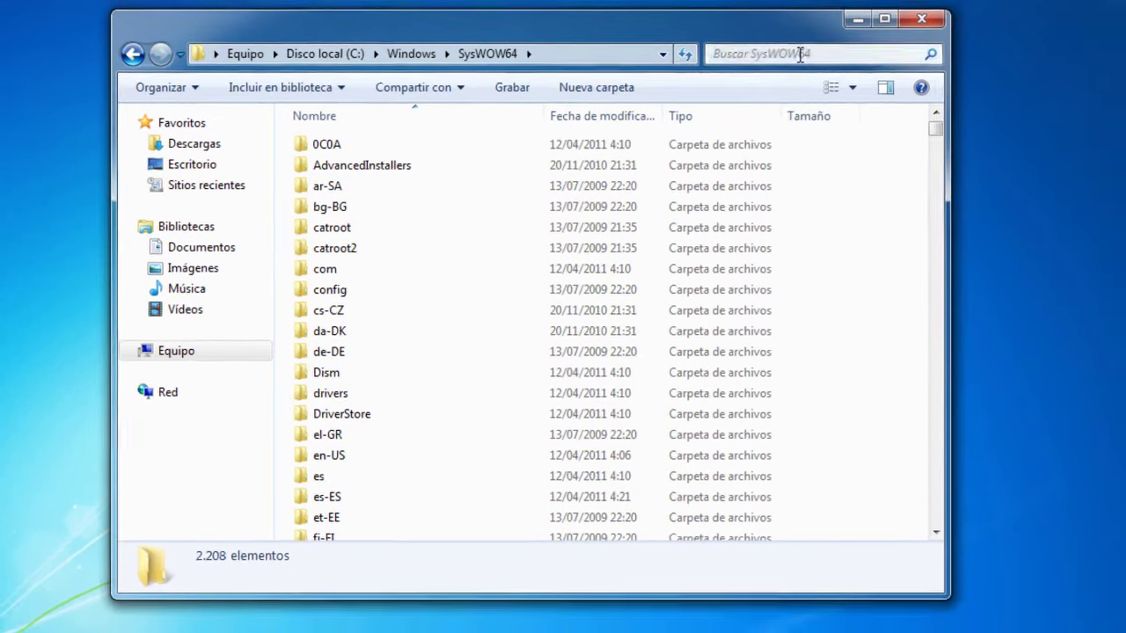
# Search SysWOW64 for authui.dll and bring up the options for the file located directly in C:\Windows\SysWOW64.
pyautogui.click(870, 68)
pyautogui.click(828, 99)
pyautogui.rightClick(352, 193)
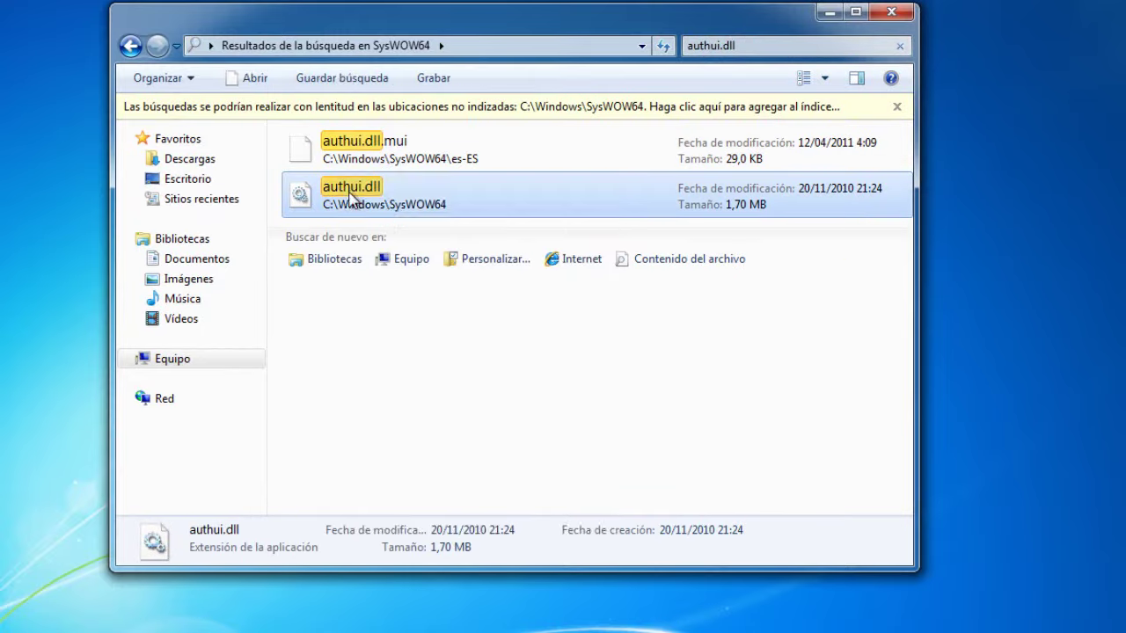
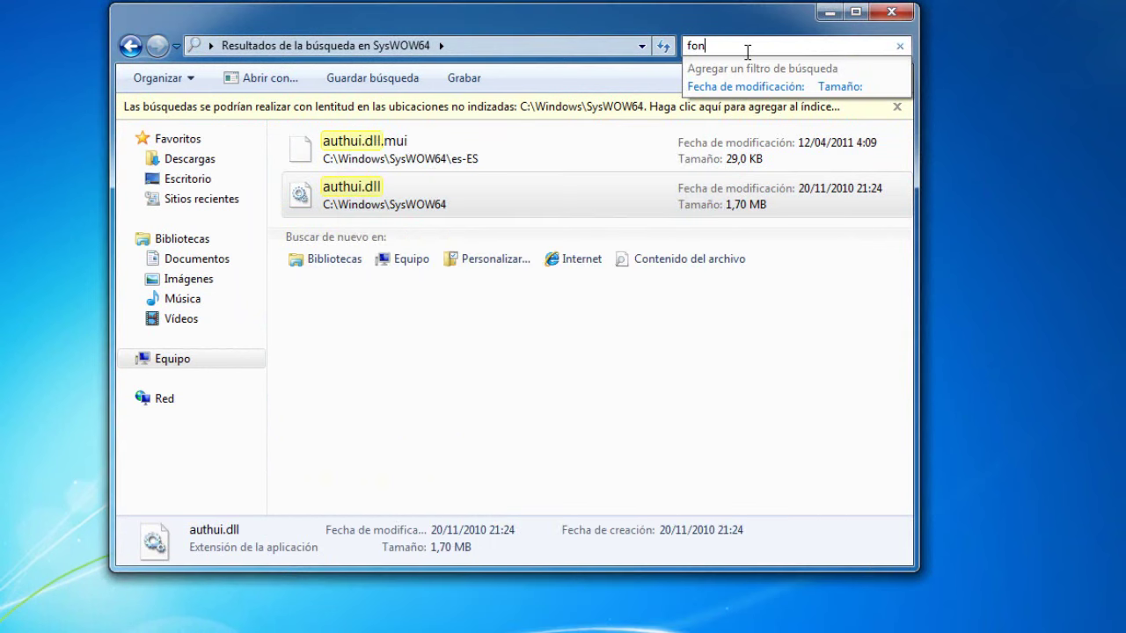
# Search SysWOW64 for fontext.dll and open the security properties of the file located directly in C:\Windows\SysWOW64.
pyautogui.write('text.dll')
pyautogui.click(343, 204)
pyautogui.rightClick(343, 204)
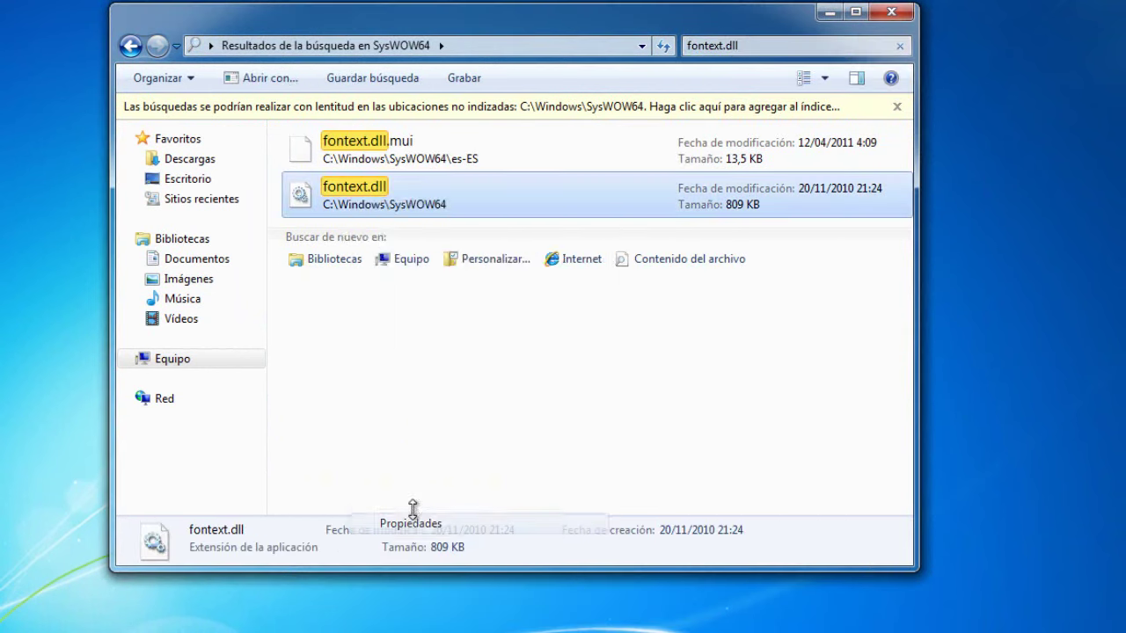
pyautogui.click(411, 523)
pyautogui.click(437, 186)
# Change the owner of SysWOW64's fontext.dll to the Administradores group and accept the advanced security settings.
pyautogui.click(605, 545)
pyautogui.click(527, 227)
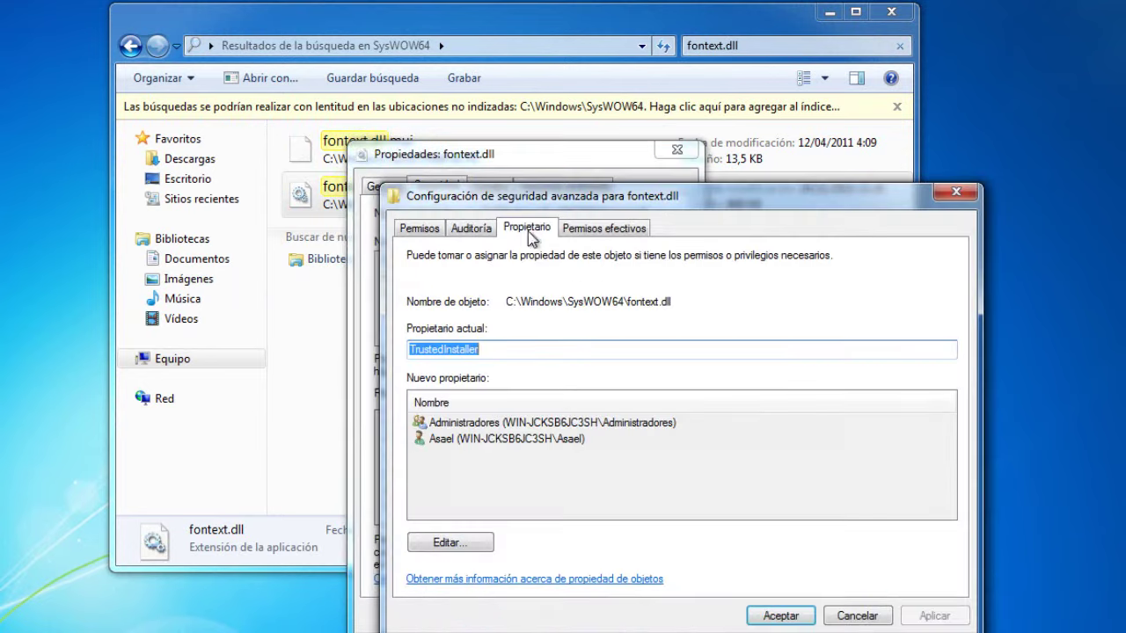
pyautogui.click(450, 543)
pyautogui.click(603, 492)
pyautogui.click(934, 615)
pyautogui.click(641, 382)
pyautogui.click(761, 613)
# Allow the Administradores group full control (Control total) of SysWOW64's fontext.dll, accept the permission change and close the file's properties.
pyautogui.click(644, 363)
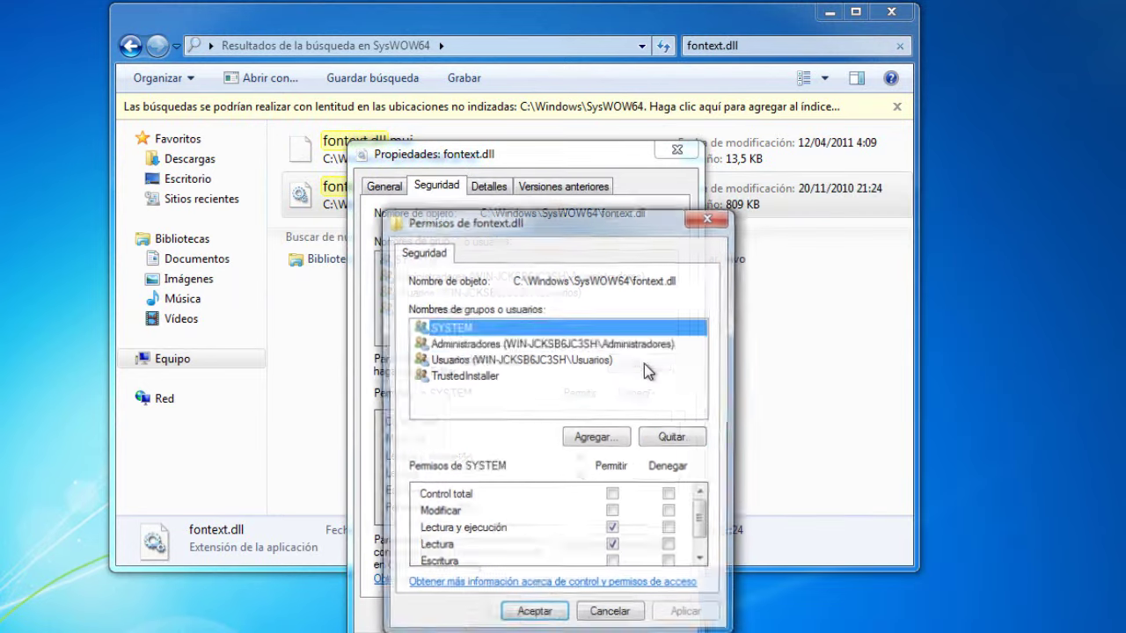
pyautogui.click(642, 344)
pyautogui.click(612, 493)
pyautogui.click(535, 610)
pyautogui.press('Return')
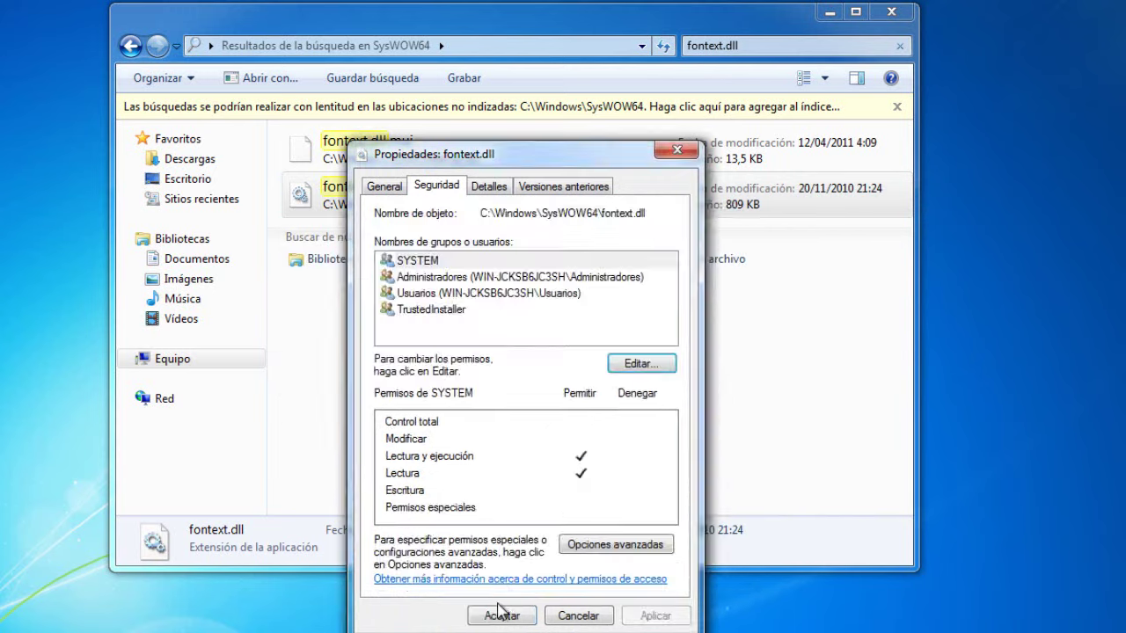
pyautogui.click(500, 615)
# Search SysWOW64 for zipfldr.dll and open the advanced ownership settings of the file located directly in C:\Windows\SysWOW64.
pyautogui.click(761, 46)
pyautogui.write('z')
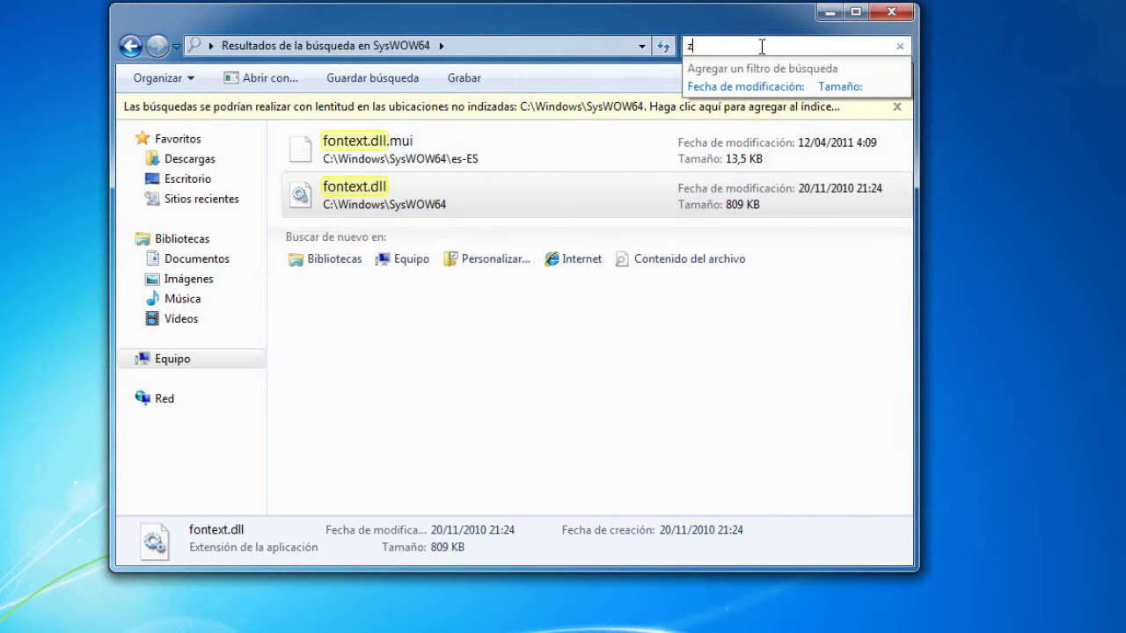
pyautogui.write('ipfldr.dll')
pyautogui.click(352, 188)
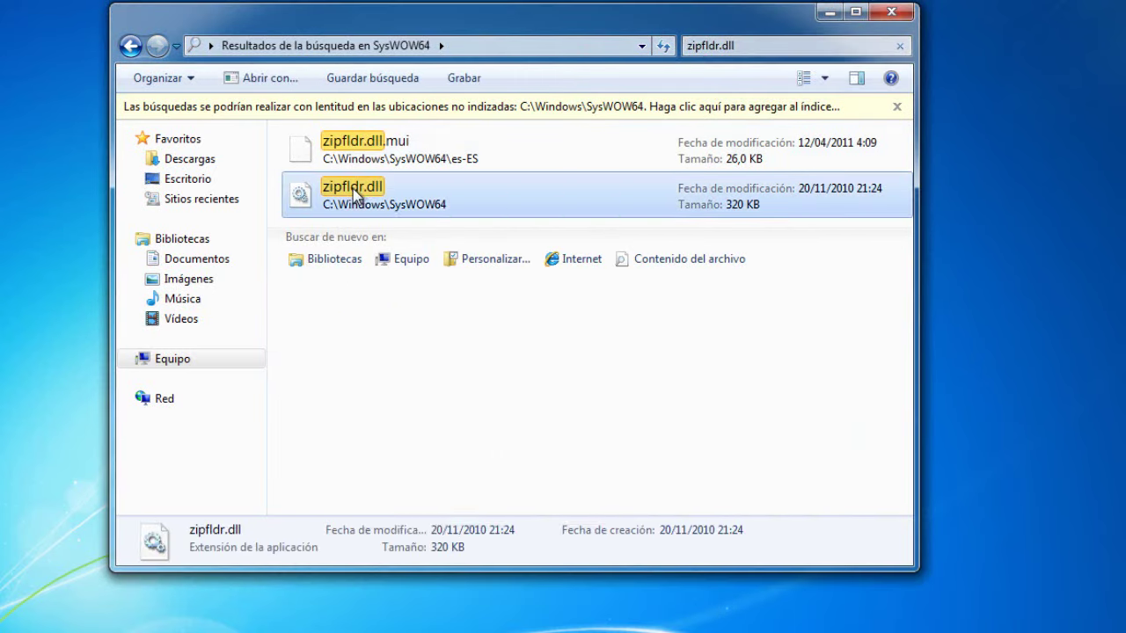
pyautogui.rightClick(353, 188)
pyautogui.click(413, 463)
pyautogui.click(618, 612)
pyautogui.click(532, 227)
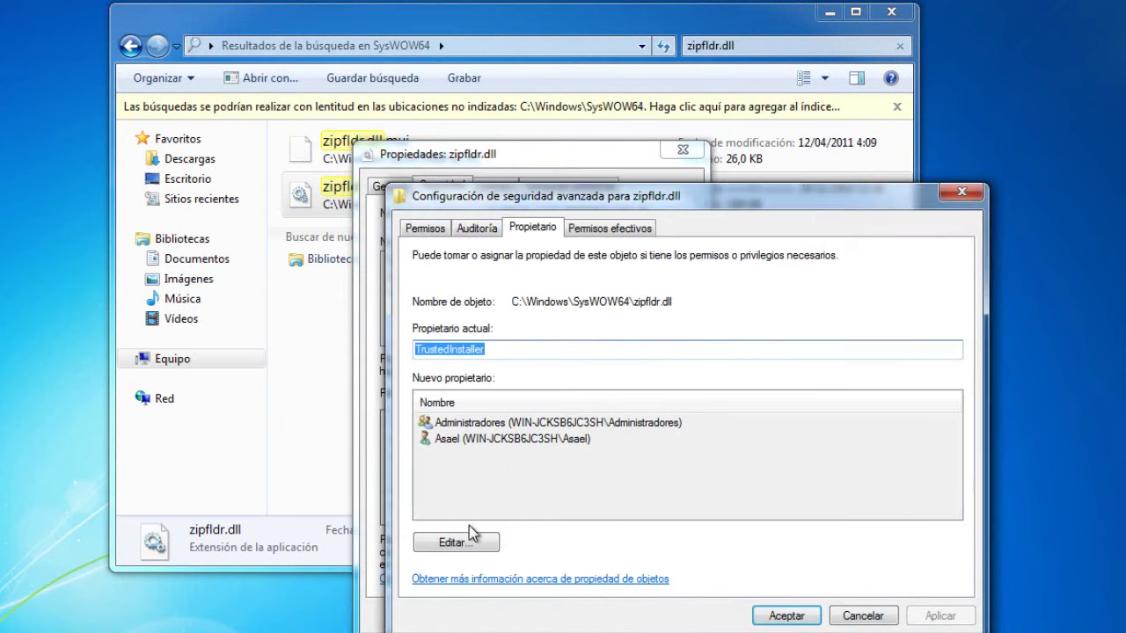
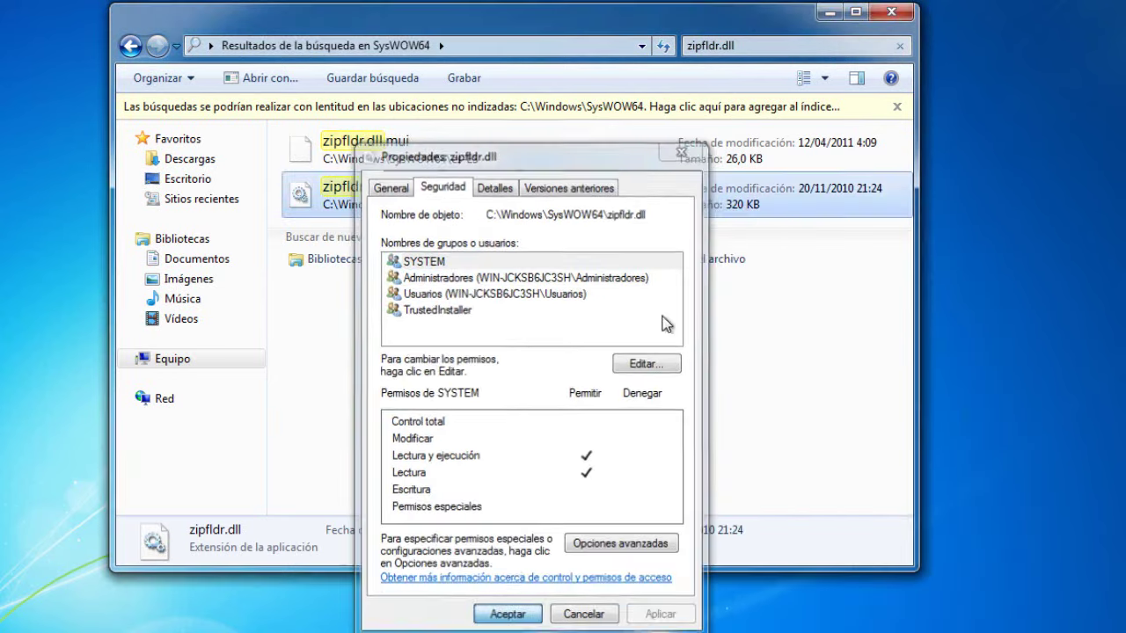
# Search SysWOW64 for imageres.dll and open the advanced security settings of the file located directly in C:\Windows\SysWOW64.
pyautogui.click(773, 45)
pyautogui.write('imageres.dll')
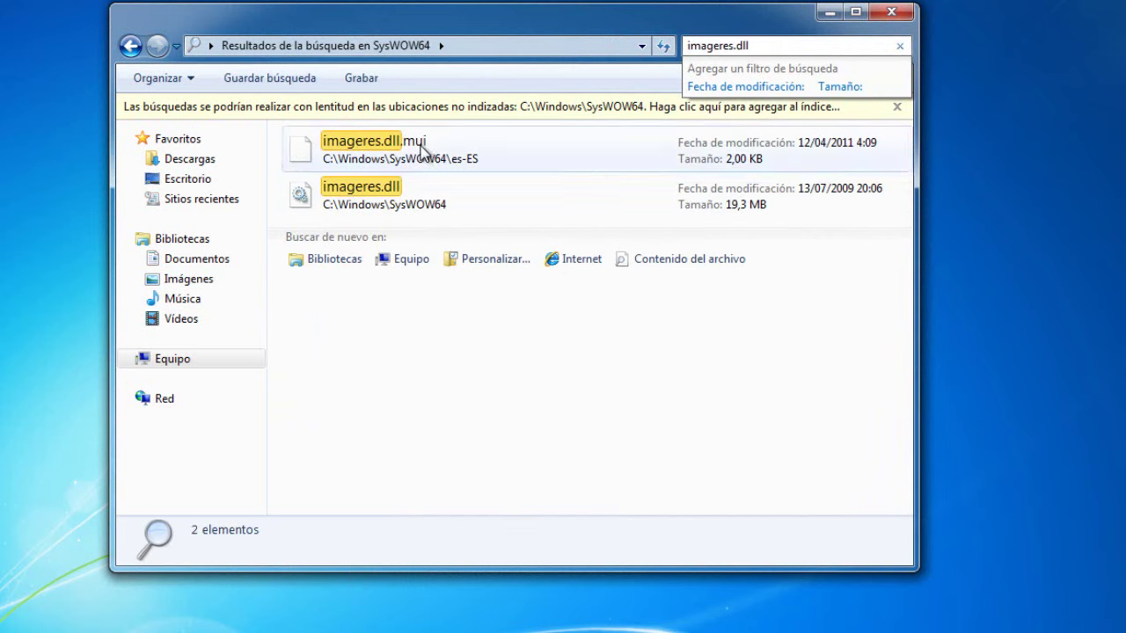
pyautogui.rightClick(442, 195)
pyautogui.click(519, 520)
pyautogui.click(514, 189)
pyautogui.click(695, 543)
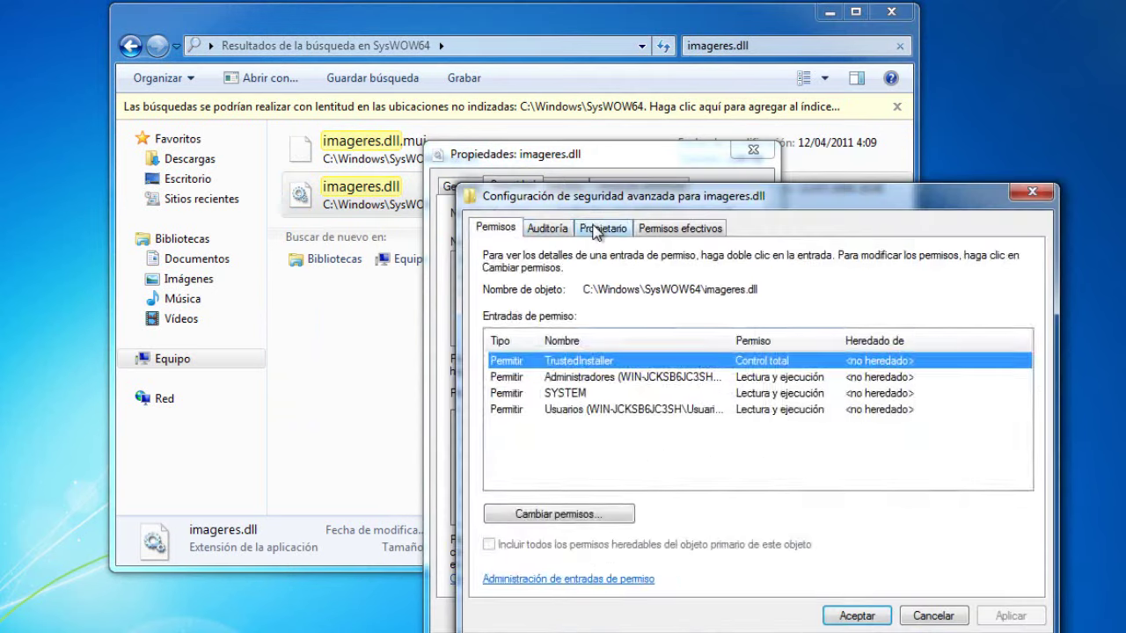
# Change the owner of SysWOW64's imageres.dll to the Administradores group and accept the advanced security settings.
pyautogui.click(598, 226)
pyautogui.click(523, 540)
pyautogui.click(616, 422)
pyautogui.click(889, 615)
pyautogui.click(689, 377)
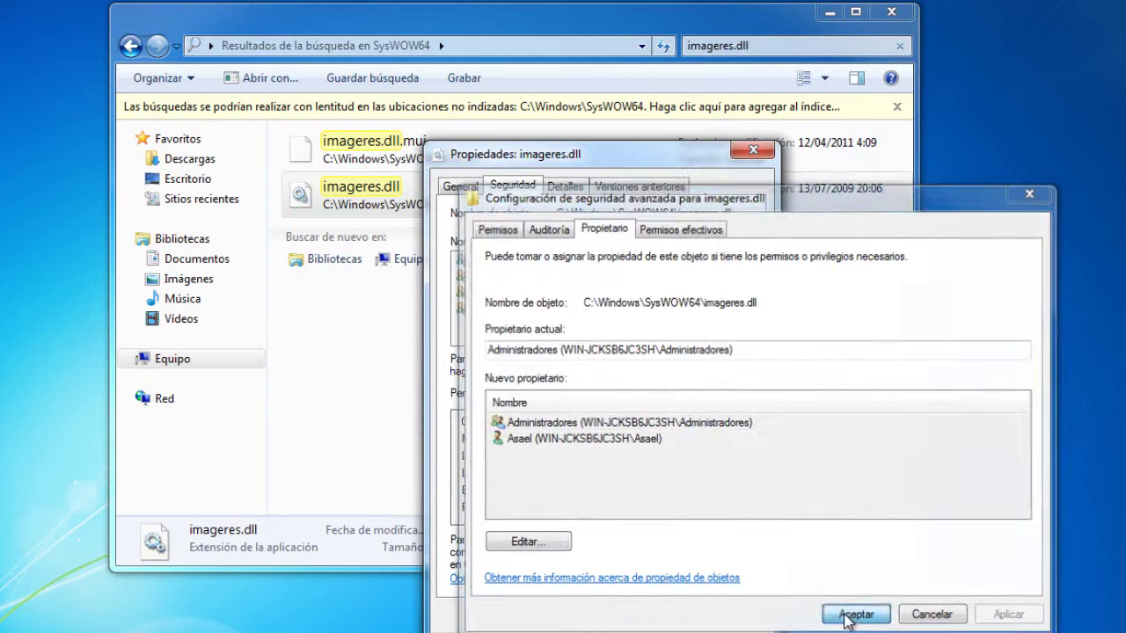
pyautogui.click(857, 613)
# Allow the Administradores group full control (Control total) of SysWOW64's imageres.dll, accept the permission change and close the file's properties.
pyautogui.click(714, 367)
pyautogui.click(650, 344)
pyautogui.click(688, 495)
pyautogui.click(610, 616)
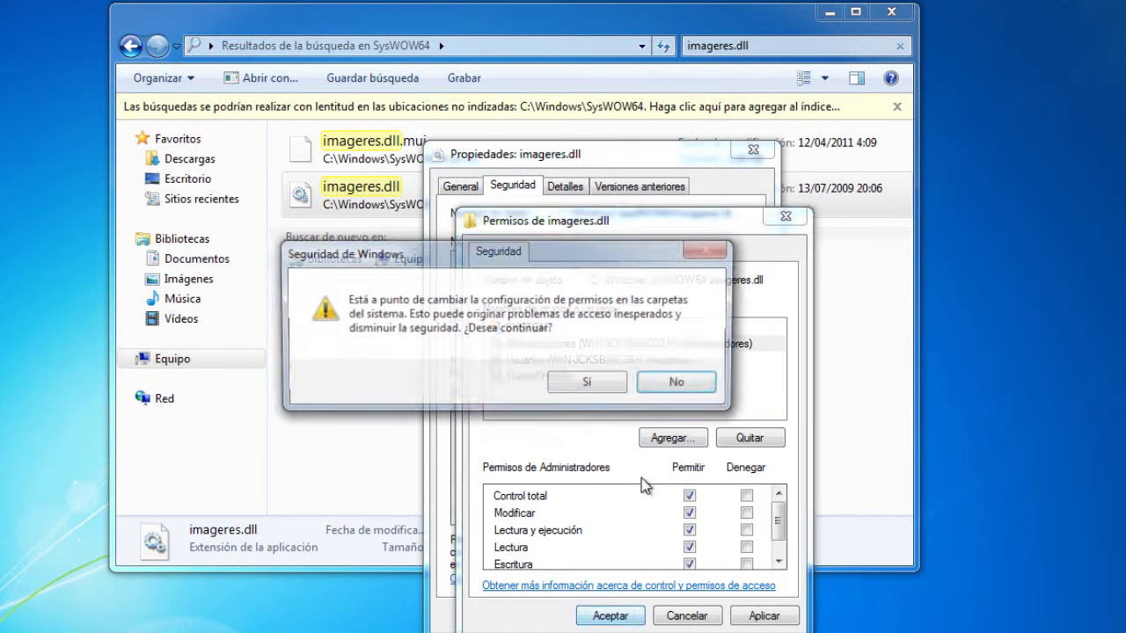
pyautogui.click(583, 379)
pyautogui.click(583, 613)
# Search SysWOW64 for imagesp1.dll and open the advanced security settings of the file located directly in C:\Windows\SysWOW64.
pyautogui.click(766, 48)
pyautogui.write('imagesp')
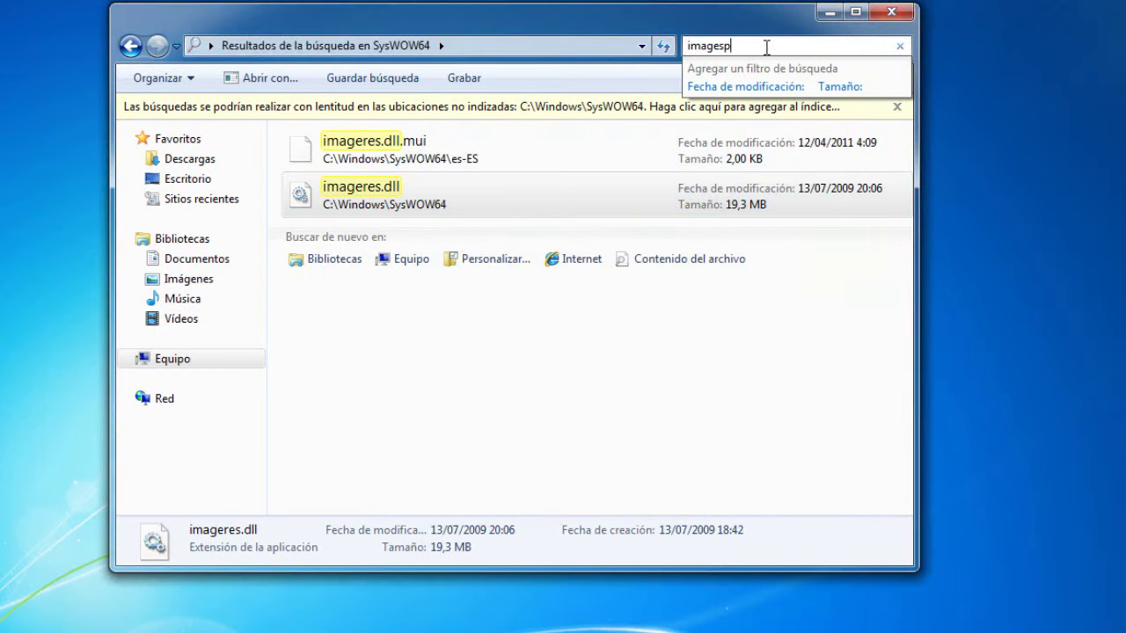
pyautogui.write('1.dll')
pyautogui.rightClick(382, 192)
pyautogui.click(466, 480)
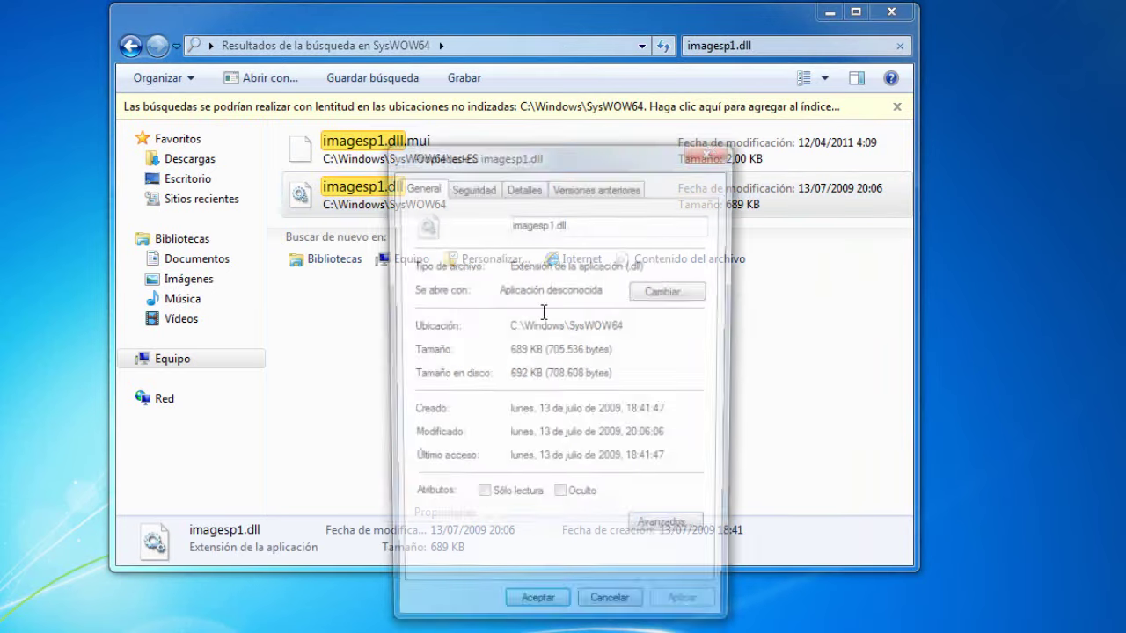
pyautogui.click(651, 546)
# Change the owner of SysWOW64's imagesp1.dll to the Administradores group and accept the advanced security settings.
pyautogui.click(561, 228)
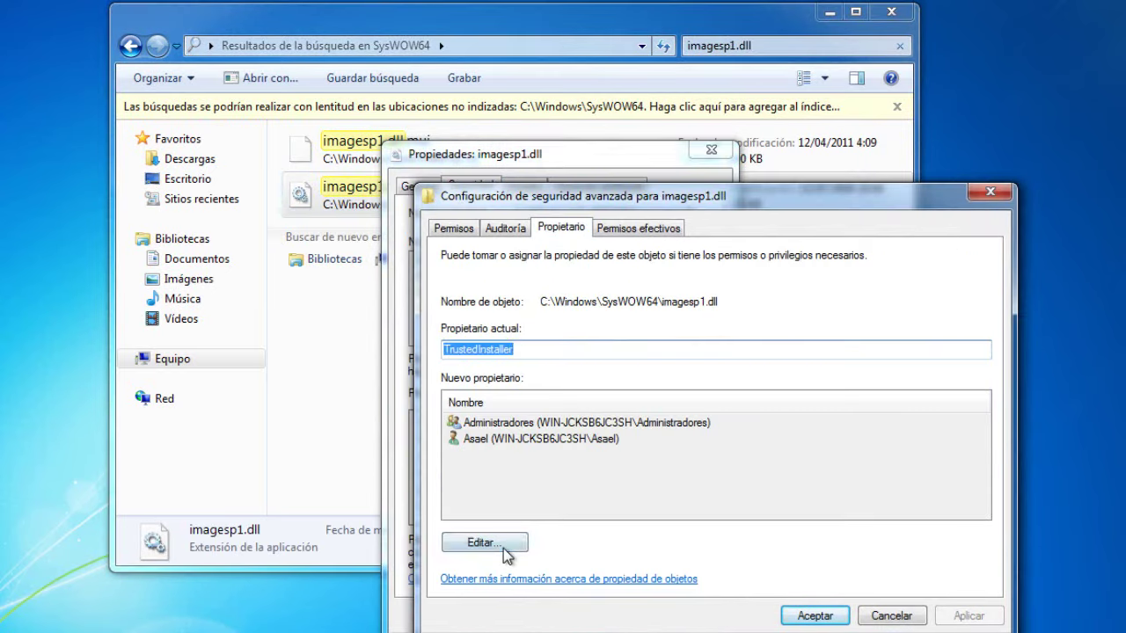
pyautogui.click(500, 543)
pyautogui.click(607, 427)
pyautogui.press('Return')
pyautogui.press('Return')
pyautogui.click(818, 614)
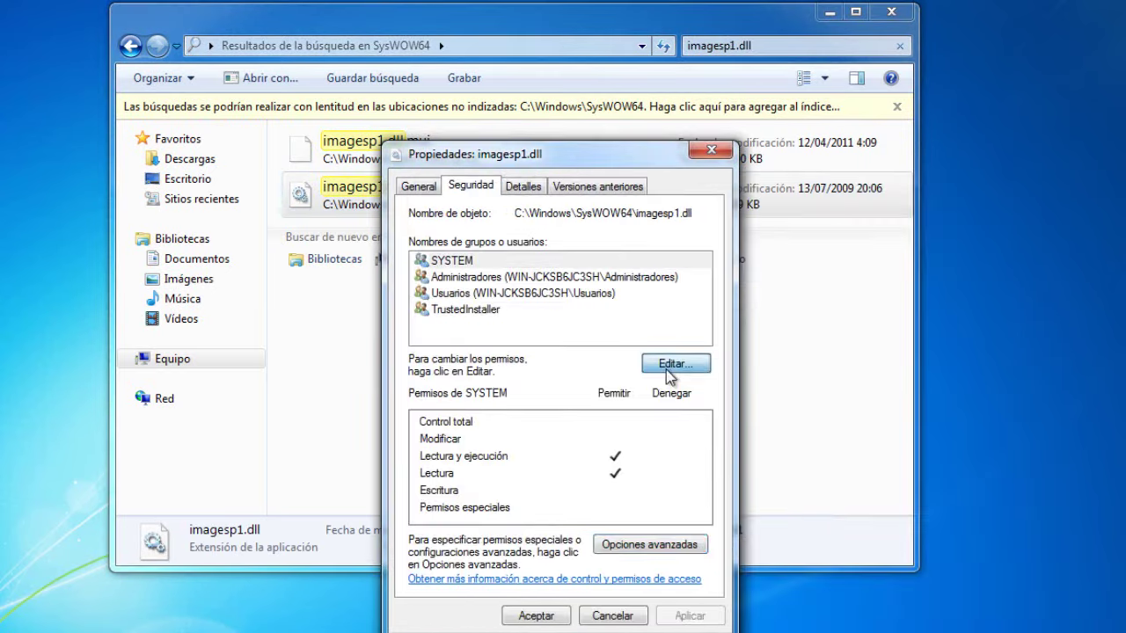
# Allow the Administradores group full control (Control total) of SysWOW64's imagesp1.dll, accept the permission change and close the file's properties.
pyautogui.click(666, 365)
pyautogui.click(643, 353)
pyautogui.click(654, 496)
pyautogui.click(568, 616)
pyautogui.click(588, 383)
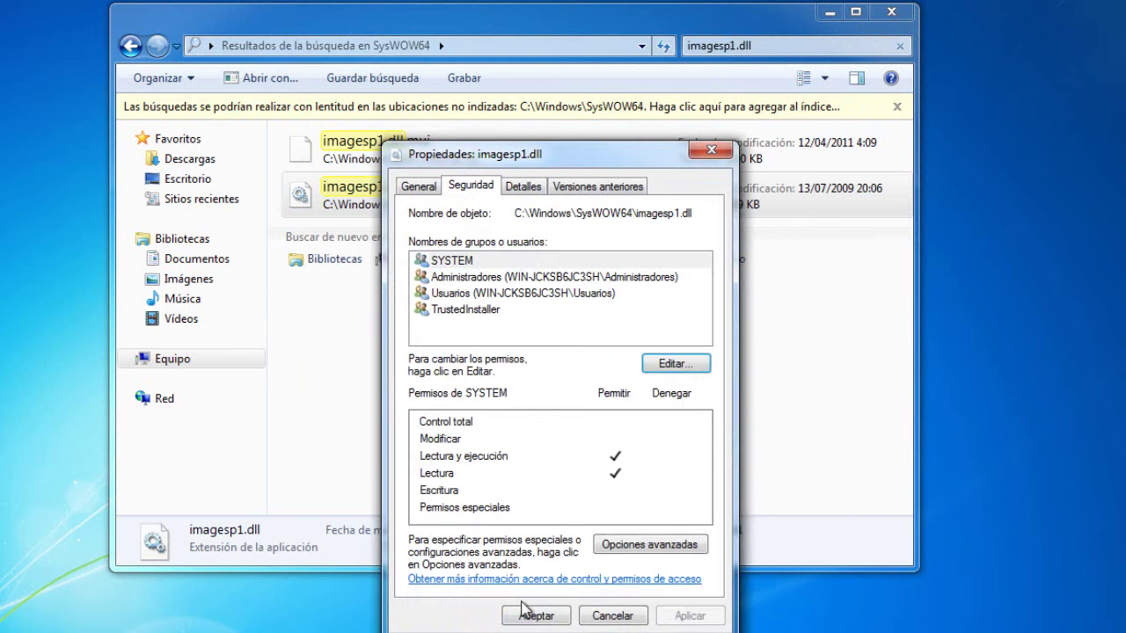
pyautogui.click(738, 363)
pyautogui.click(580, 344)
pyautogui.click(568, 613)
pyautogui.press('Return')
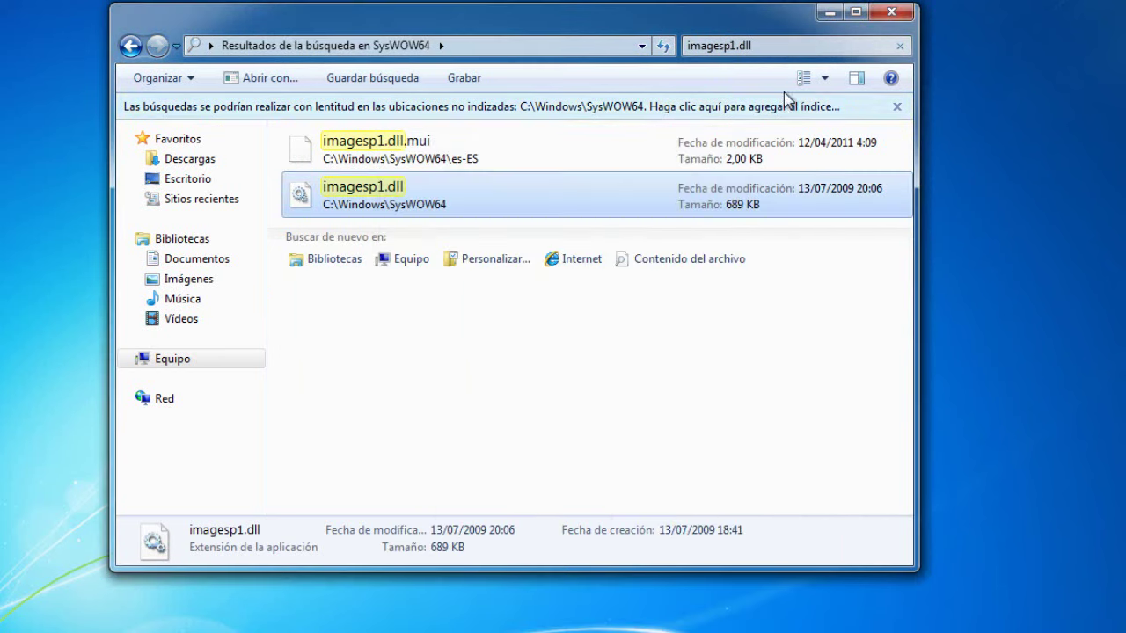
# Search SysWOW64 for shell32.dll and open the security properties of the file located directly in C:\Windows\SysWOW64.
pyautogui.click(788, 49)
pyautogui.write('shell32.dll')
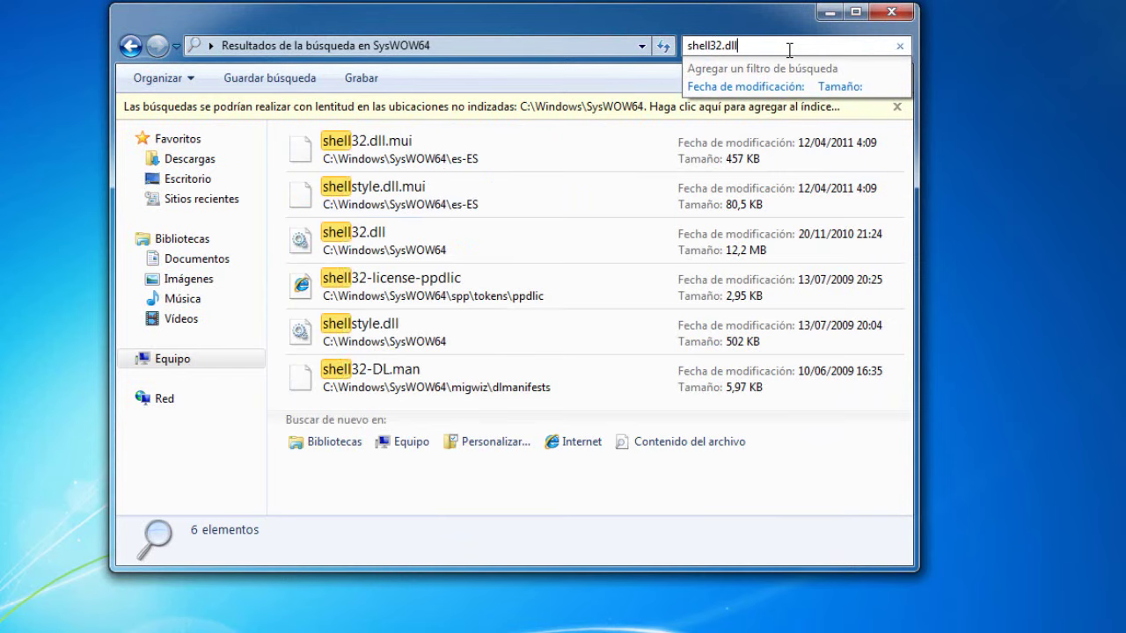
pyautogui.press('Return')
pyautogui.rightClick(389, 193)
pyautogui.click(433, 513)
pyautogui.click(494, 186)
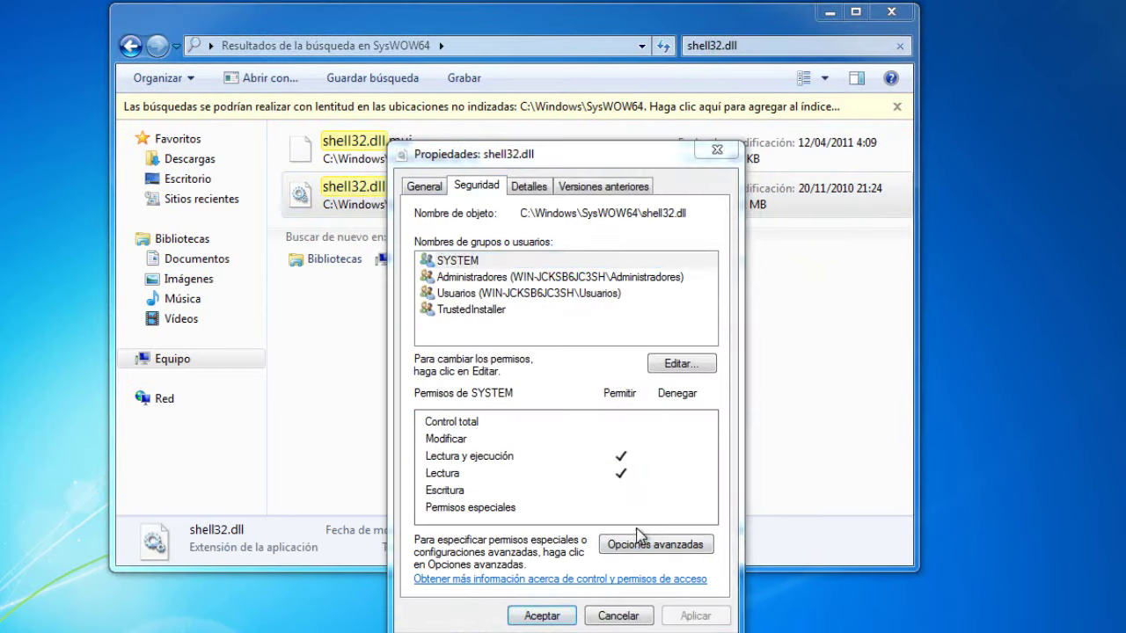
# Change the owner of SysWOW64's shell32.dll to the Administradores group.
pyautogui.click(657, 540)
pyautogui.click(568, 224)
pyautogui.click(488, 539)
pyautogui.click(853, 616)
pyautogui.click(648, 372)
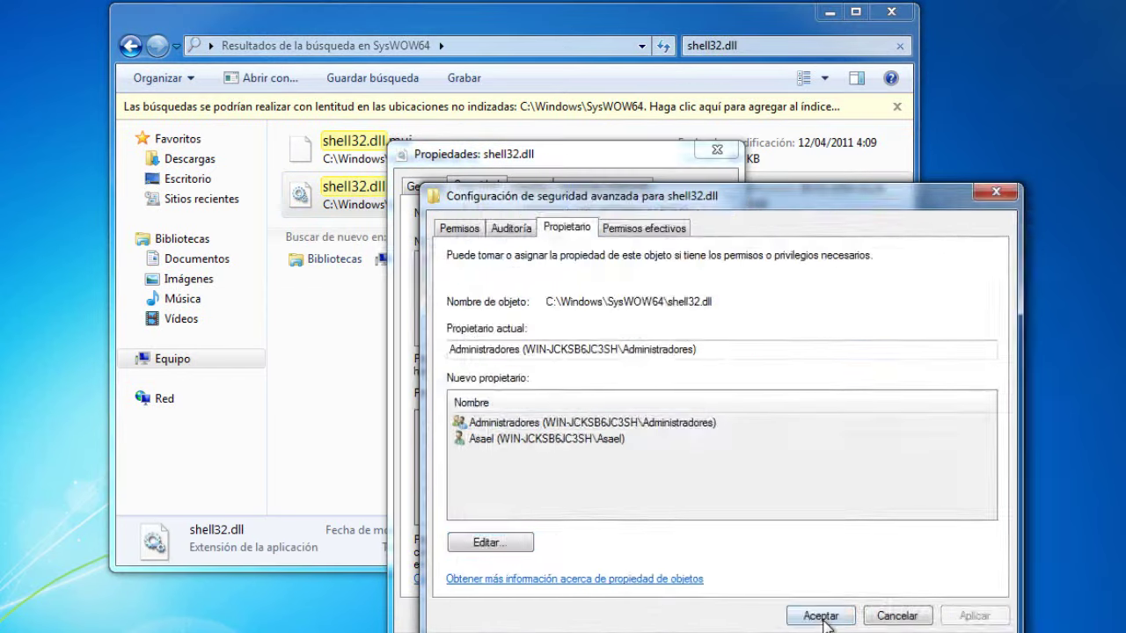
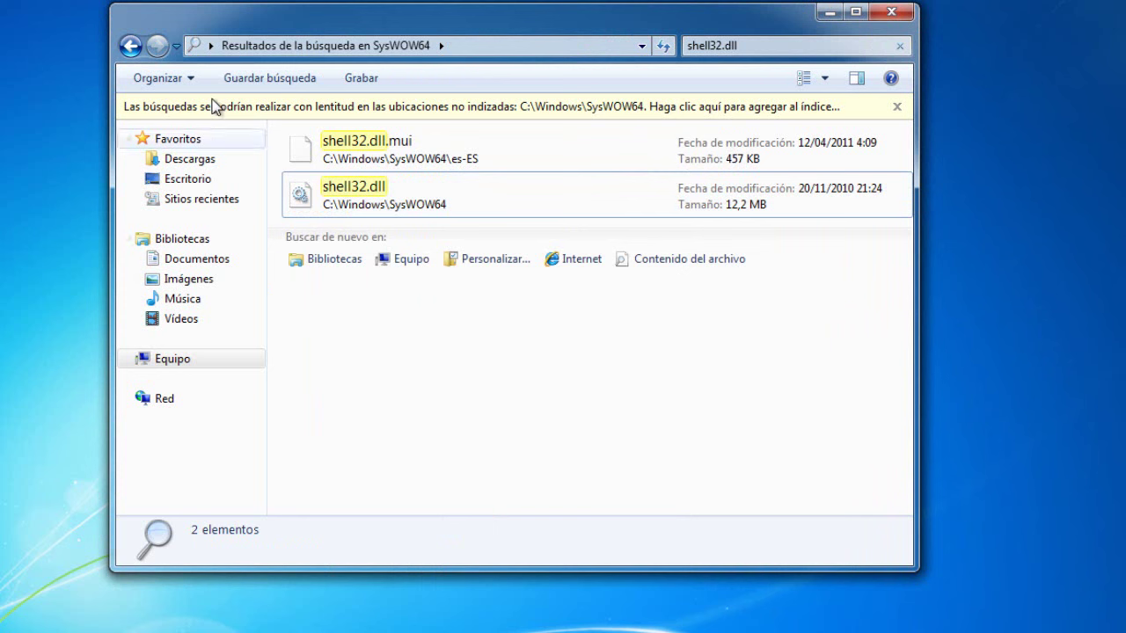
# Return from the SysWOW64 search results to the Windows folder and close the file window.
pyautogui.click(132, 47)
pyautogui.click(130, 48)
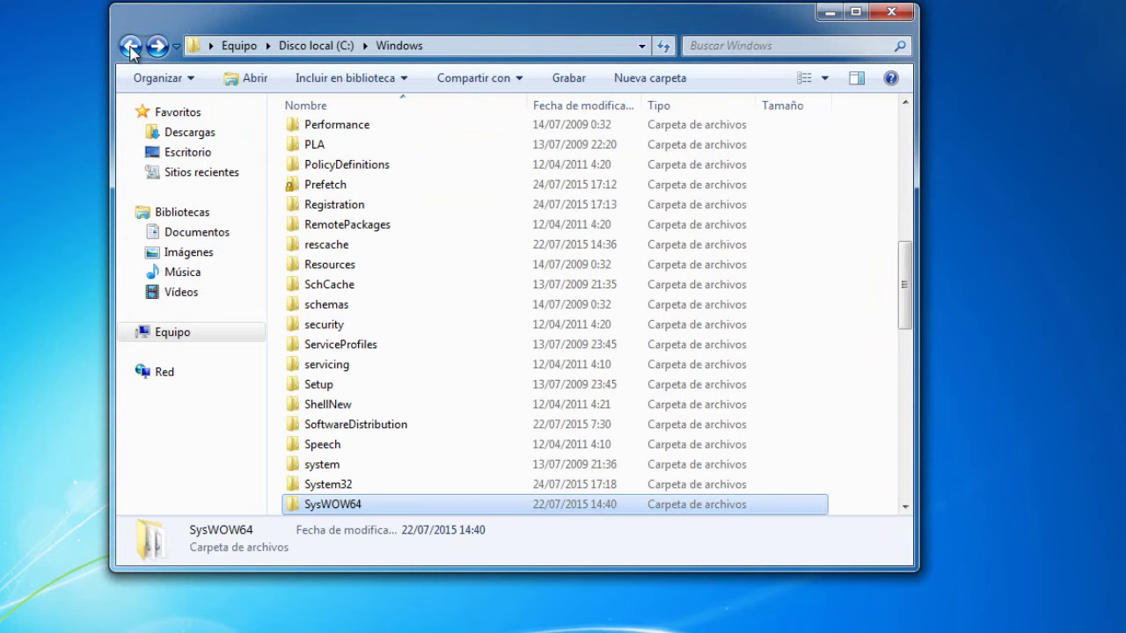
pyautogui.moveTo(426, 25); pyautogui.dragTo(447, 22)
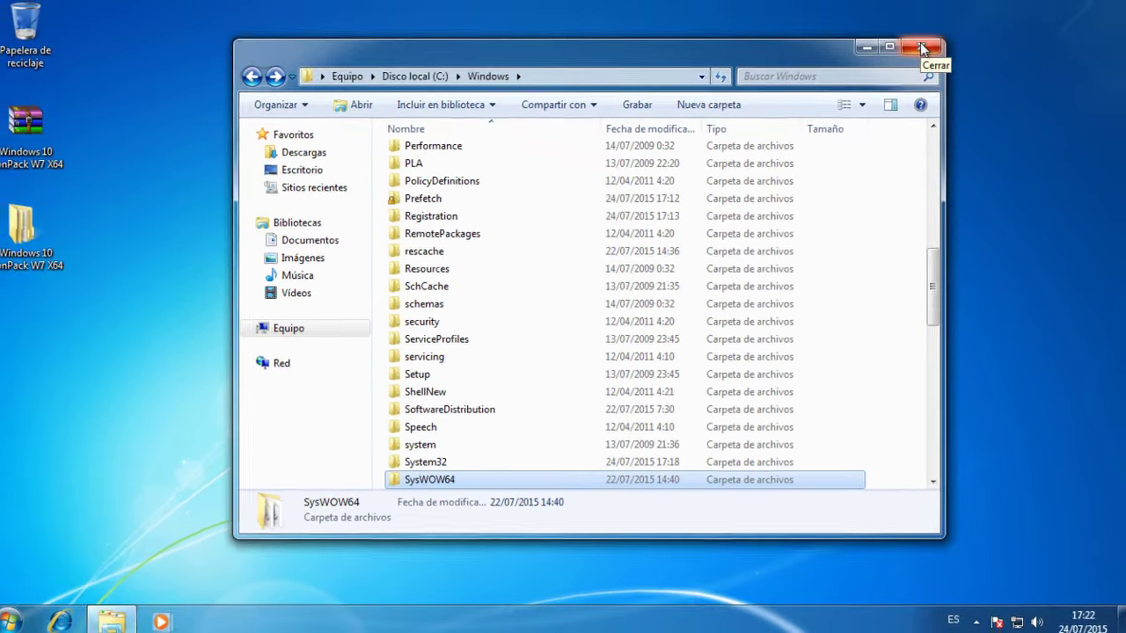
pyautogui.click(914, 11)
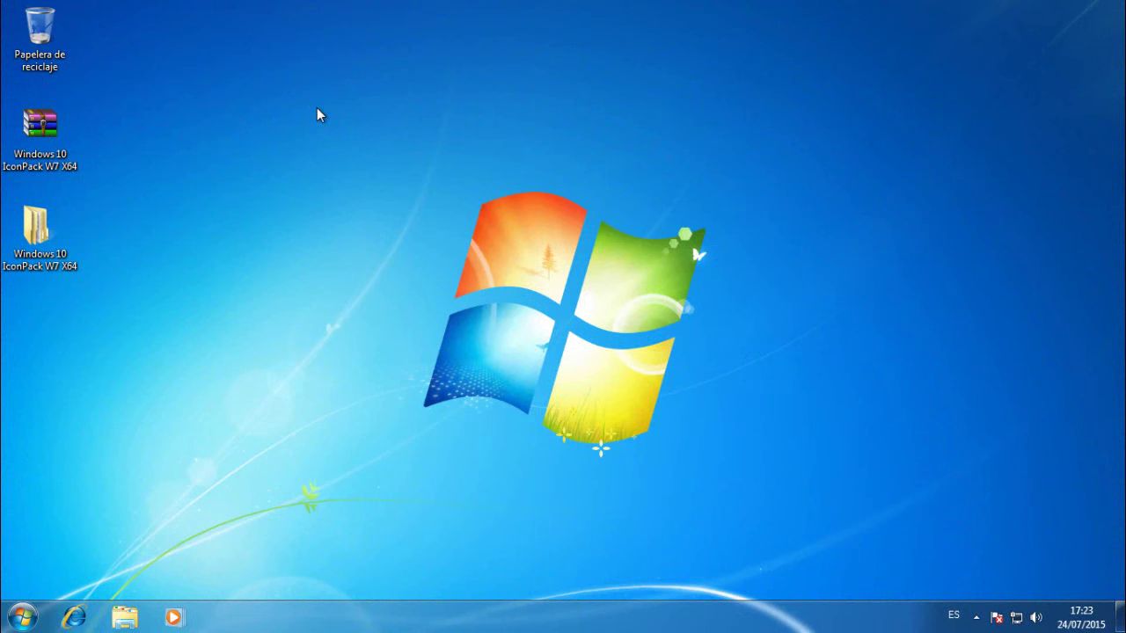
# Open the Windows 10 IconPack W7 X64 folder on the desktop and the subfolder of the same name inside it.
pyautogui.doubleClick(48, 246)
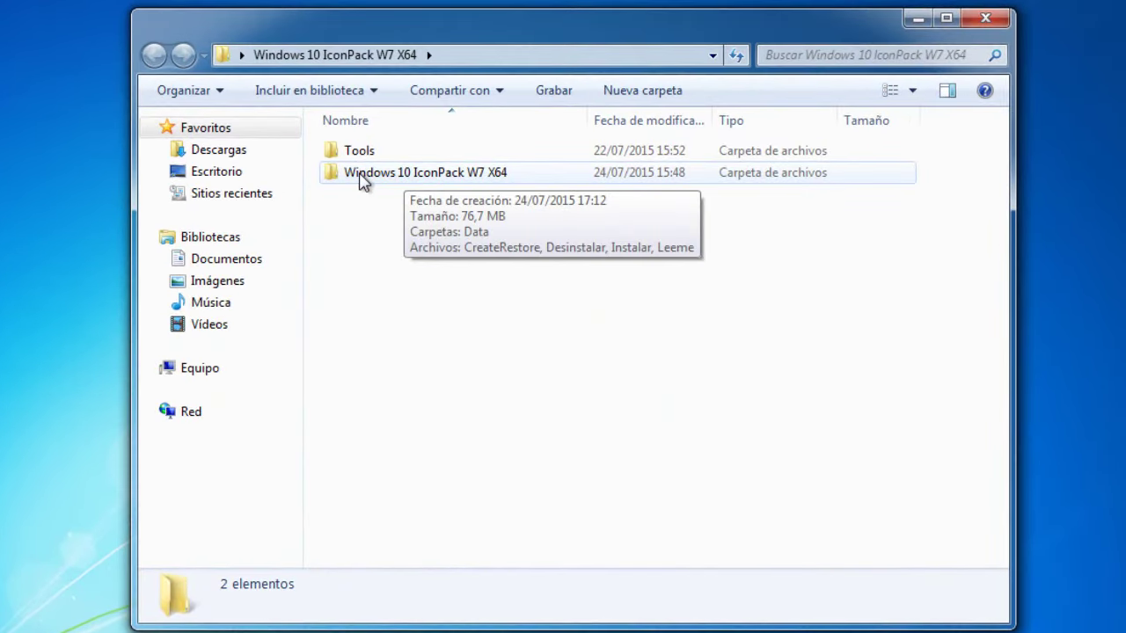
pyautogui.doubleClick(362, 174)
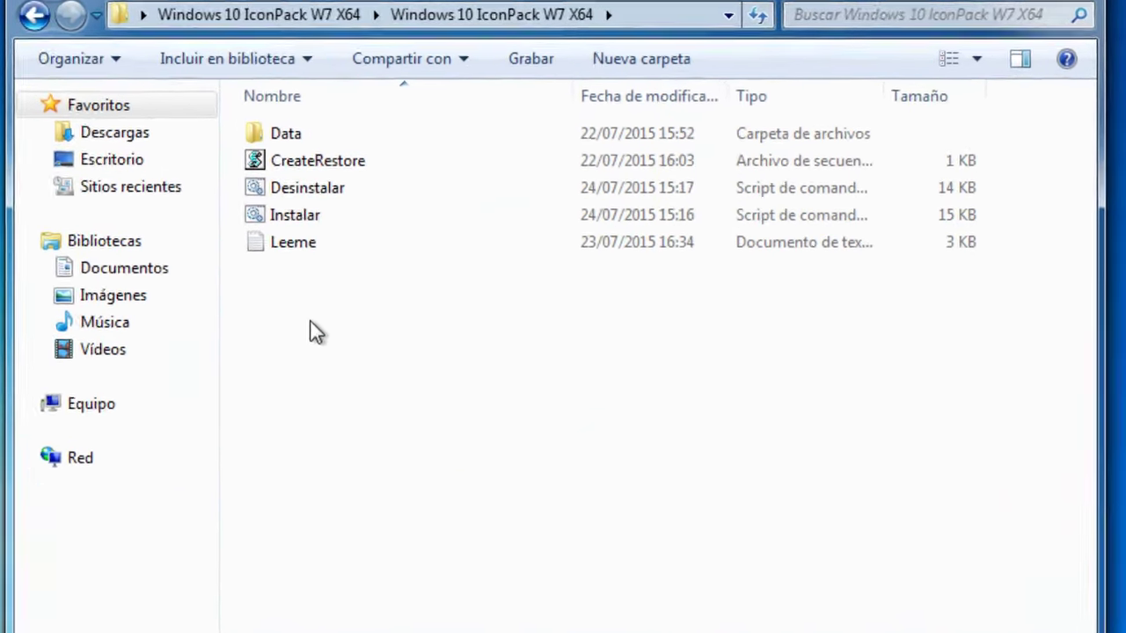
pyautogui.moveTo(376, 302); pyautogui.dragTo(336, 193)
pyautogui.moveTo(132, 181); pyautogui.dragTo(192, 361)
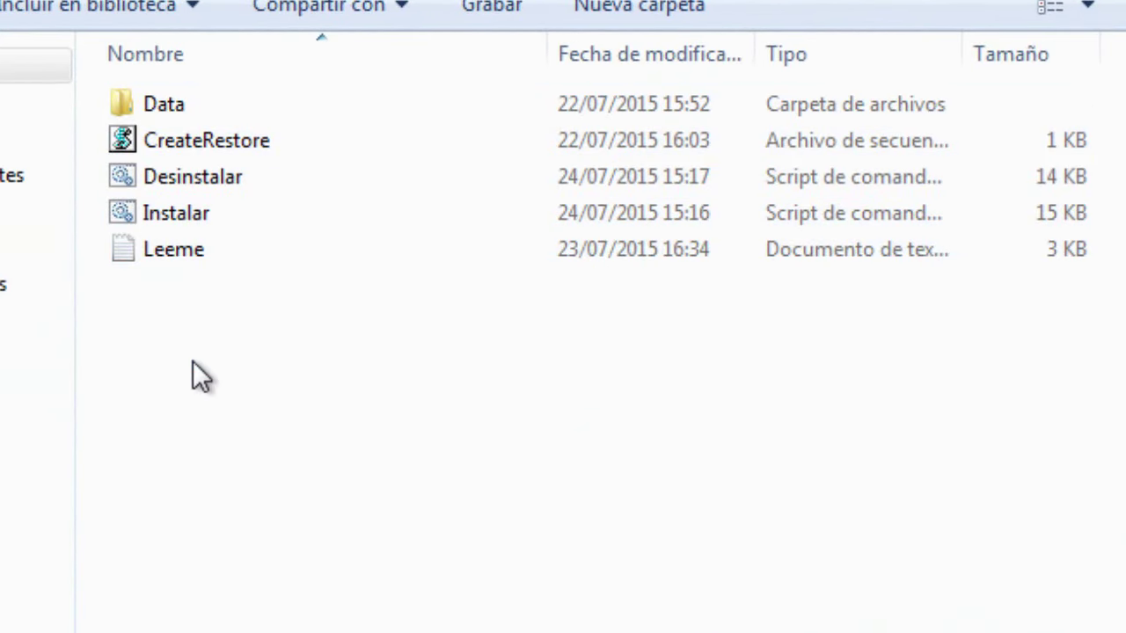
# Run the Instalar script as administrator and choose option 1 to install the IconPack.
pyautogui.click(225, 213)
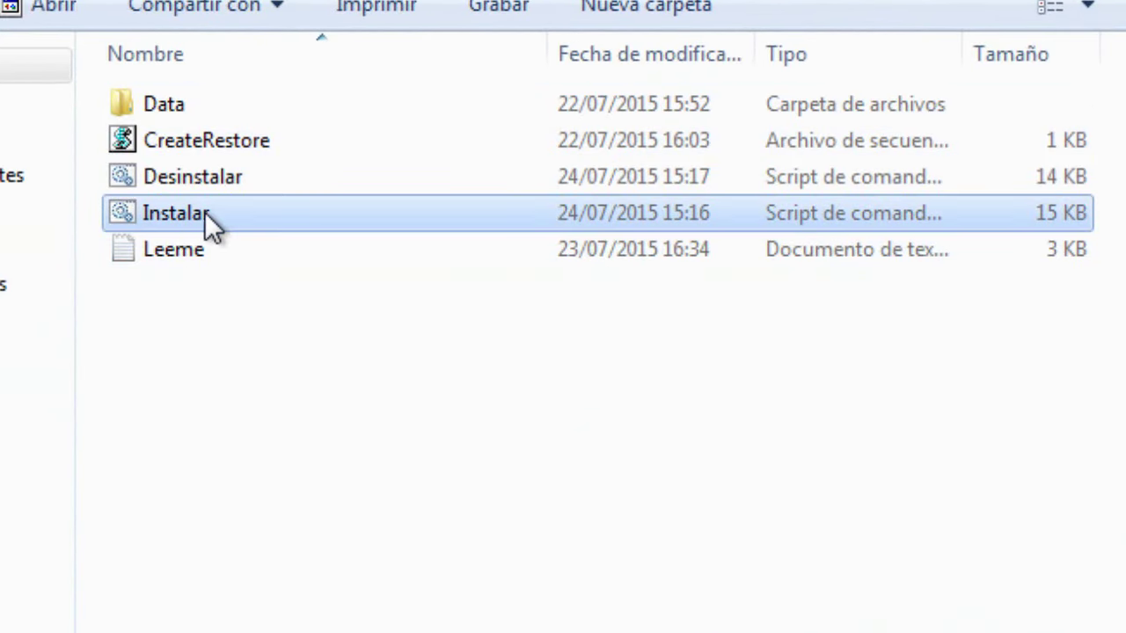
pyautogui.rightClick(276, 216)
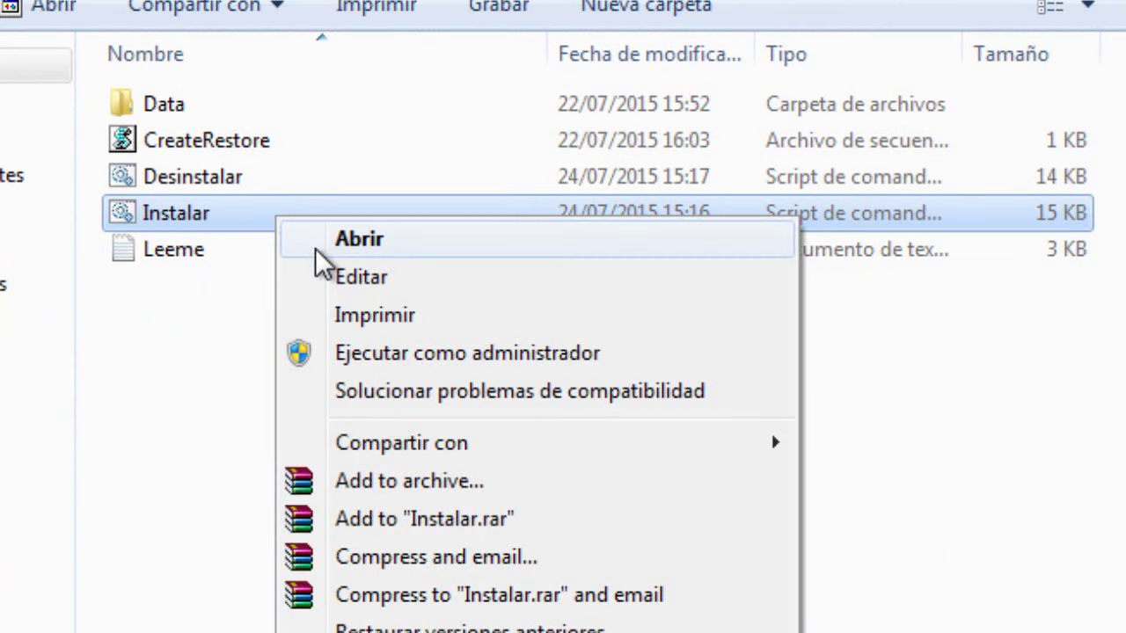
pyautogui.click(345, 356)
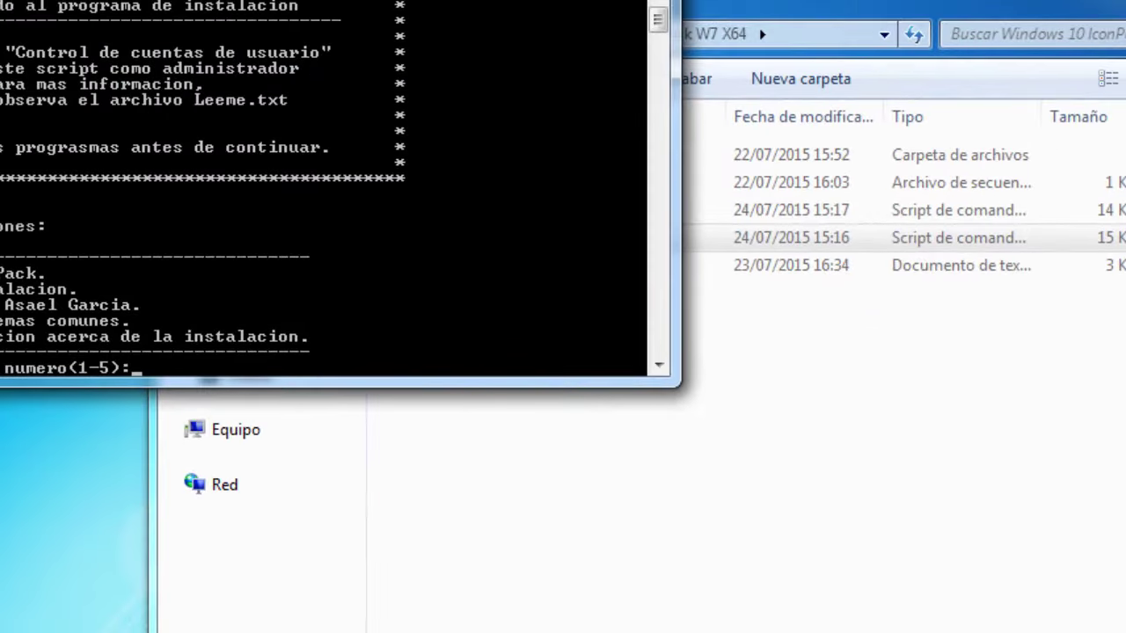
pyautogui.moveTo(466, 4); pyautogui.dragTo(818, 123)
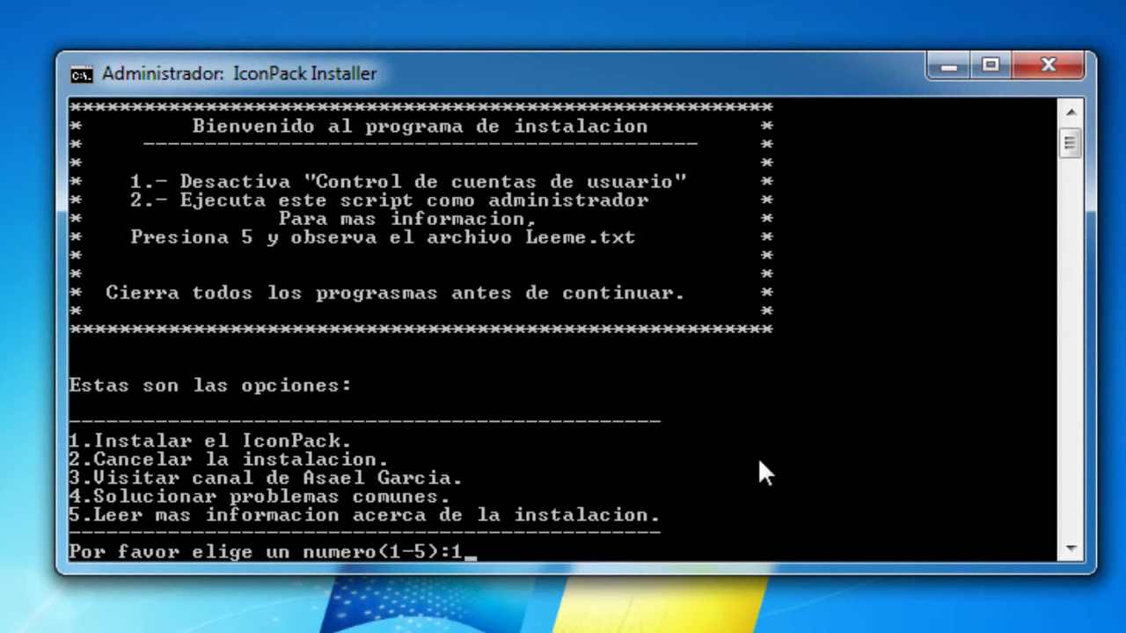
pyautogui.press('Return')
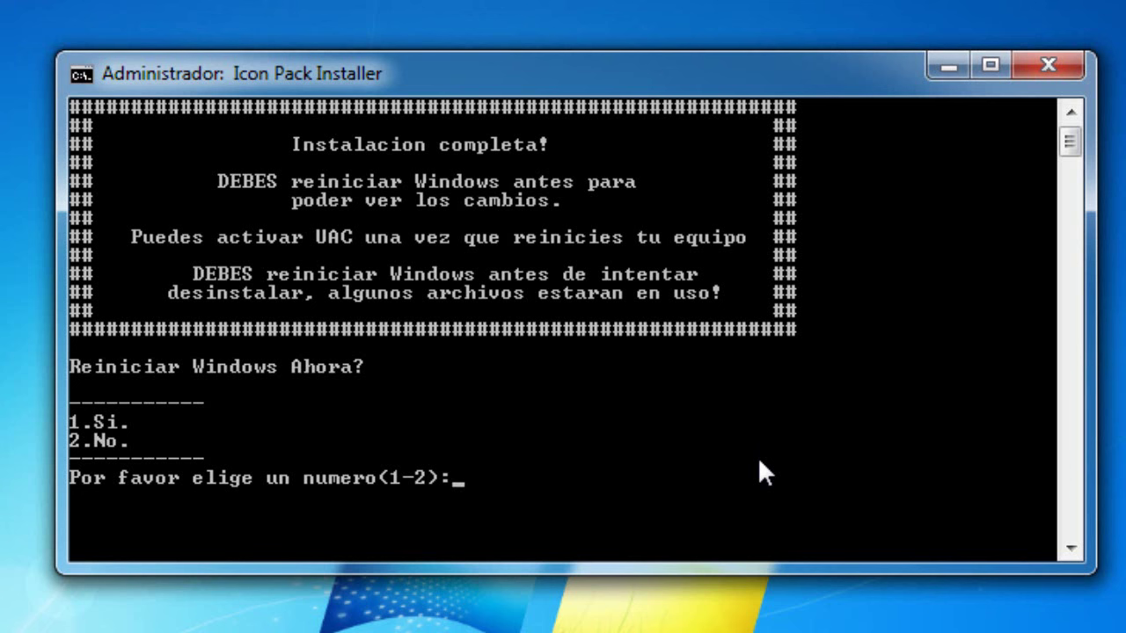
# Choose option 1 (Si) to restart Windows, and dismiss the installer's clean-up window after the restart.
pyautogui.write('1')
pyautogui.press('Return')
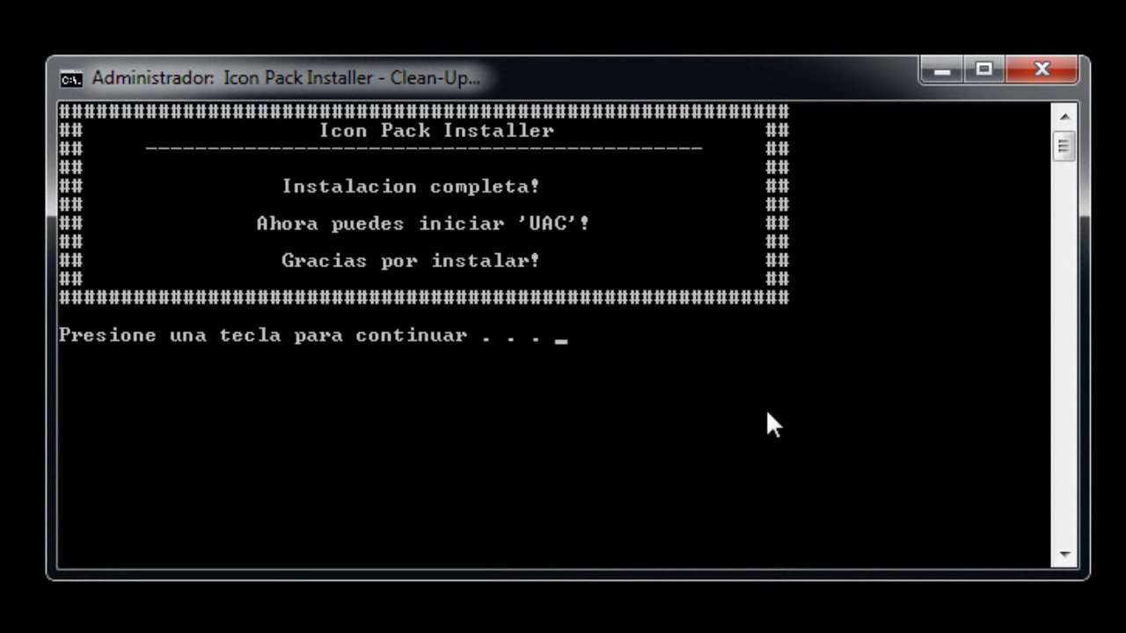
pyautogui.press('Return')
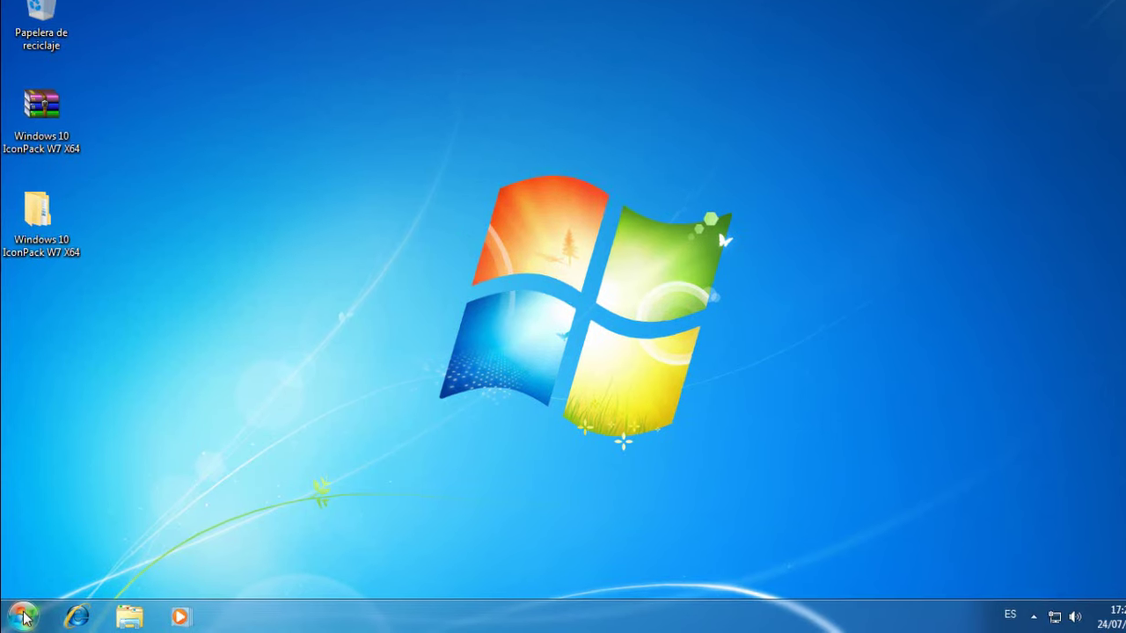
# Open the user's personal folder, enlarge its icons and open Bibliotecas to examine the new icons.
pyautogui.click(24, 618)
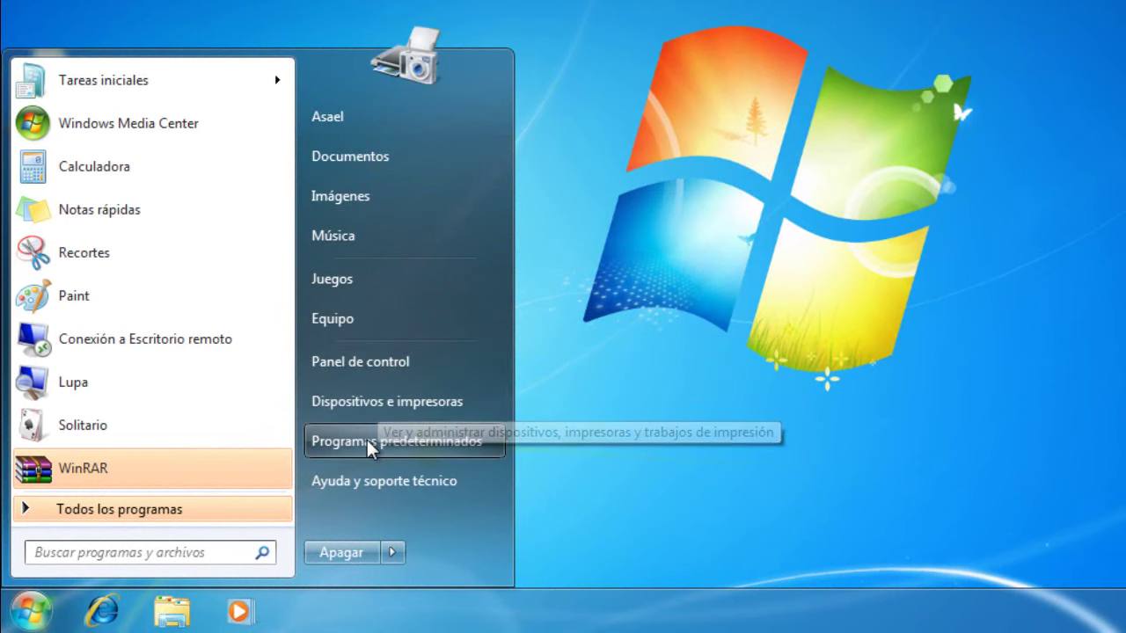
pyautogui.click(378, 136)
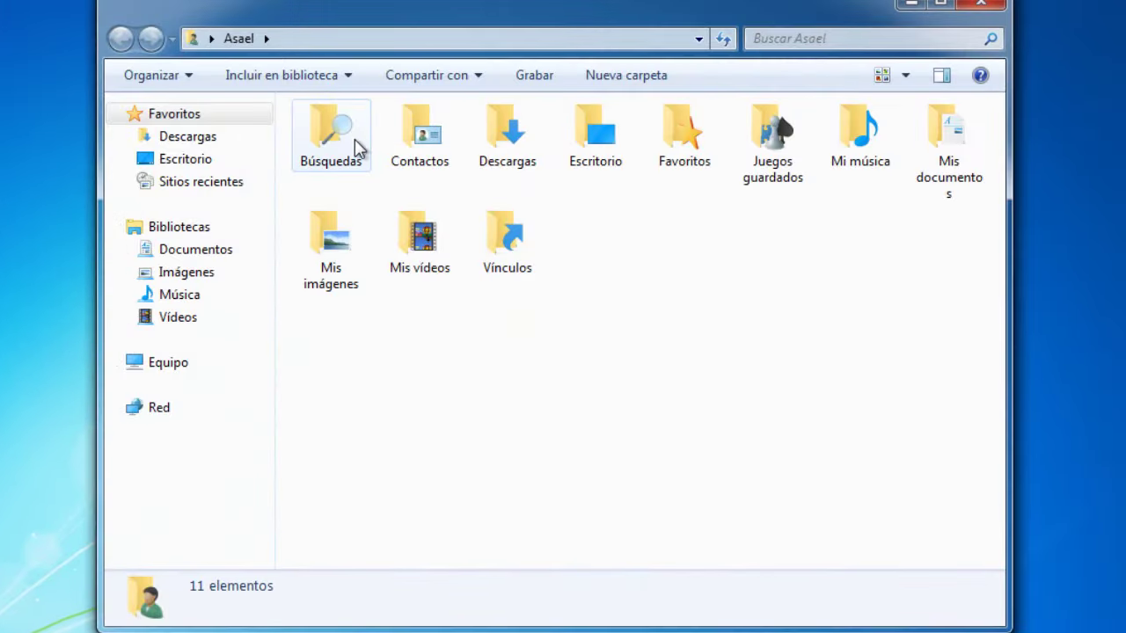
pyautogui.scroll(2, 830, 379)
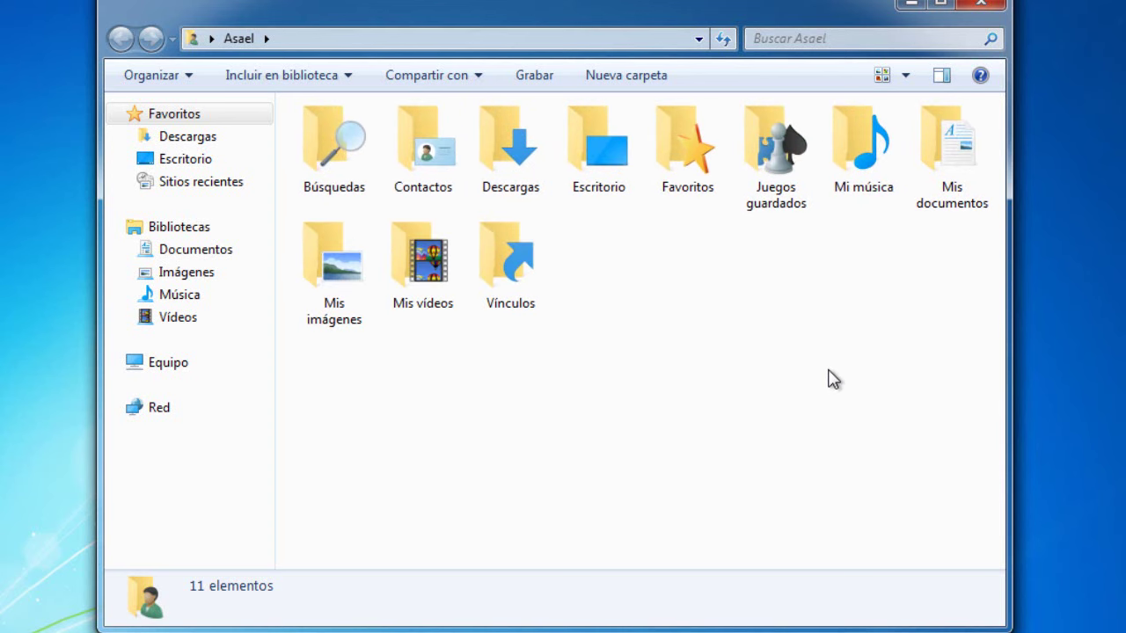
pyautogui.scroll(2, 800, 378)
pyautogui.click(264, 231)
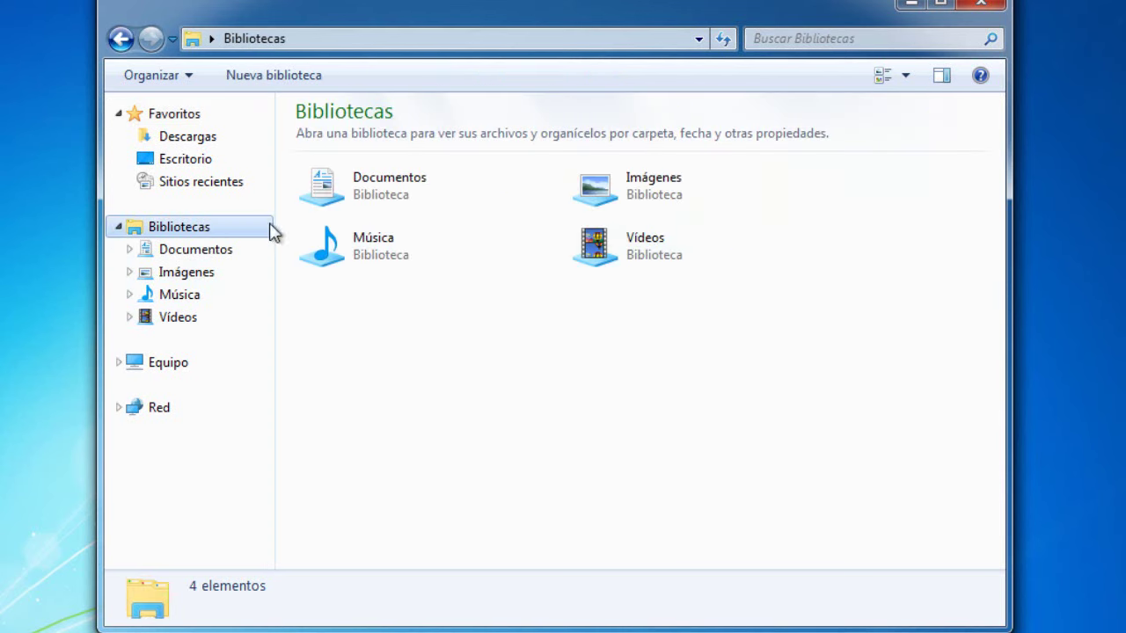
# Enlarge the library icons in Bibliotecas to examine their new design.
pyautogui.scroll(2, 583, 415)
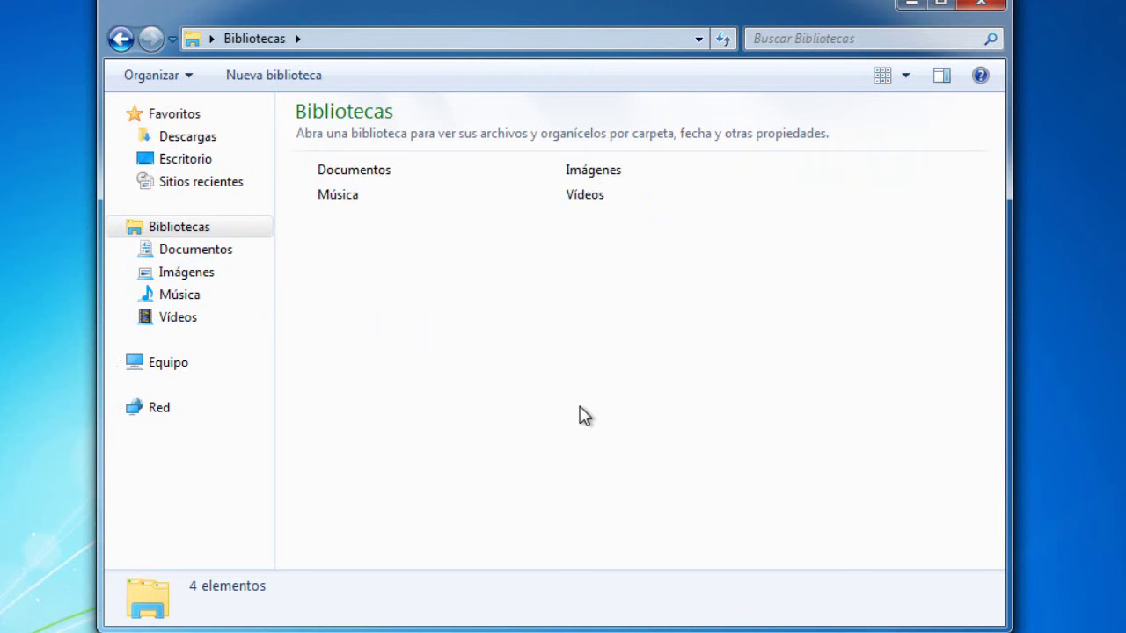
pyautogui.scroll(4, 583, 415)
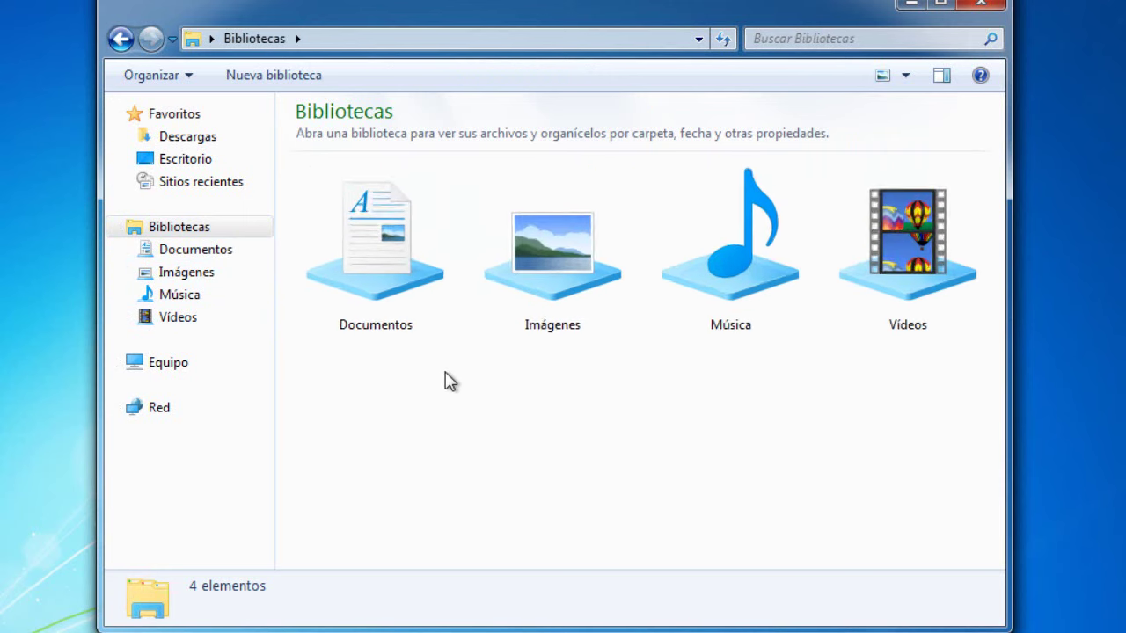
pyautogui.scroll(1, 449, 380)
pyautogui.scroll(-2, 446, 378)
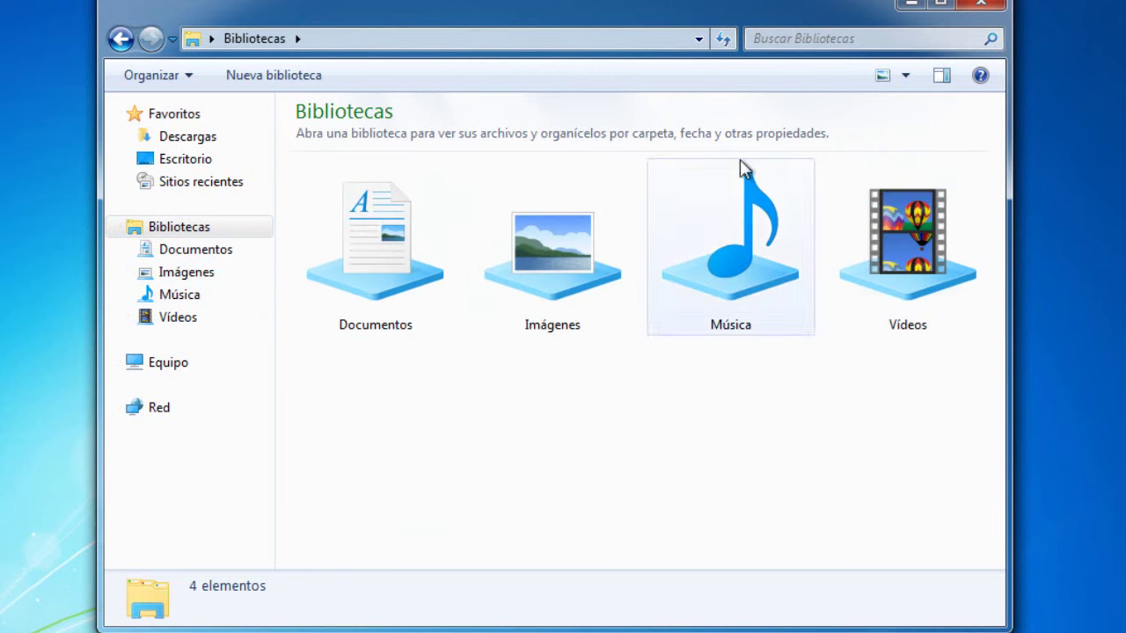
# Browse Equipo, Favoritos and Escritorio to examine the new drive, shortcut and system folder icons.
pyautogui.click(162, 364)
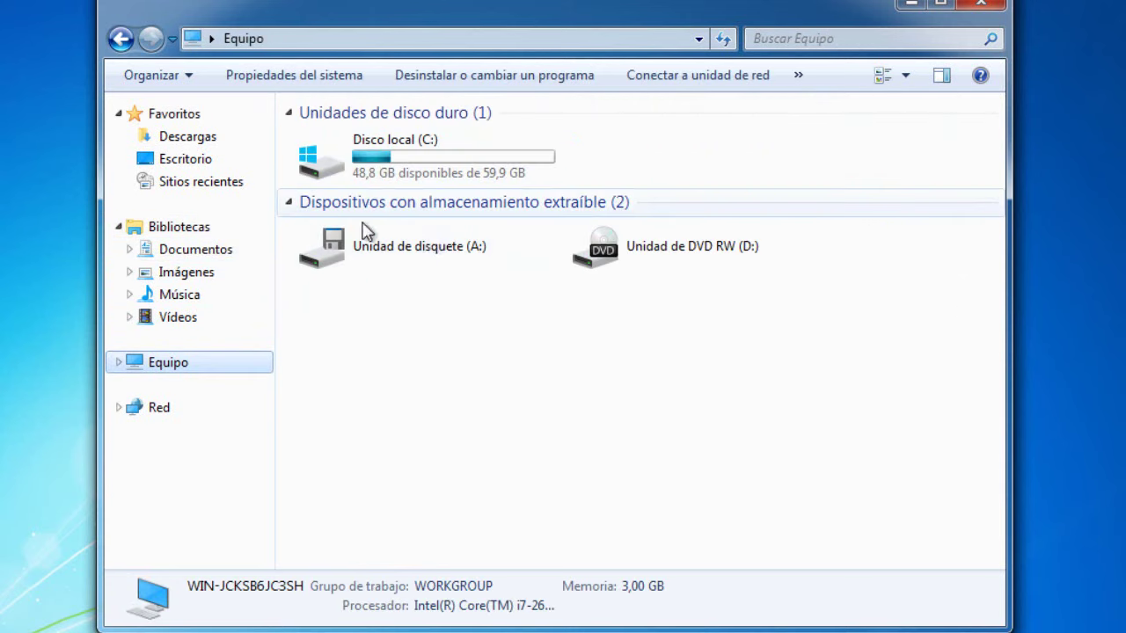
pyautogui.click(210, 121)
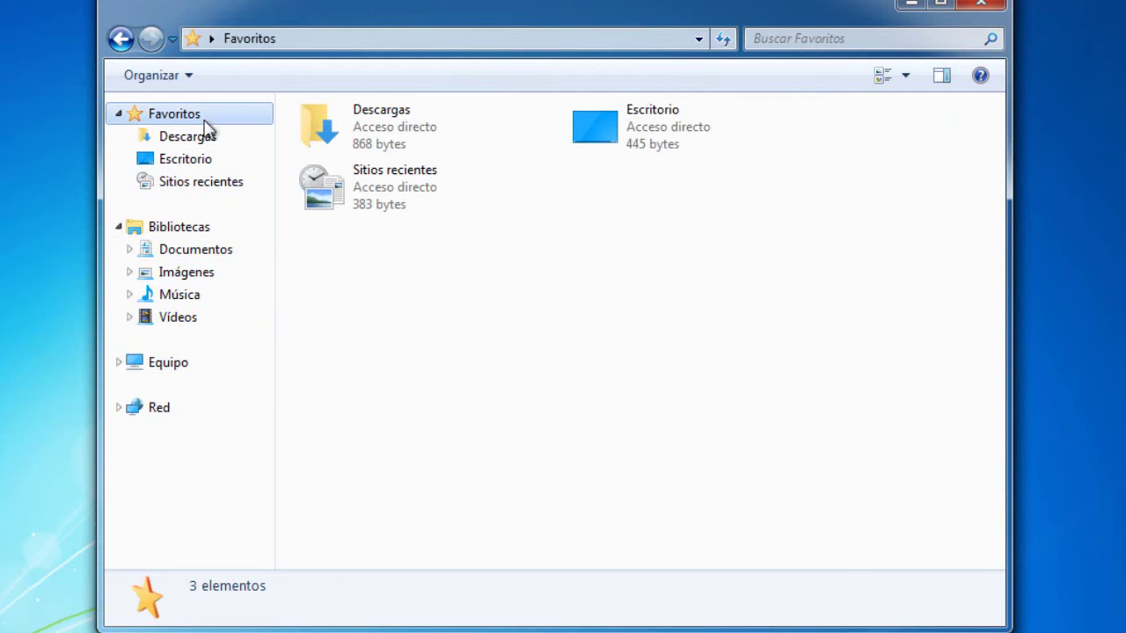
pyautogui.click(183, 166)
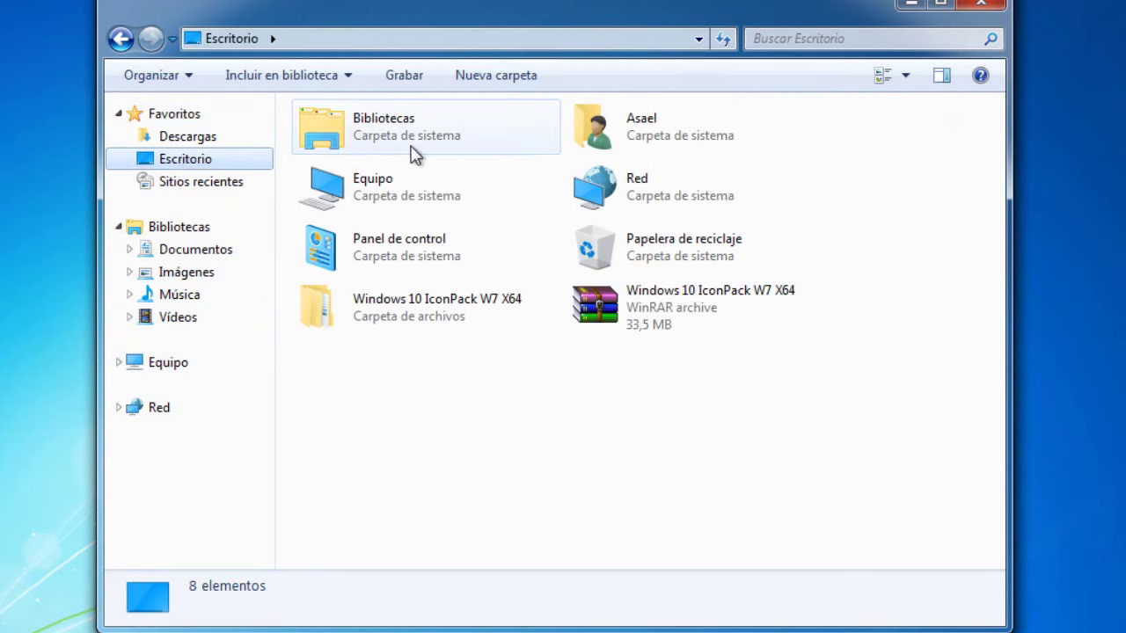
# Enlarge the icons in the Escritorio folder to examine them, and close the window.
pyautogui.moveTo(807, 410); pyautogui.dragTo(478, 458)
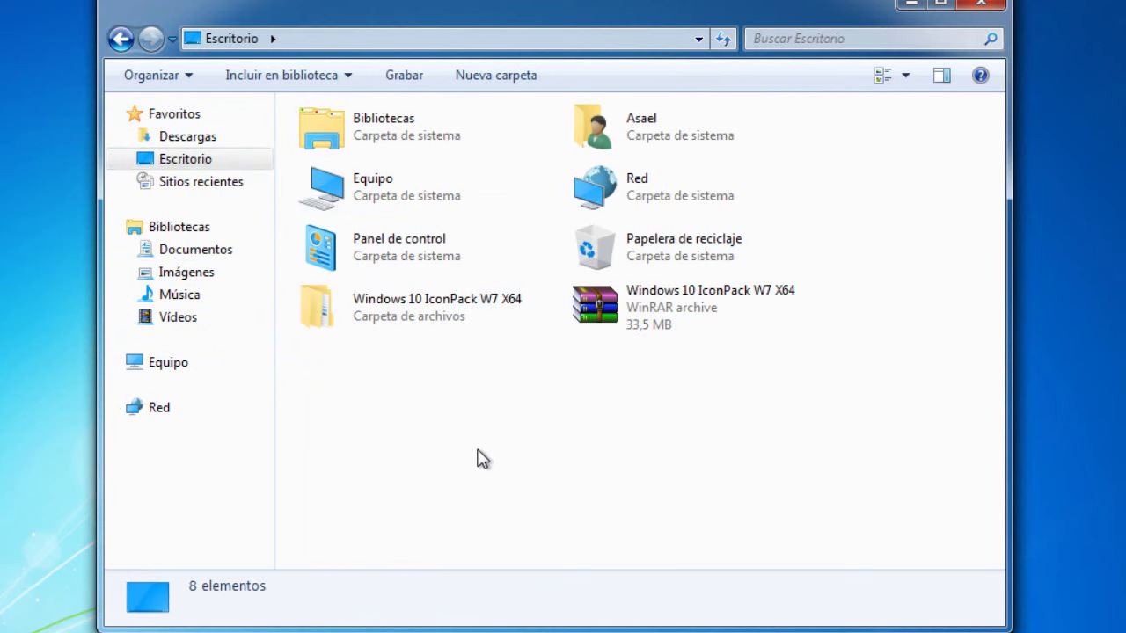
pyautogui.click(906, 79)
pyautogui.keyDown('ctrl'); pyautogui.scroll(5, 498, 448); pyautogui.keyUp('ctrl')
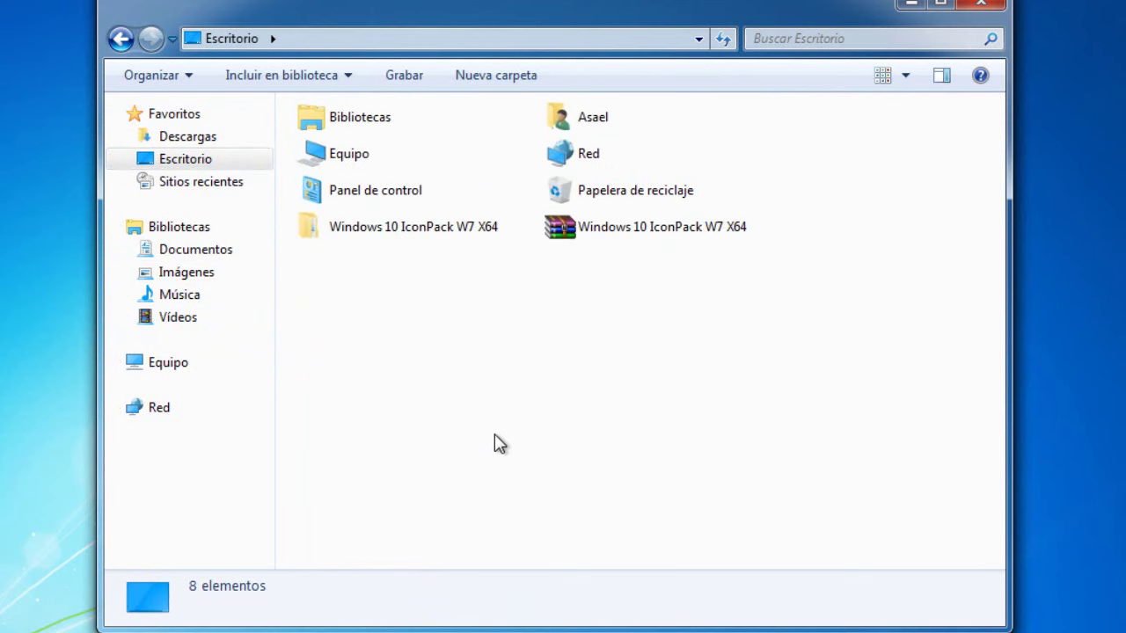
pyautogui.keyDown('ctrl'); pyautogui.scroll(3, 495, 439); pyautogui.keyUp('ctrl')
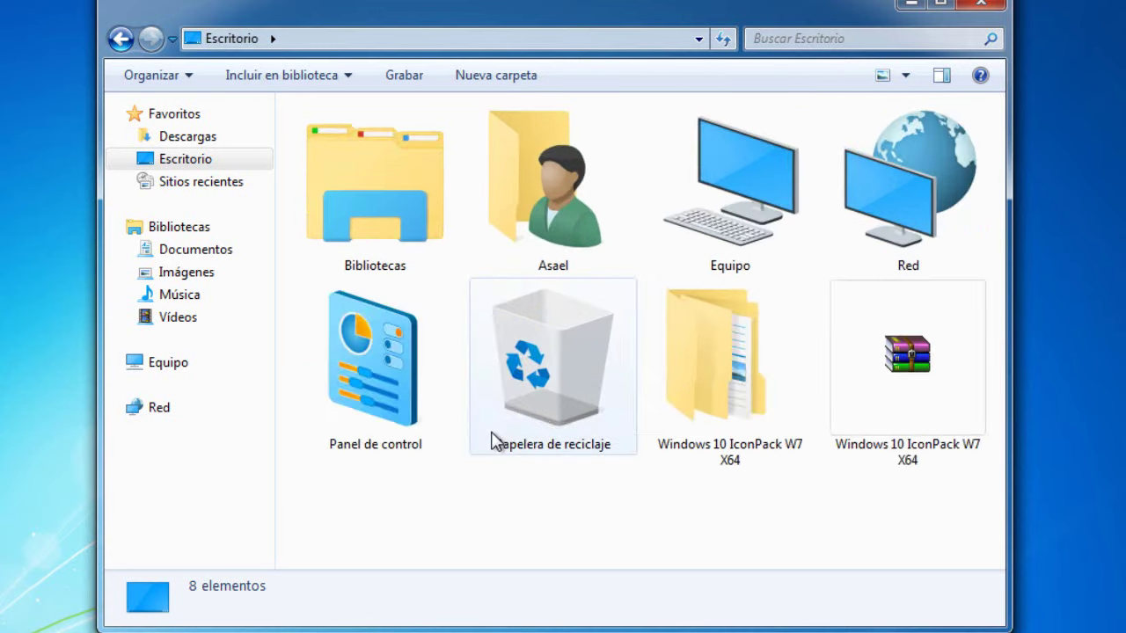
pyautogui.keyDown('ctrl'); pyautogui.scroll(-1, 495, 440); pyautogui.keyUp('ctrl')
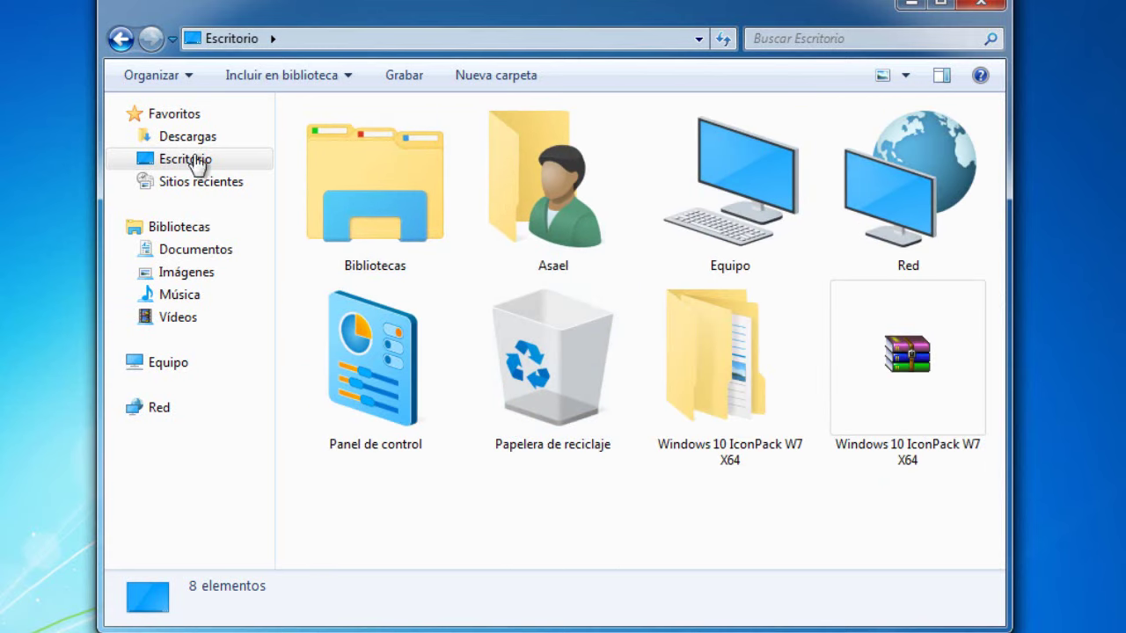
pyautogui.click(988, 7)
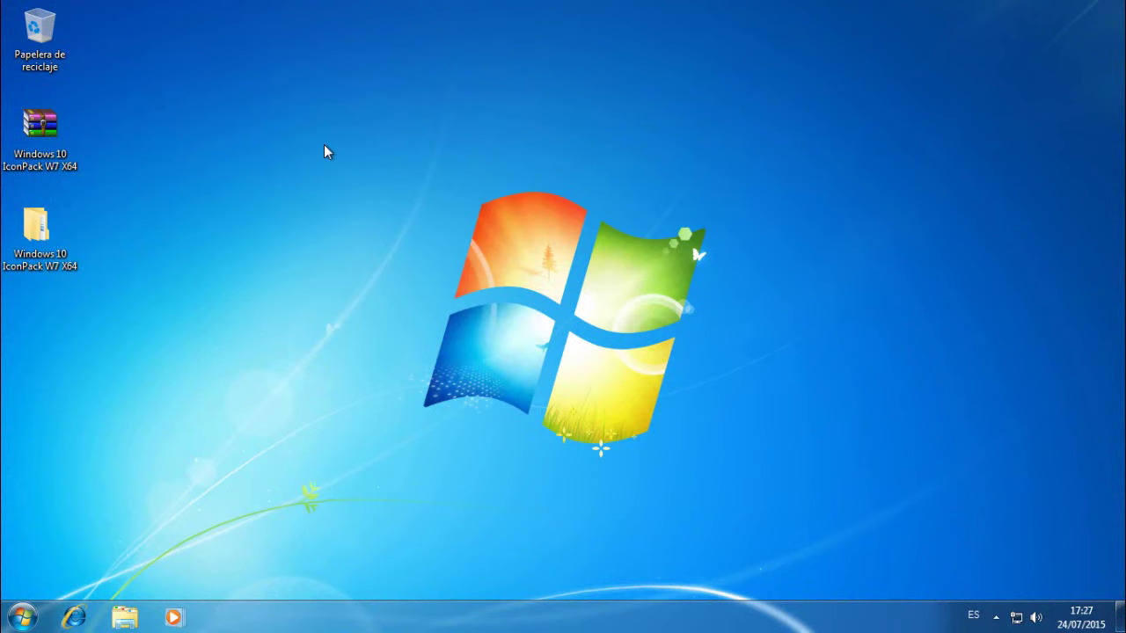
# Open the Windows 10 IconPack W7 X64 folder on the desktop and its subfolder of the same name.
pyautogui.doubleClick(37, 229)
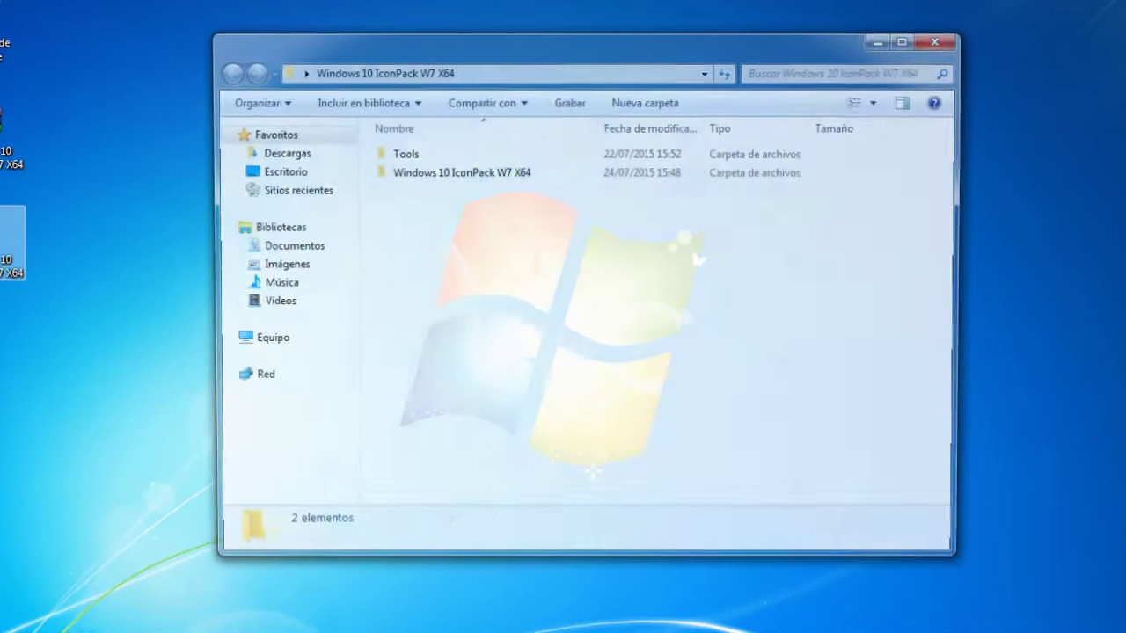
pyautogui.click(400, 172)
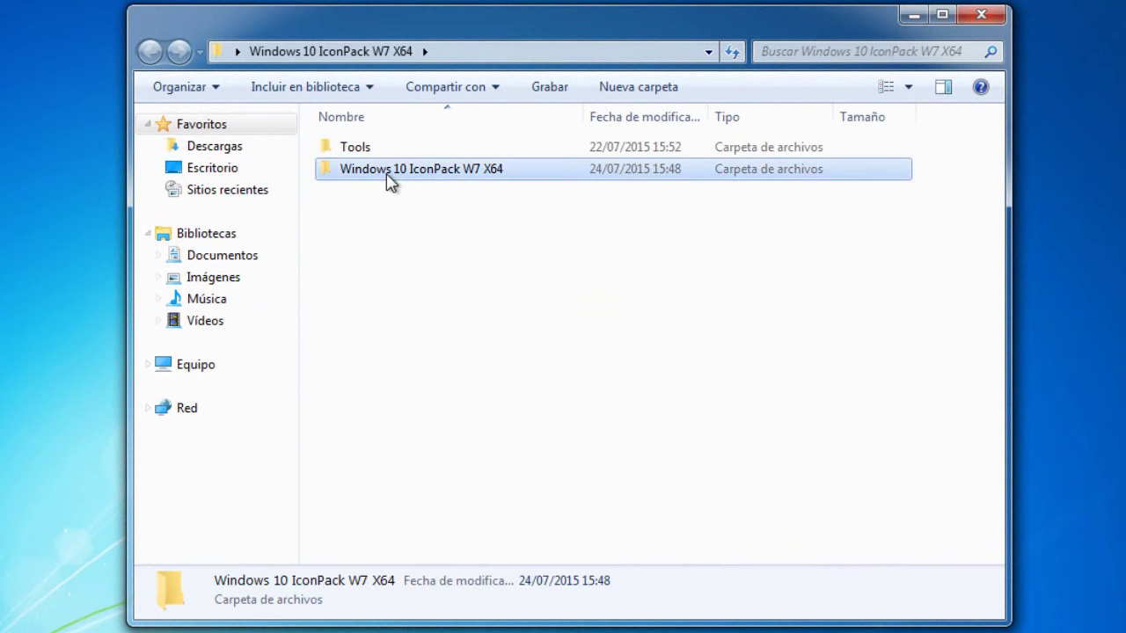
pyautogui.doubleClick(431, 175)
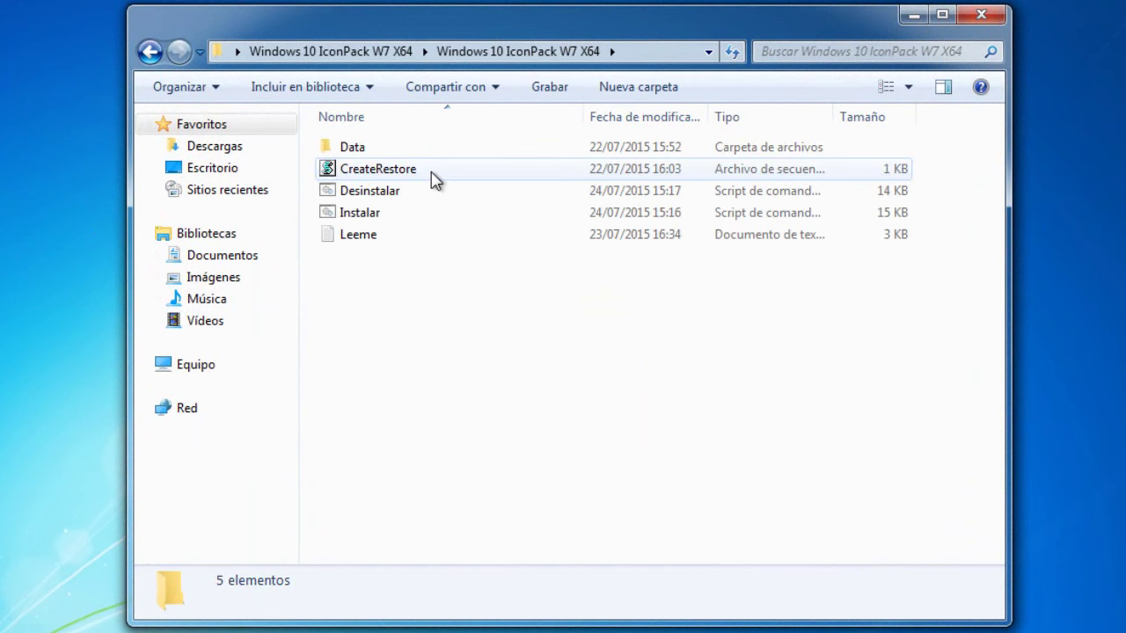
# Run the Desinstalar script as administrator and choose option 1 (Si) to uninstall the IconPack.
pyautogui.click(387, 190)
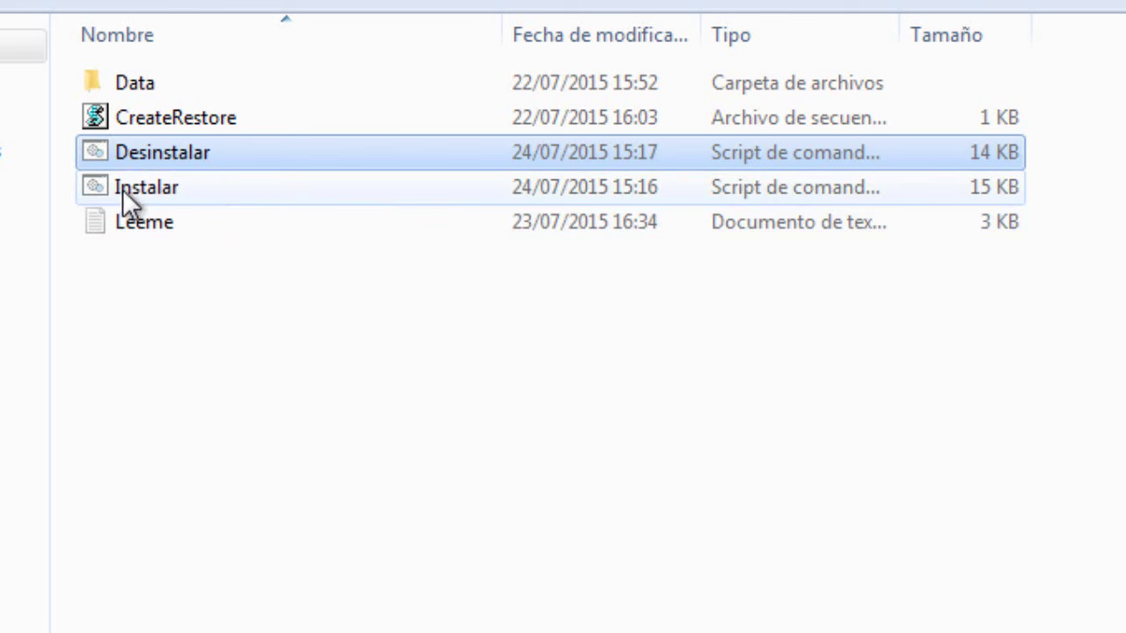
pyautogui.rightClick(250, 167)
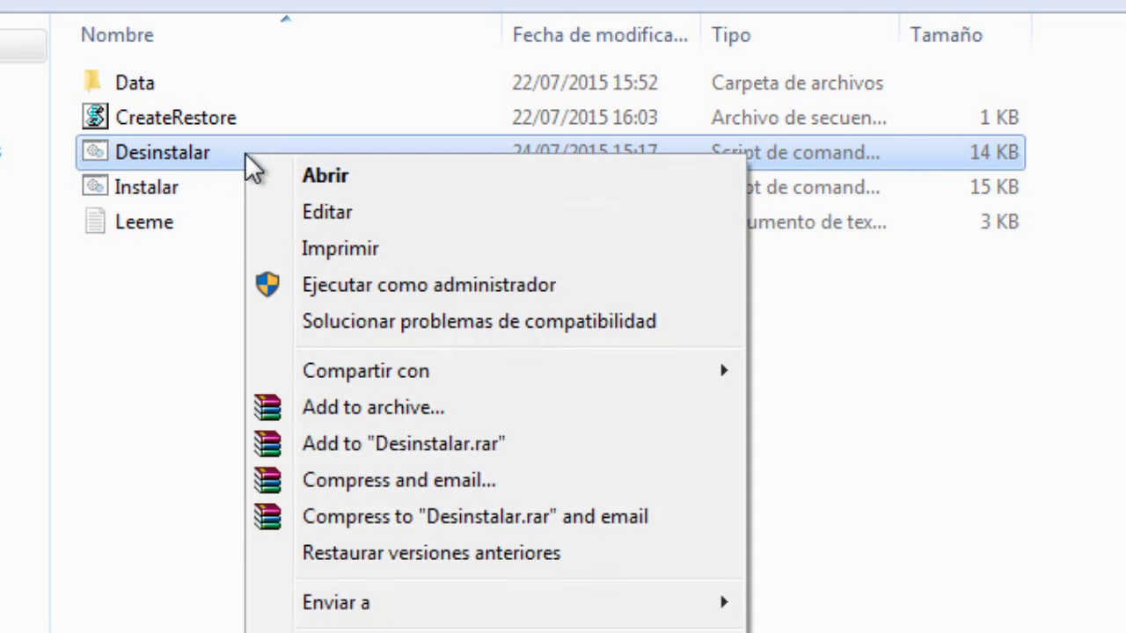
pyautogui.click(366, 289)
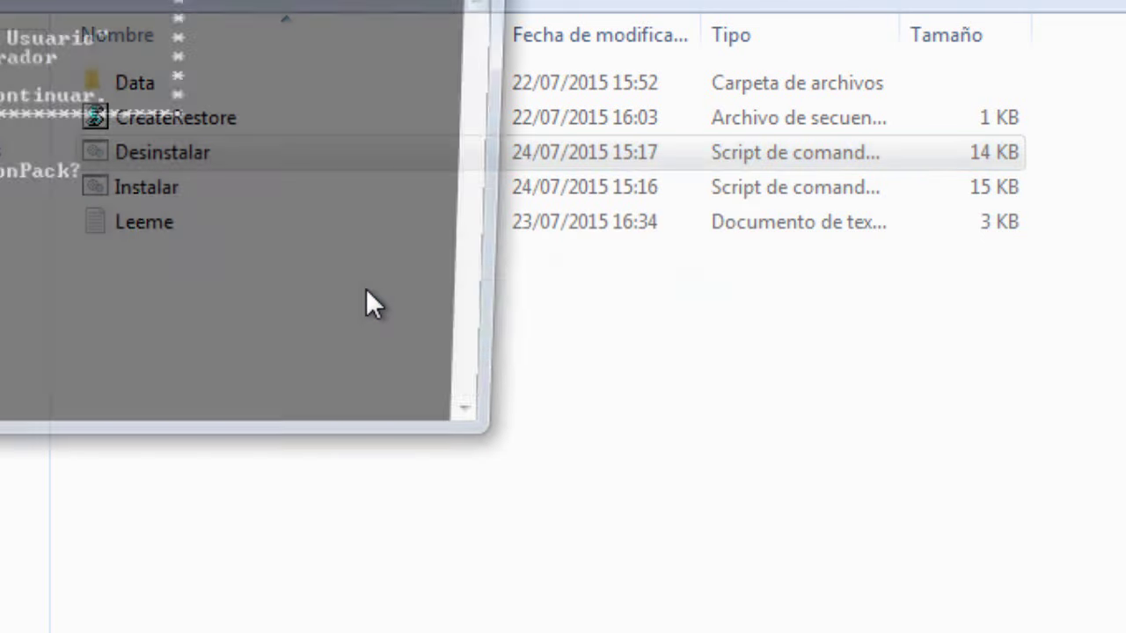
pyautogui.moveTo(188, 0); pyautogui.dragTo(695, 41)
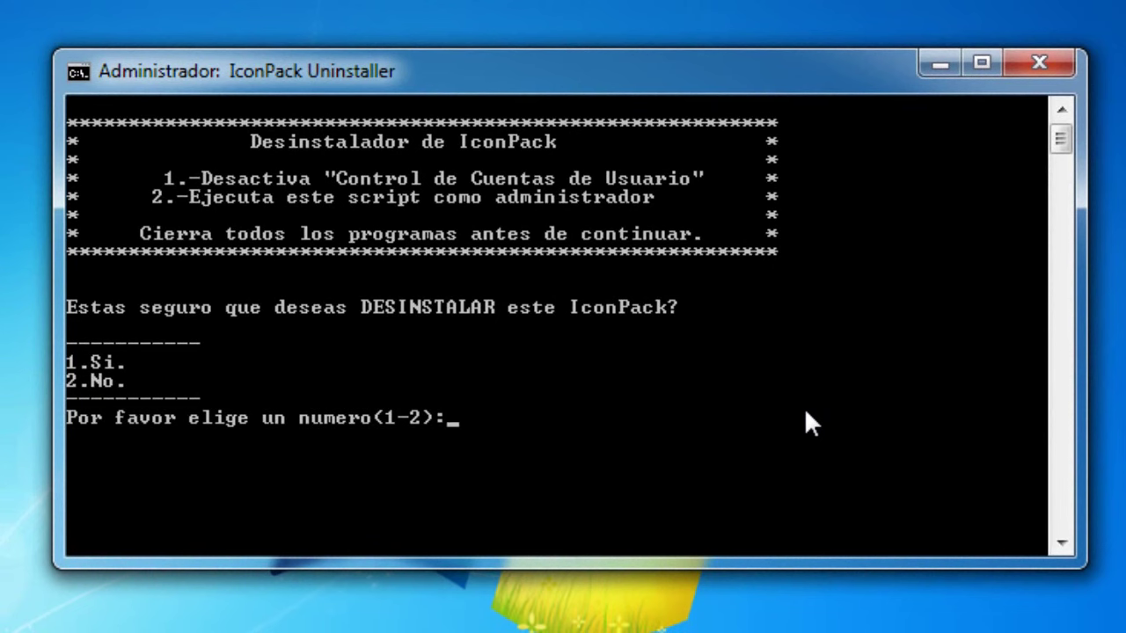
pyautogui.write('1')
pyautogui.press('Return')
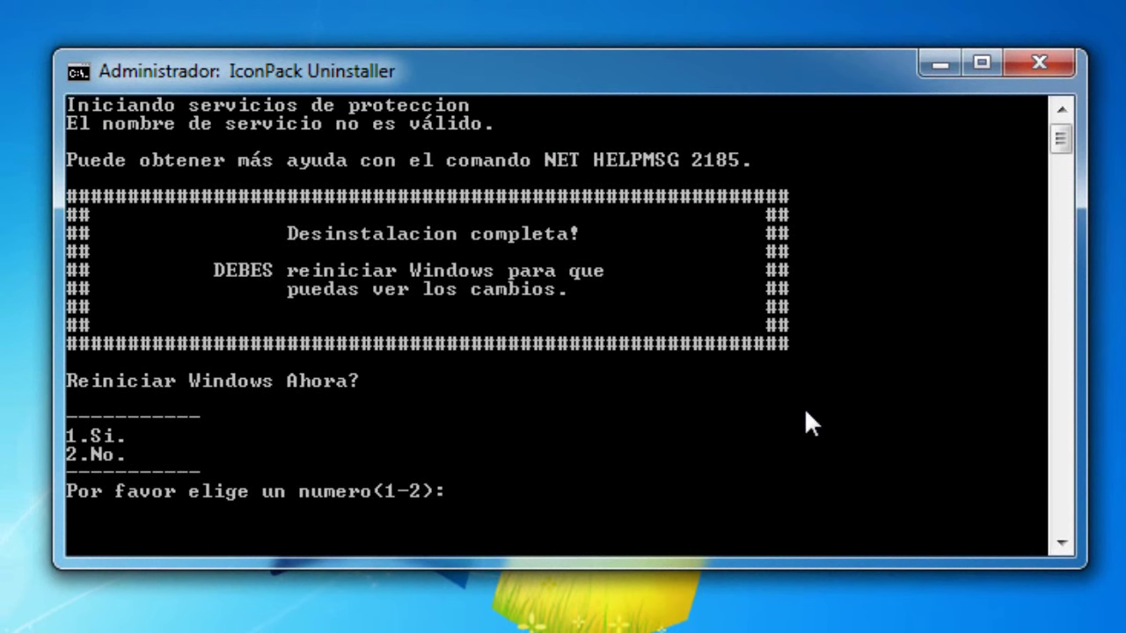
# Confirm restarting Windows from the uninstaller, and dismiss the clean-up window after the restart.
pyautogui.press('Return')
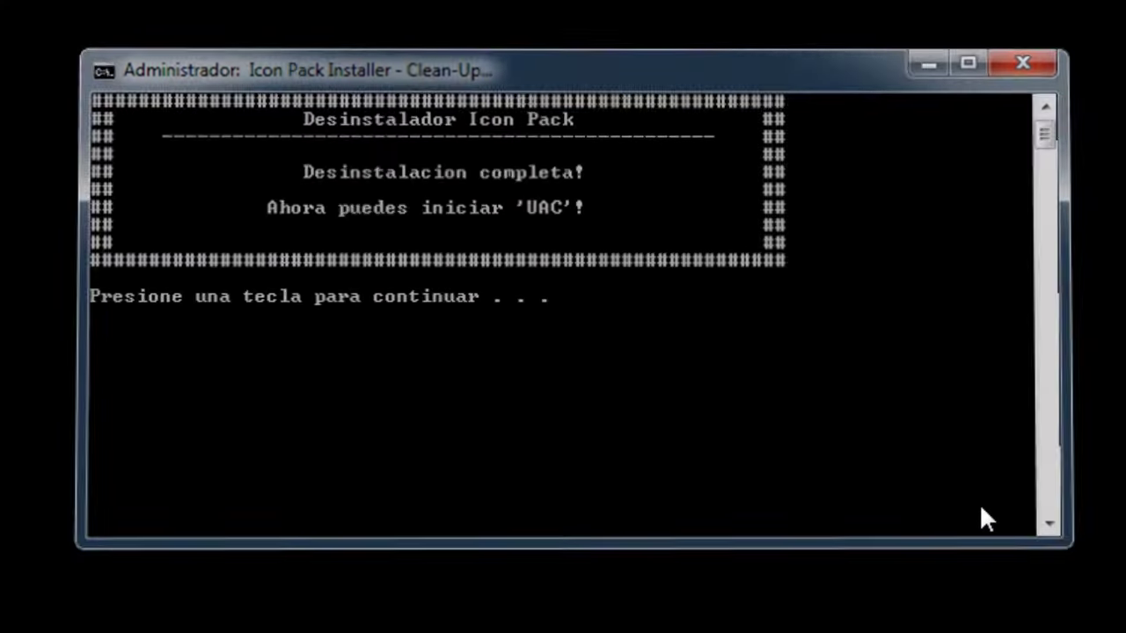
pyautogui.press('Return')
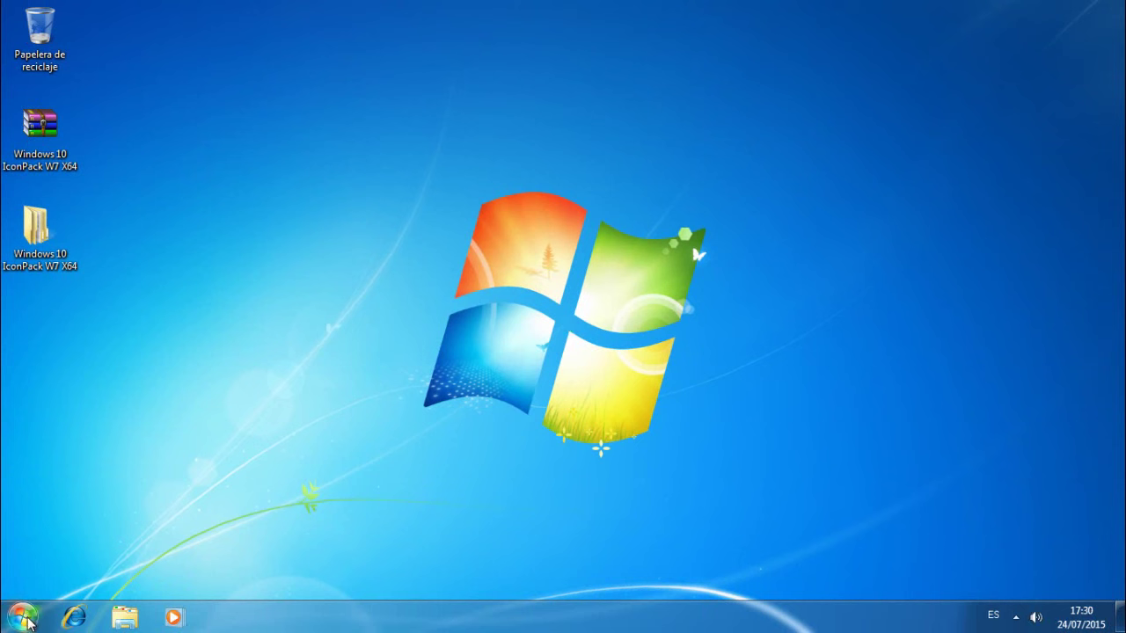
# Open the user's personal folder and Bibliotecas to check the icons after the uninstallation, and close the window.
pyautogui.press('super')
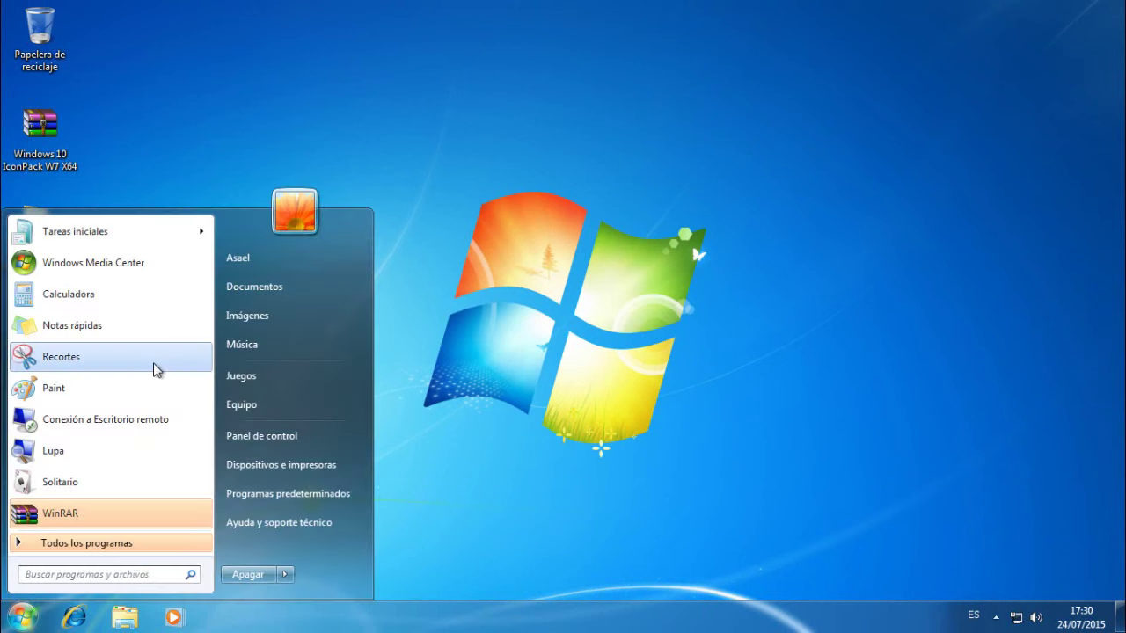
pyautogui.click(270, 257)
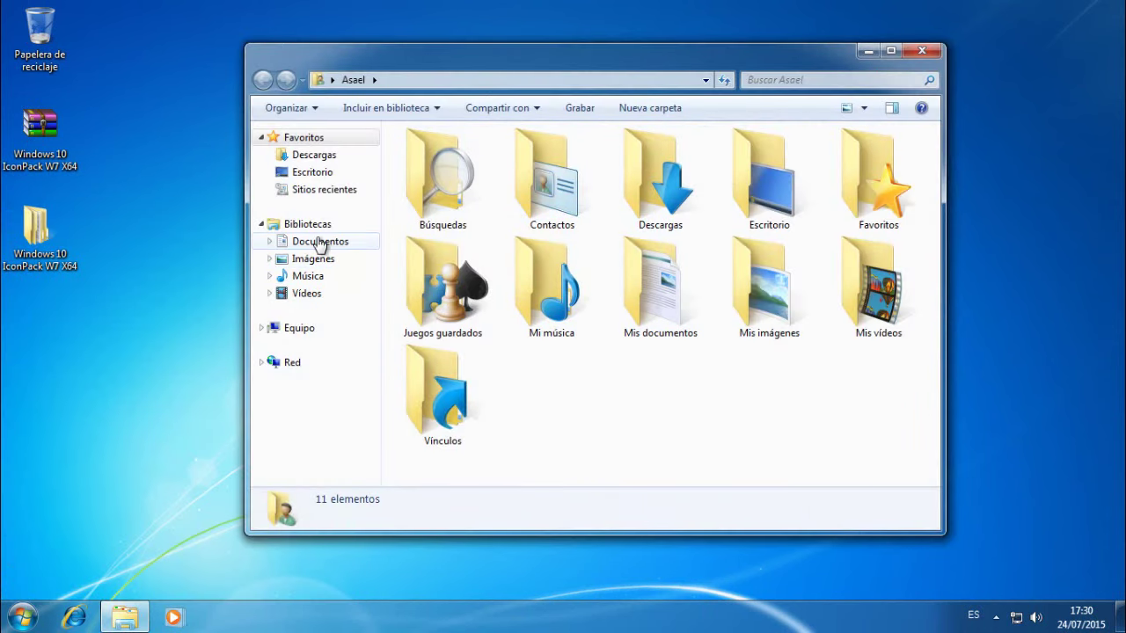
pyautogui.click(318, 237)
pyautogui.click(299, 226)
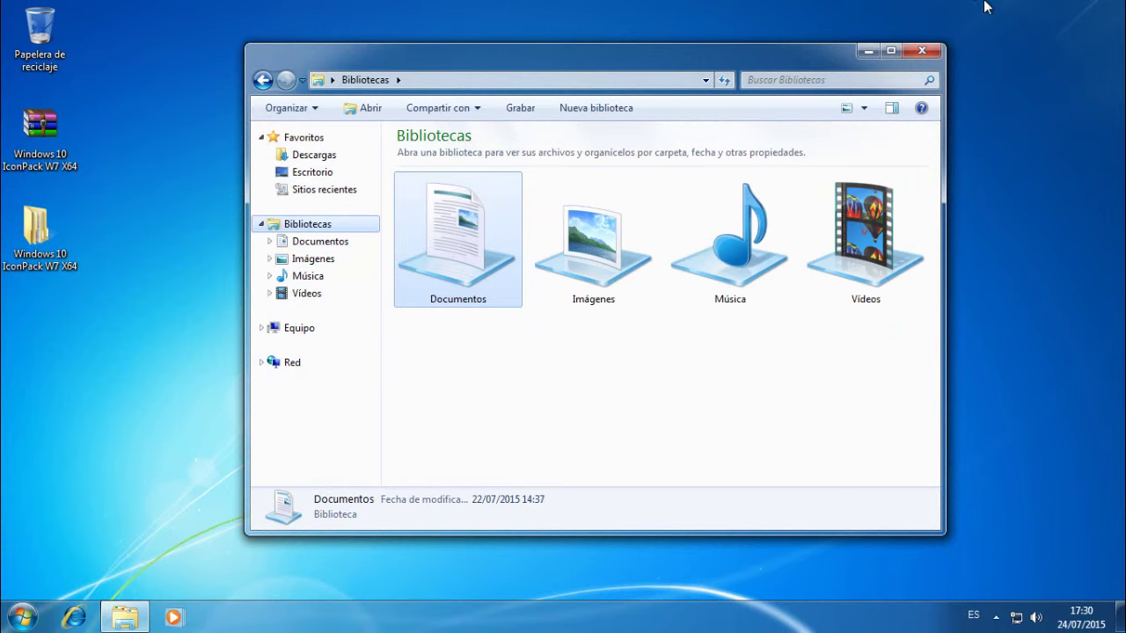
pyautogui.click(919, 51)
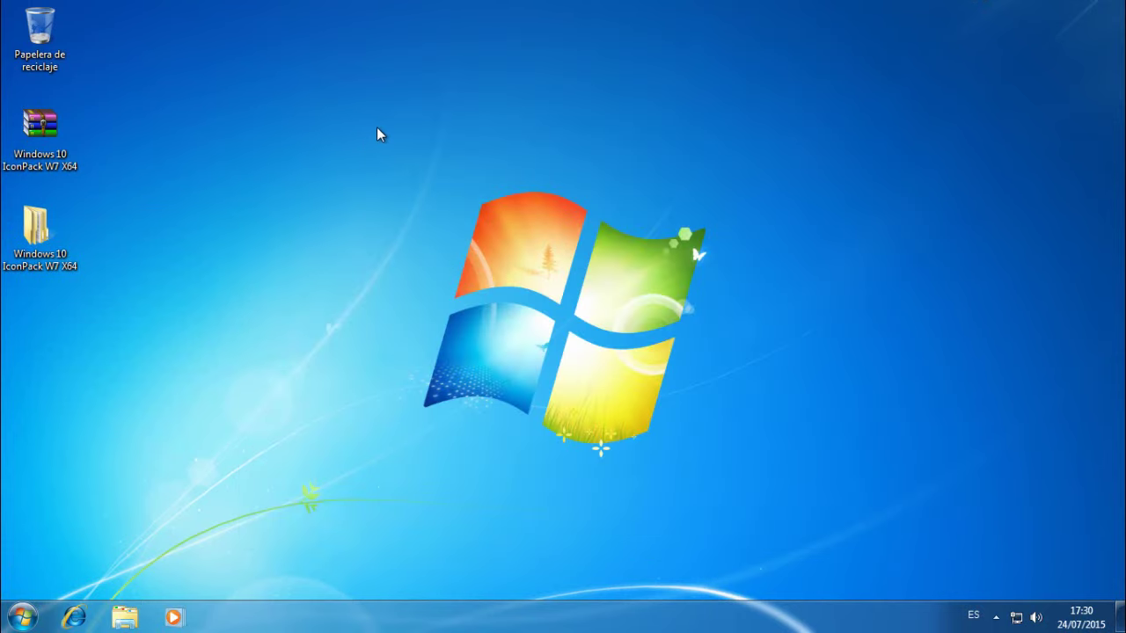